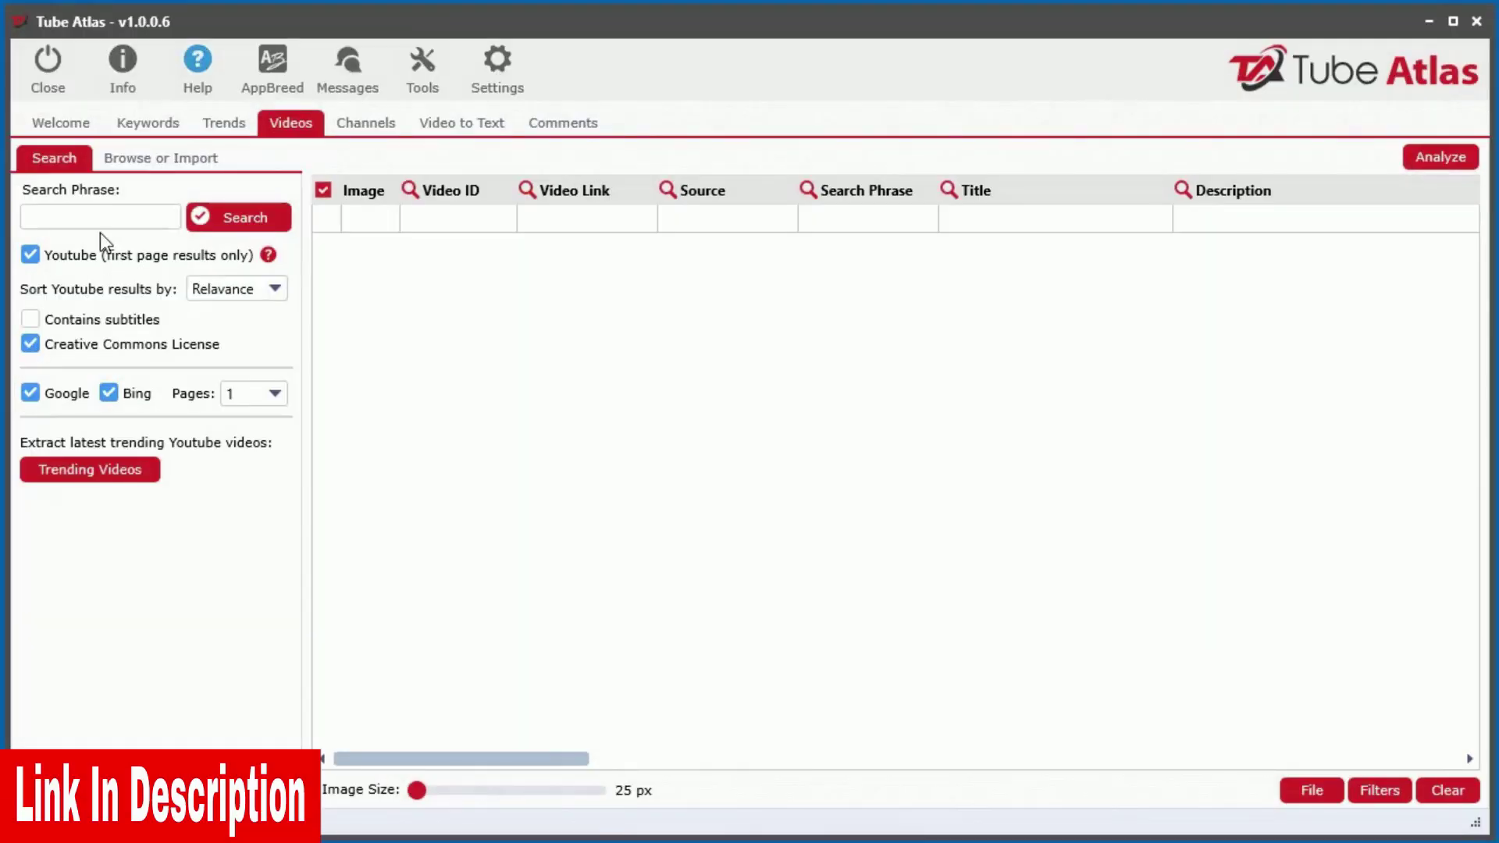
pyautogui.write('Home DIY')
# Run the Videos search for 'Home DIY' to list results with views, likes, comments and earnings
pyautogui.click(197, 223)
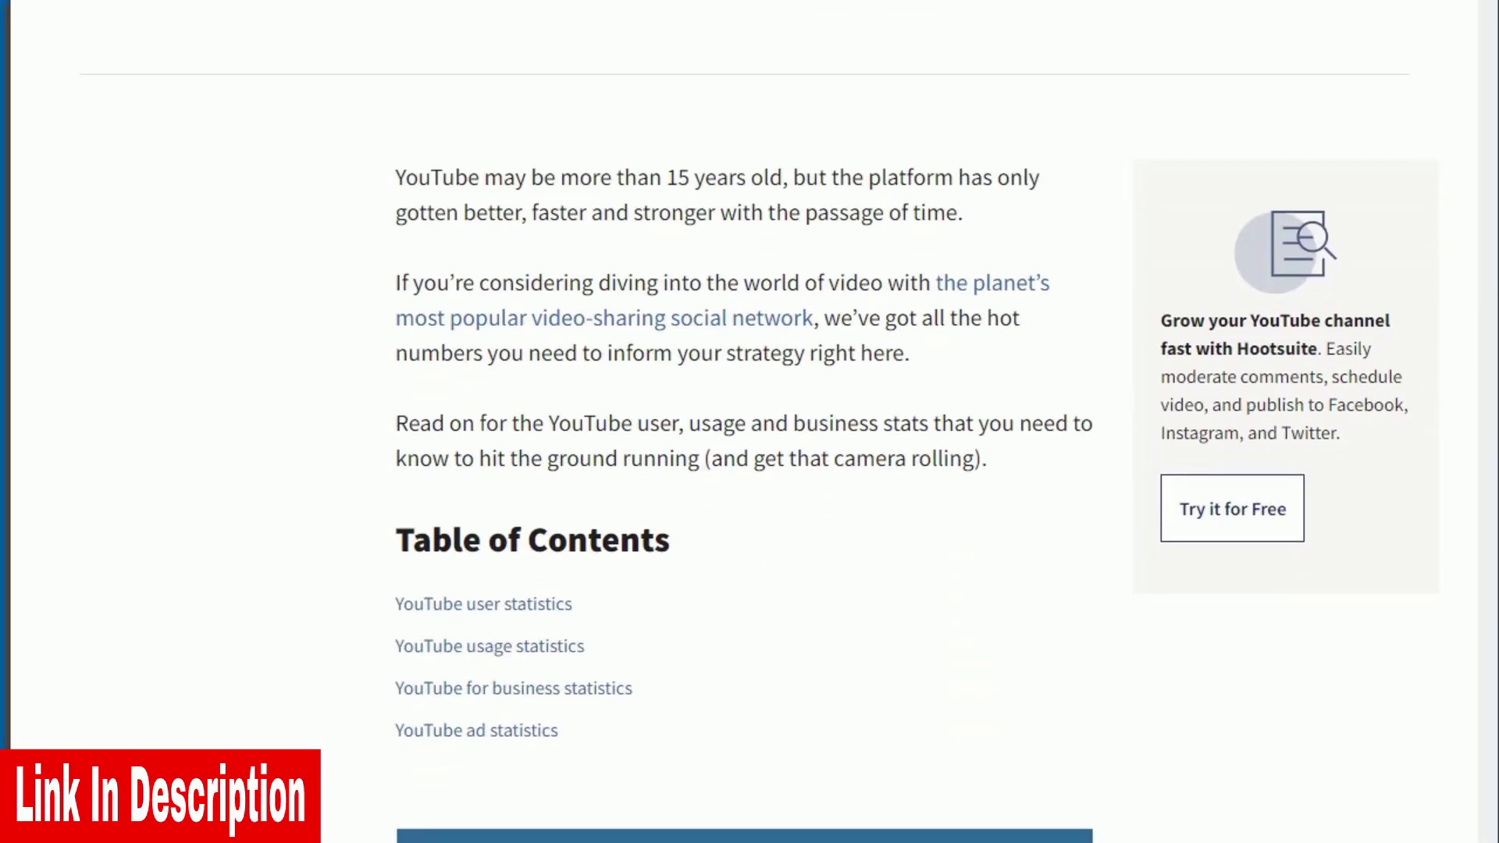
pyautogui.scroll(-2, 1122, 61)
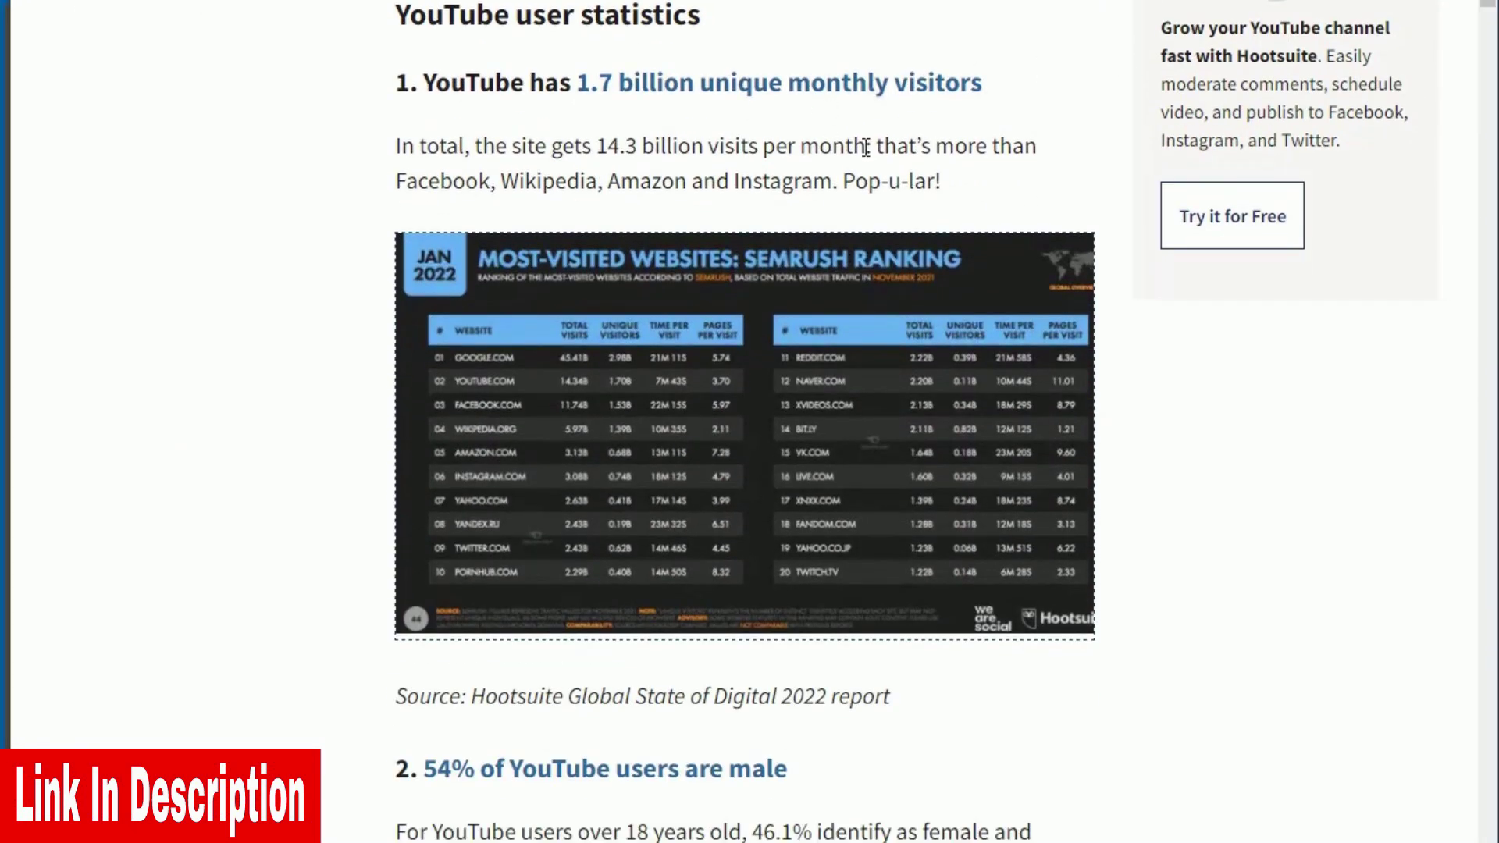
# Enlarge the Hootsuite ranking chart, then highlight Think with Google's 90% brand-discovery statistic
pyautogui.click(608, 404)
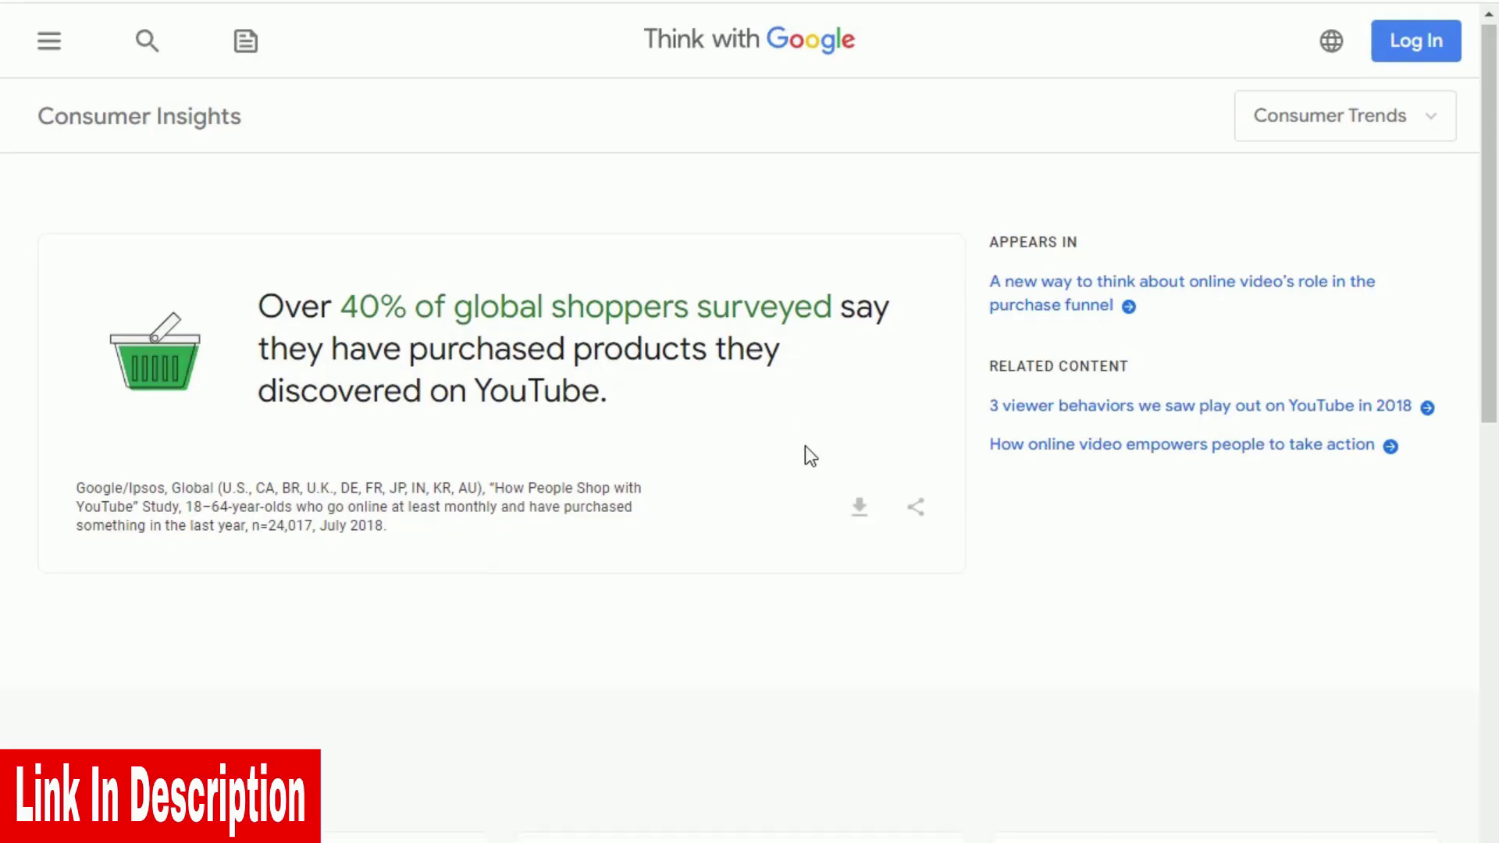
pyautogui.scroll(-5, 804, 451)
pyautogui.click(830, 487)
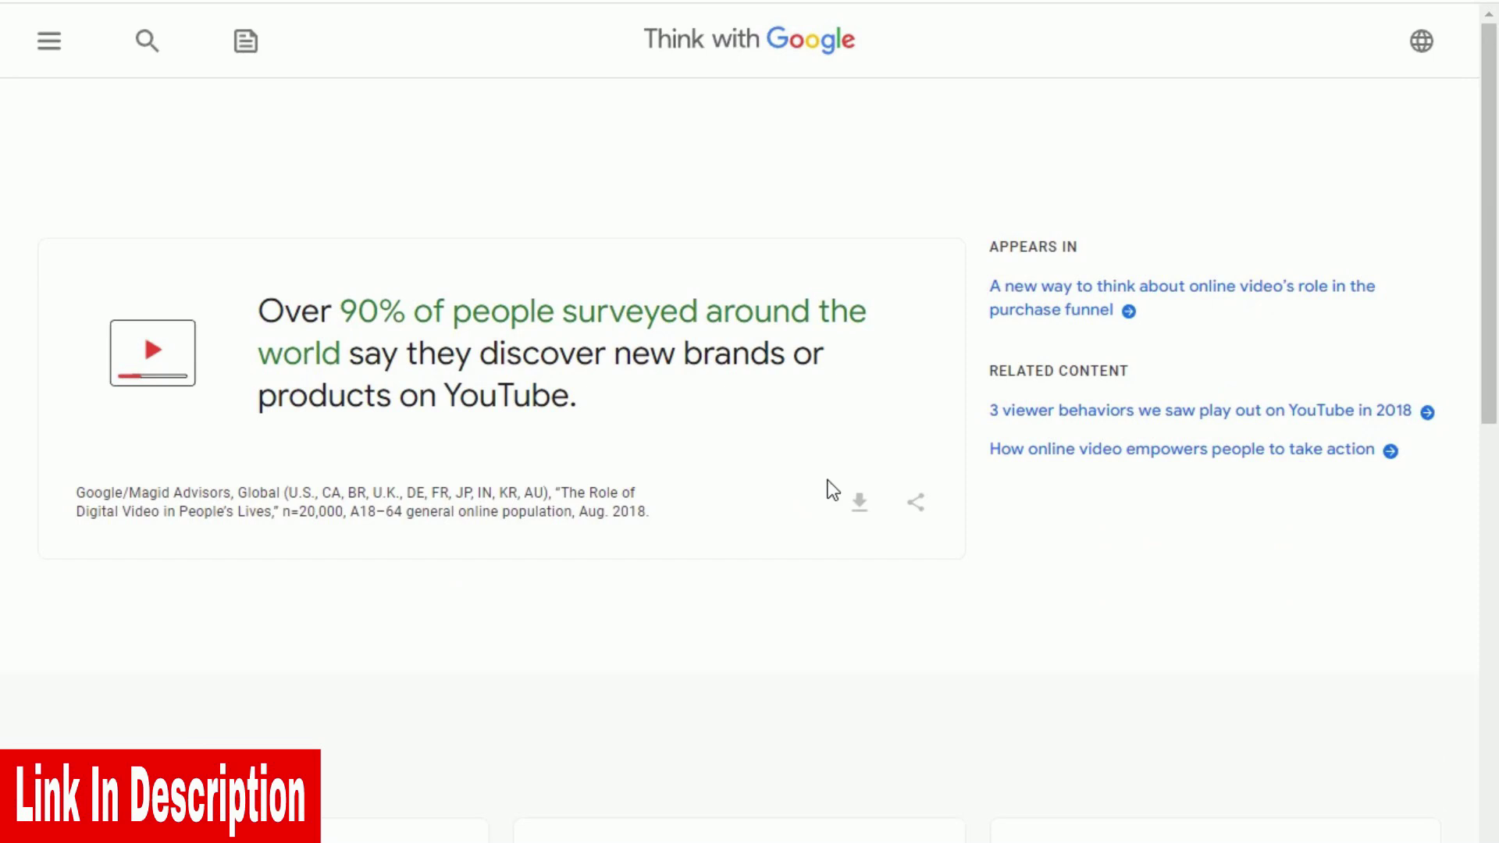
pyautogui.moveTo(339, 311)
pyautogui.mouseDown()
pyautogui.moveTo(351, 340)
pyautogui.moveTo(588, 421)
pyautogui.mouseUp()
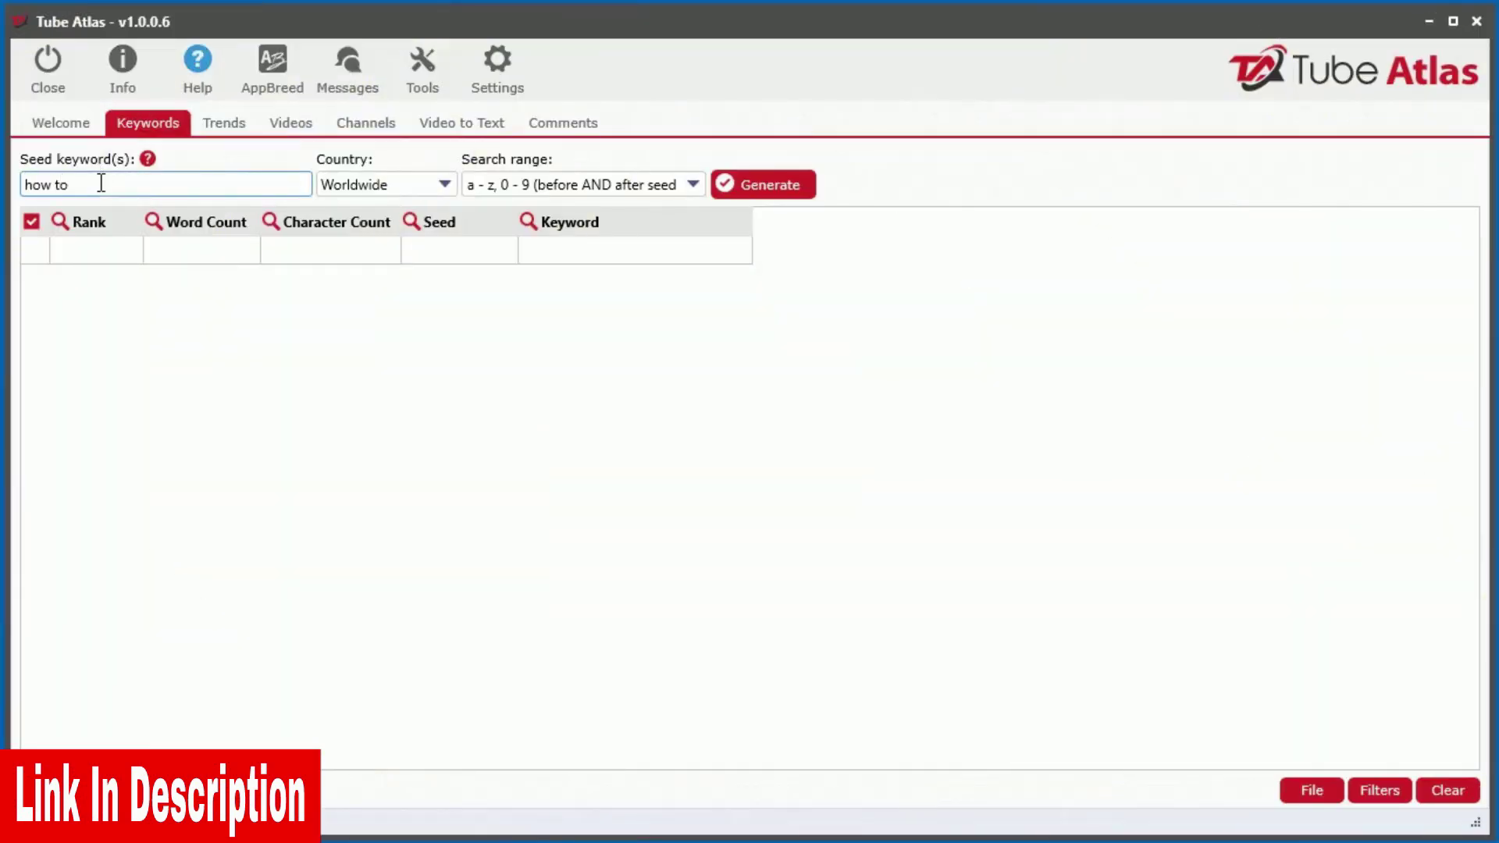
# Generate keyword suggestions, chart the 'how to draw' trend, and rerun trends on Google Shopping
pyautogui.click(735, 190)
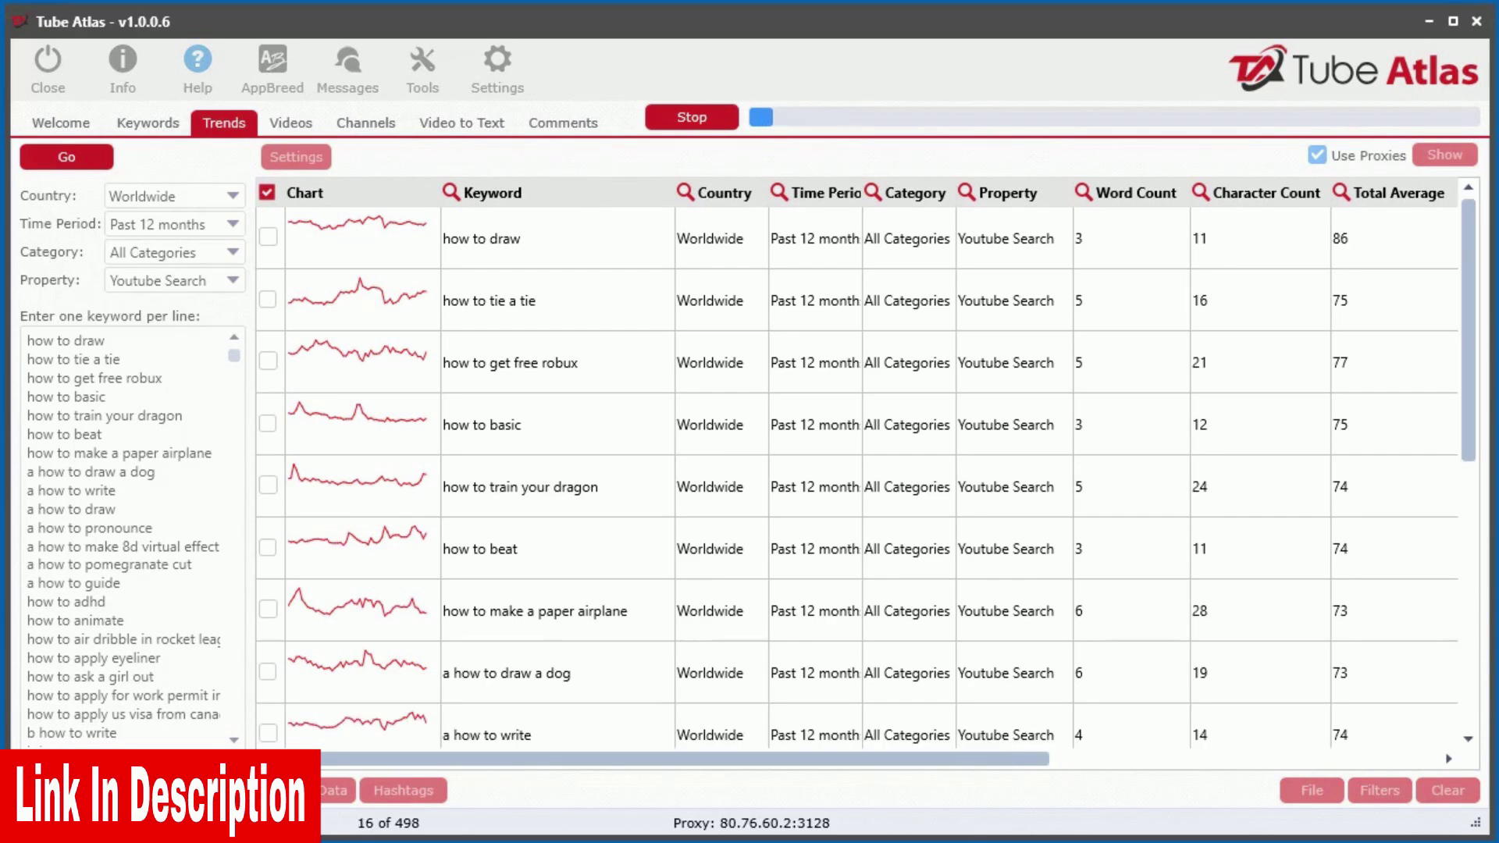
pyautogui.doubleClick(374, 230)
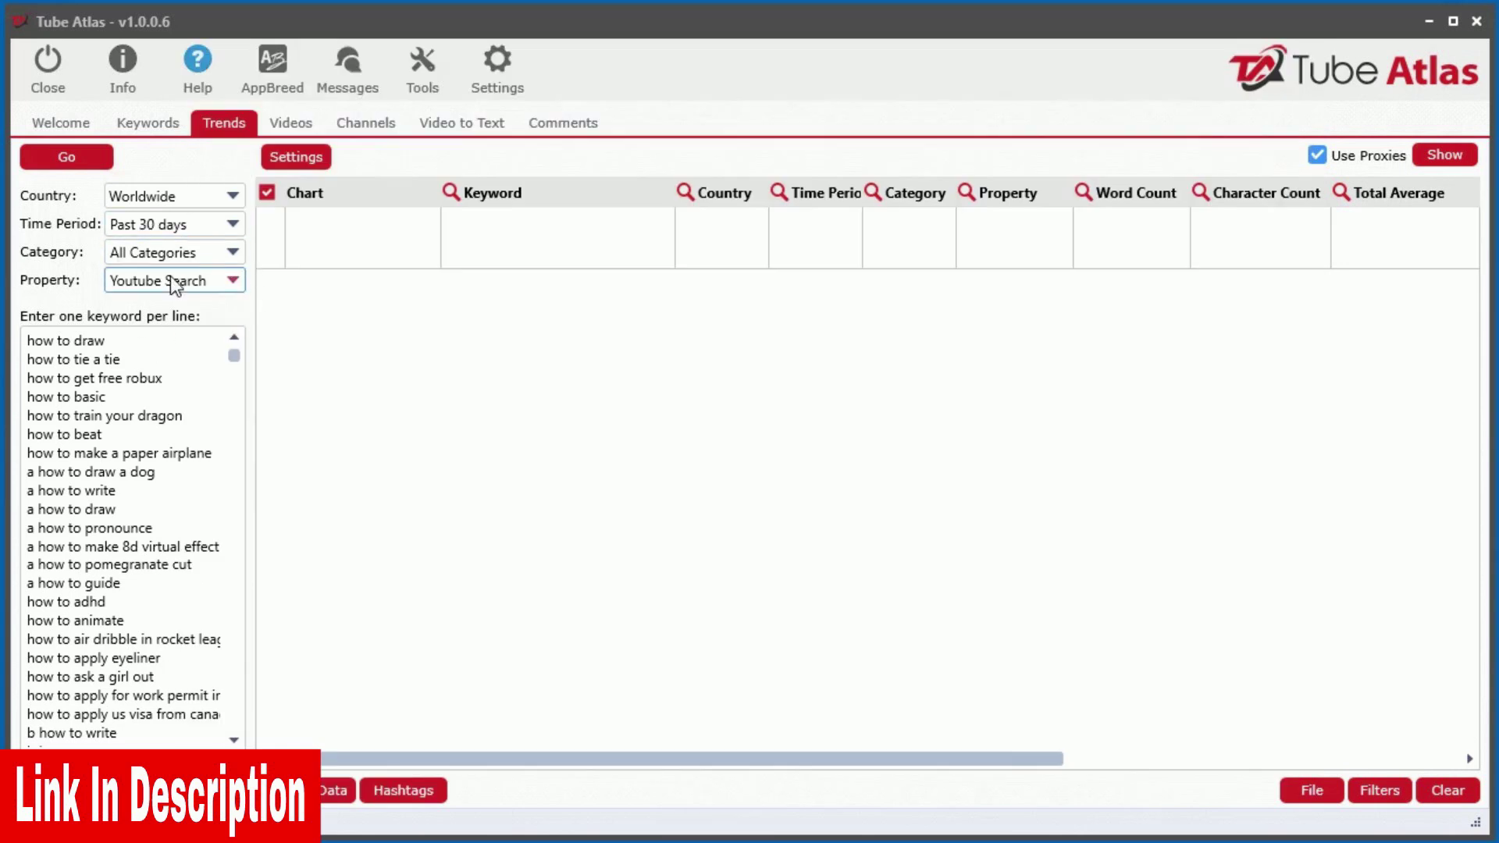
pyautogui.click(201, 280)
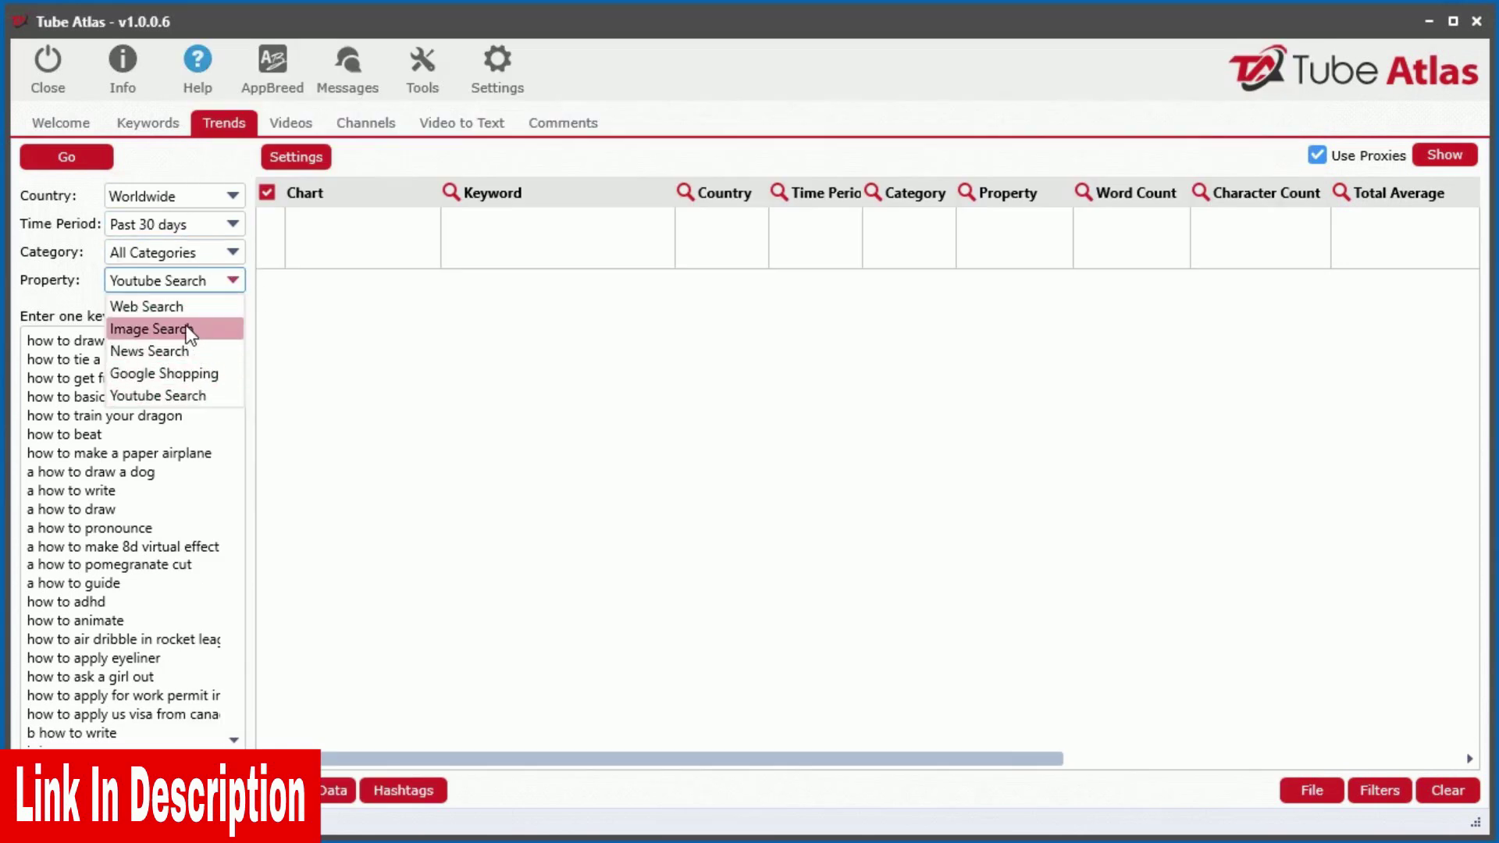
pyautogui.click(189, 369)
pyautogui.click(51, 162)
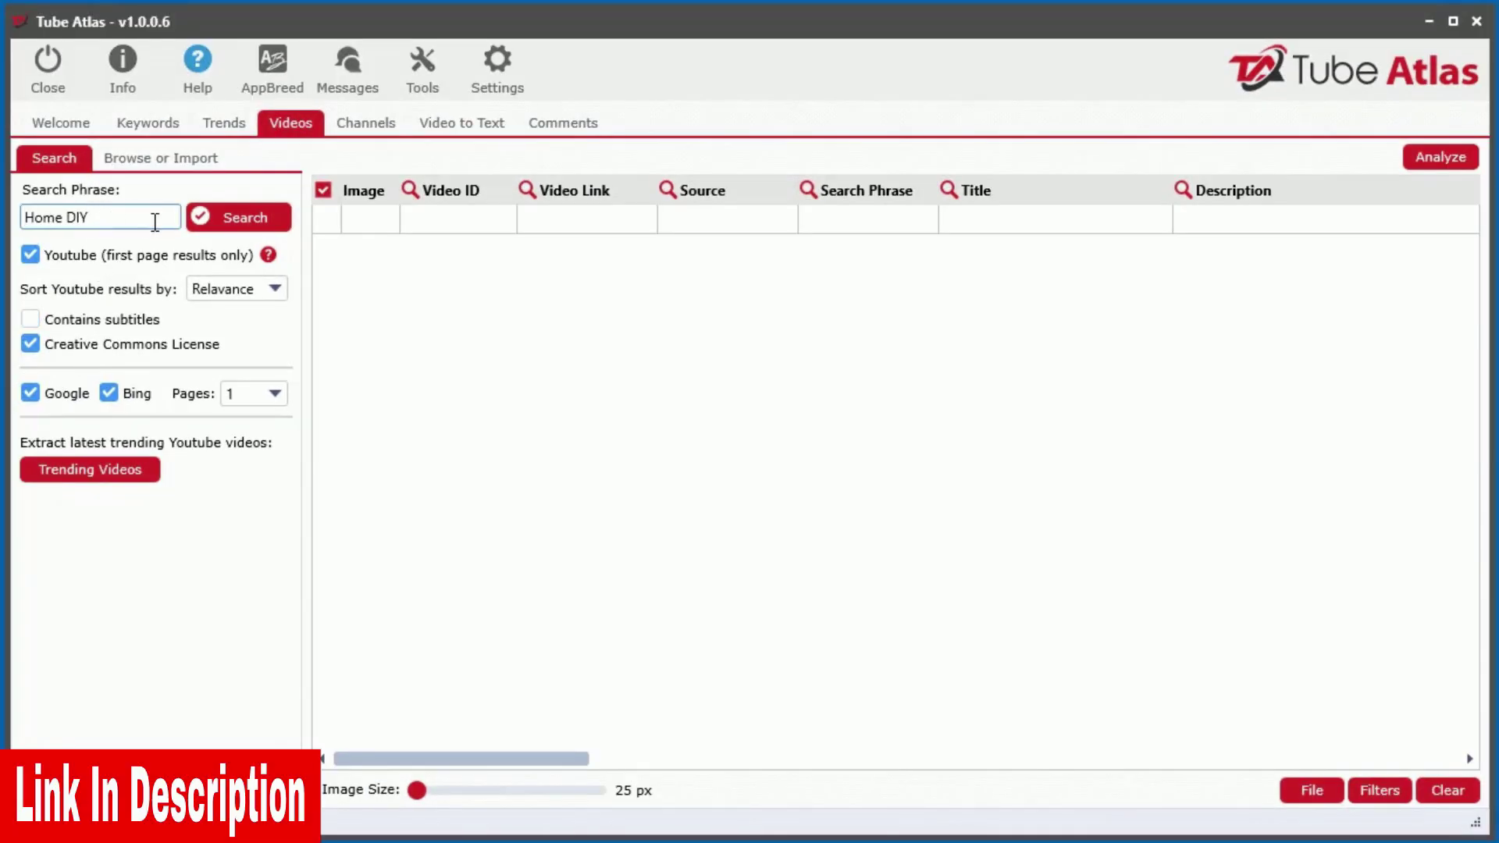
# Search Home DIY videos with larger thumbnails, sort by views, likes, comments and earnings, then trending by views
pyautogui.click(230, 229)
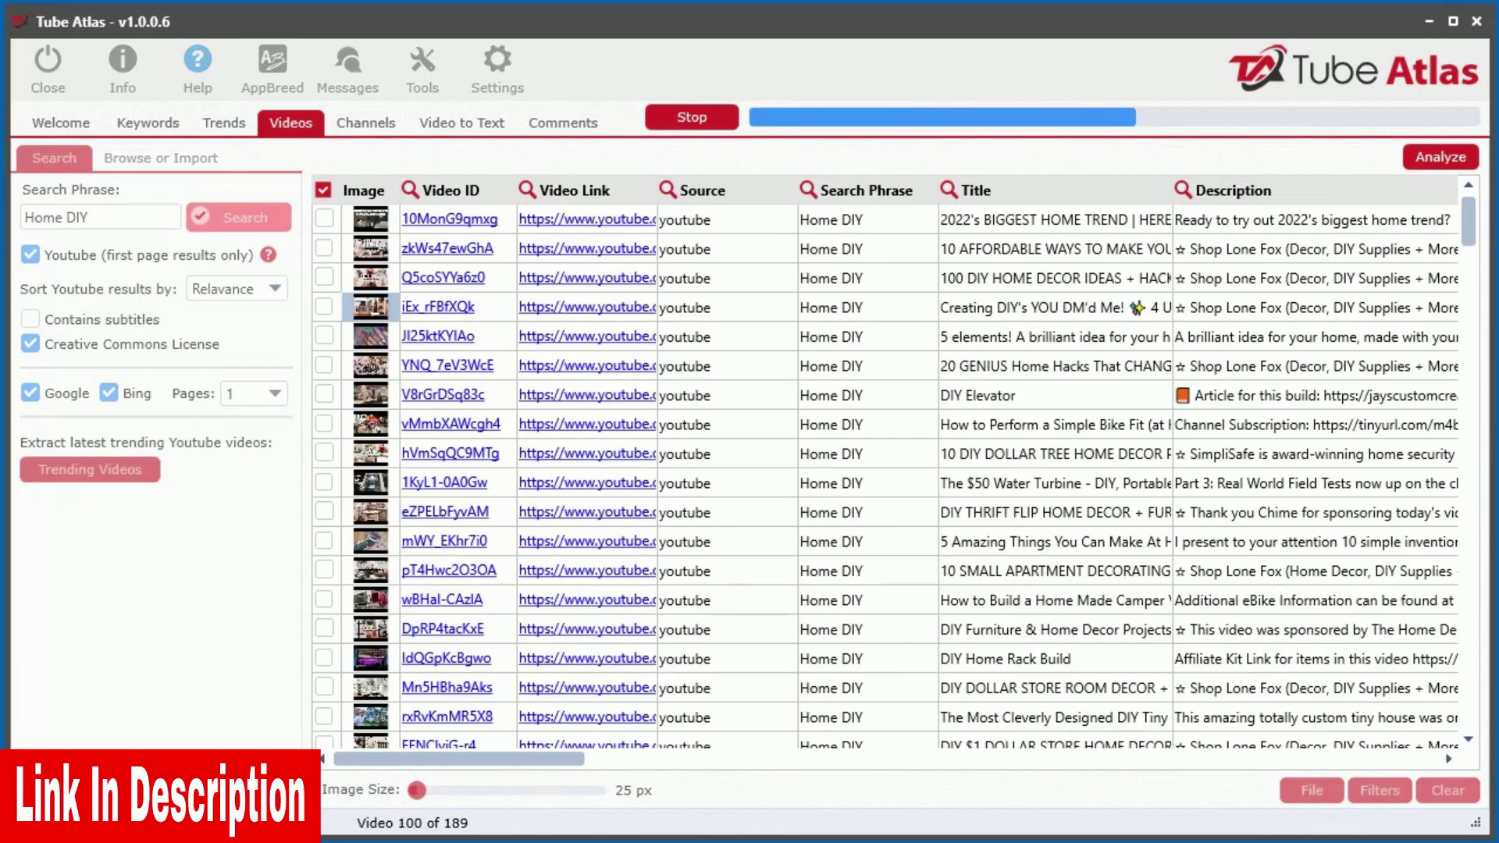
pyautogui.moveTo(418, 790)
pyautogui.mouseDown()
pyautogui.moveTo(555, 792)
pyautogui.moveTo(395, 792)
pyautogui.mouseUp()
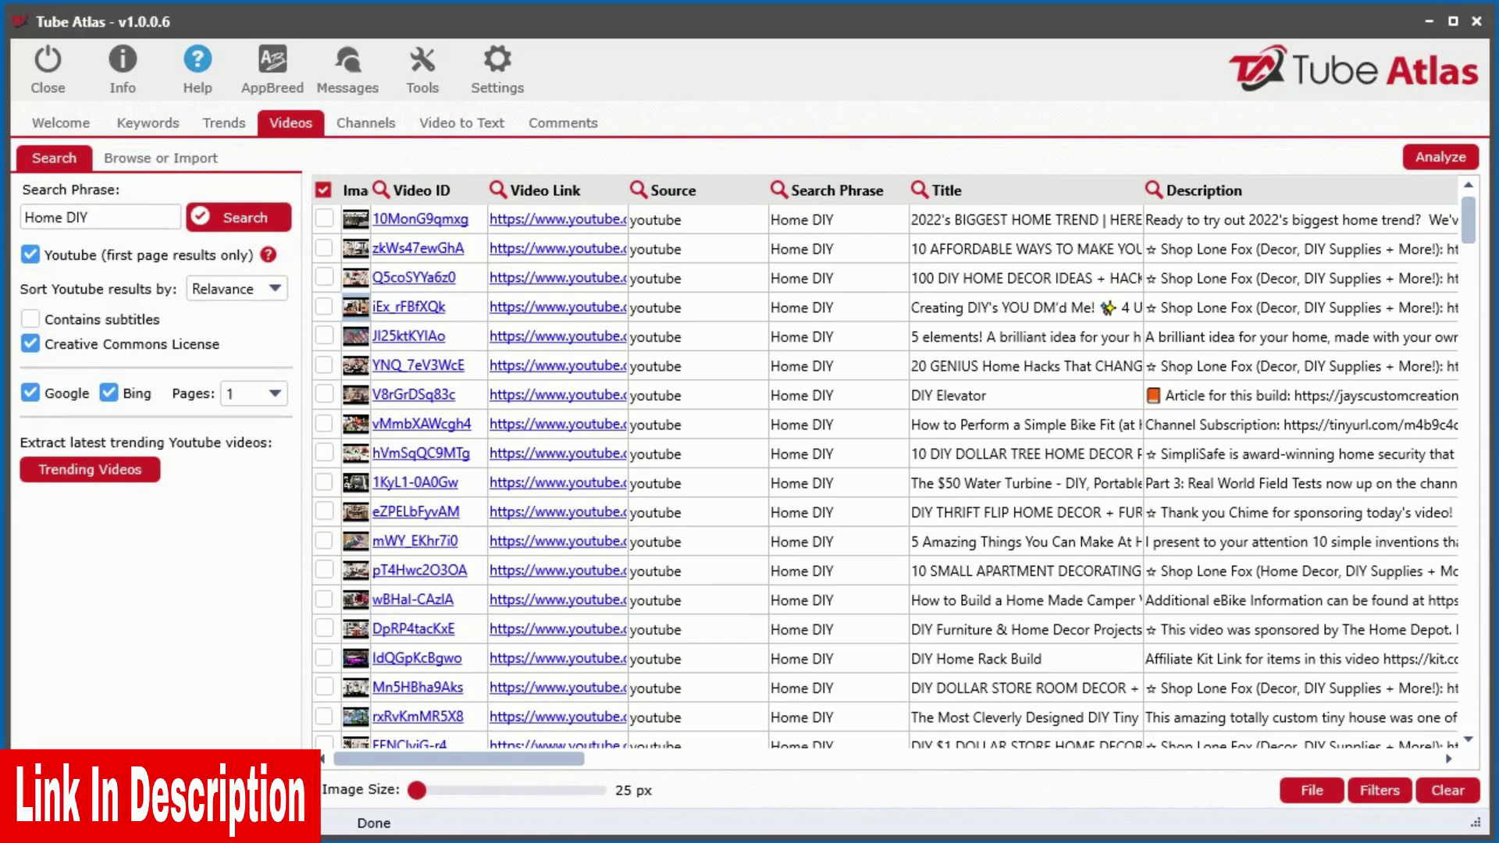
pyautogui.moveTo(514, 760); pyautogui.dragTo(816, 755)
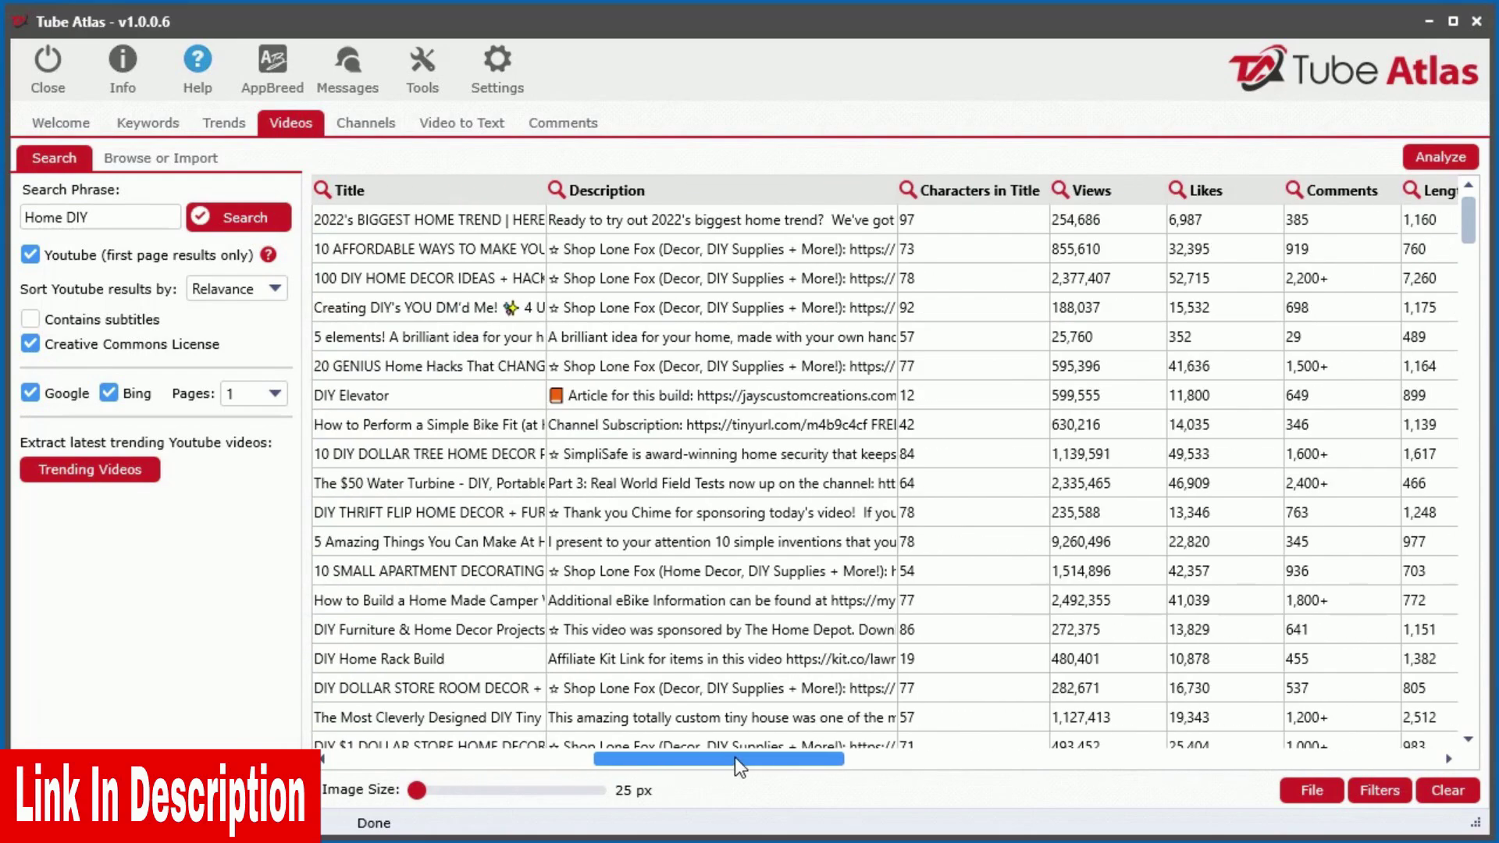
pyautogui.click(507, 191)
pyautogui.click(620, 191)
pyautogui.click(620, 191)
pyautogui.click(756, 190)
pyautogui.click(756, 190)
pyautogui.moveTo(858, 758); pyautogui.dragTo(984, 760)
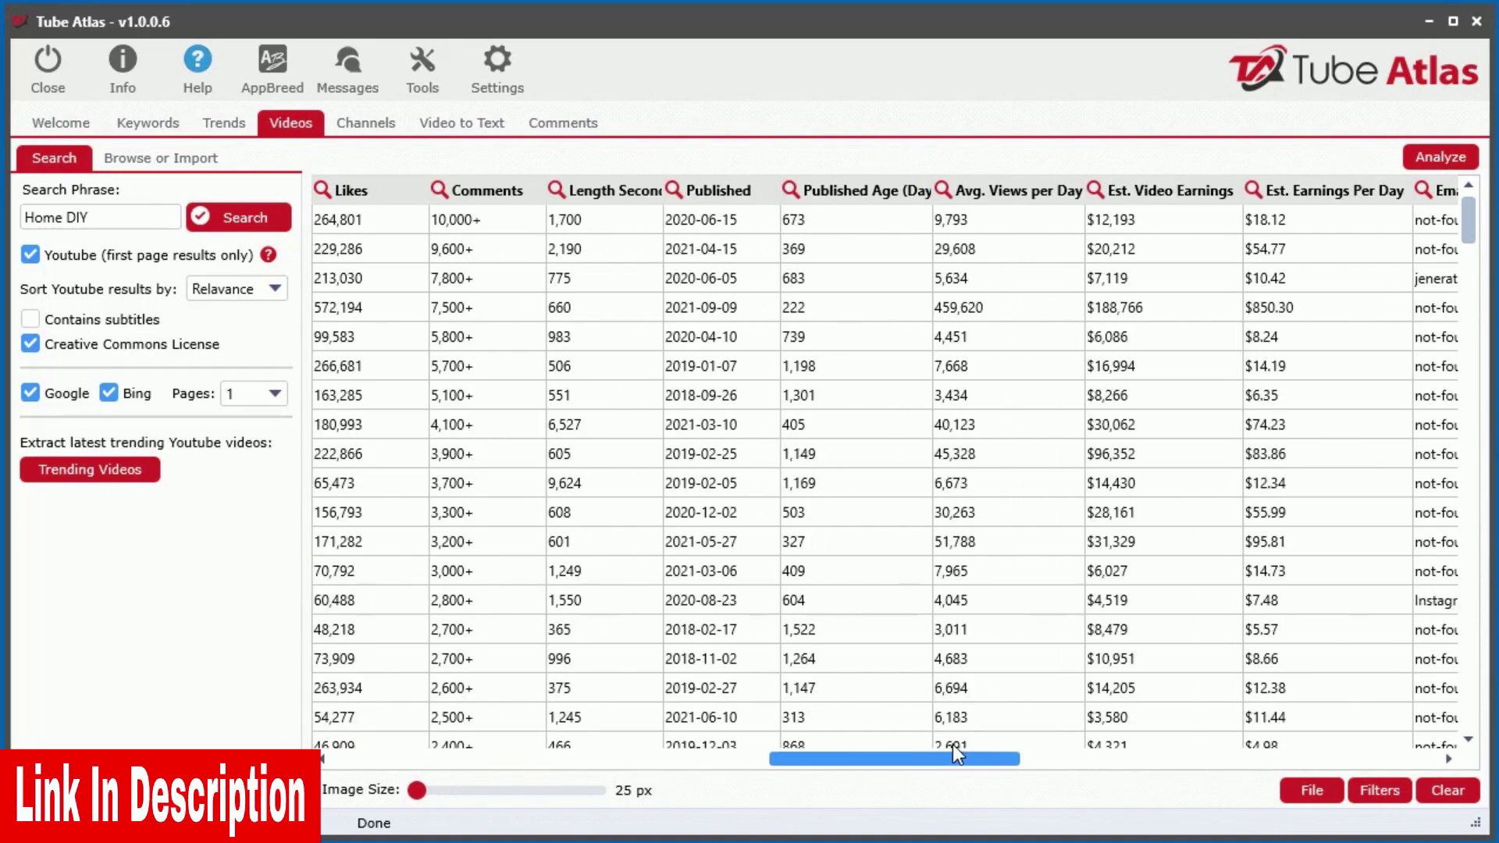
pyautogui.click(1042, 189)
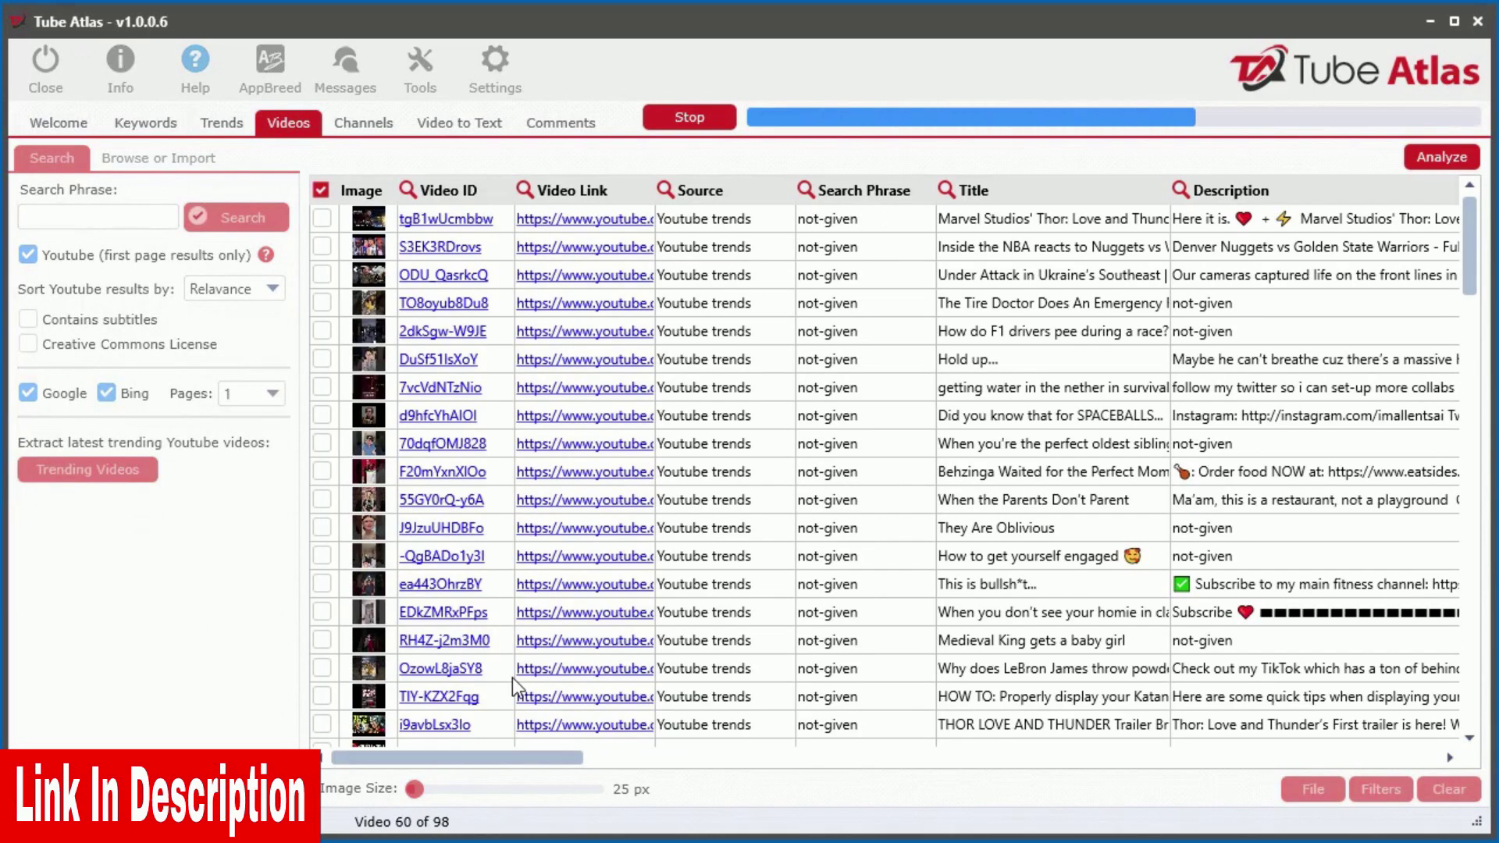
pyautogui.moveTo(448, 755); pyautogui.dragTo(820, 793)
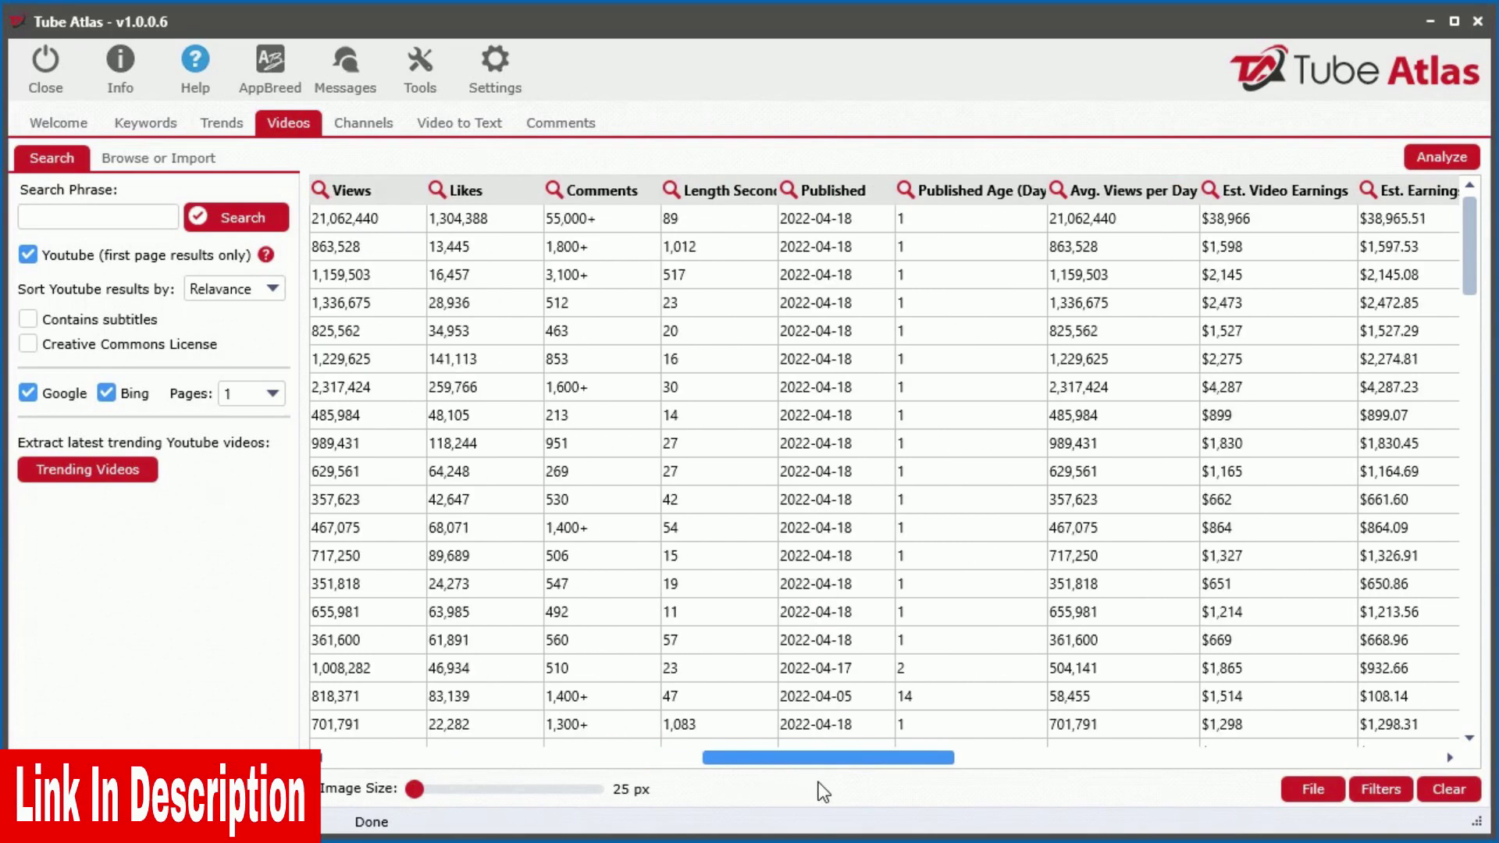
pyautogui.click(352, 191)
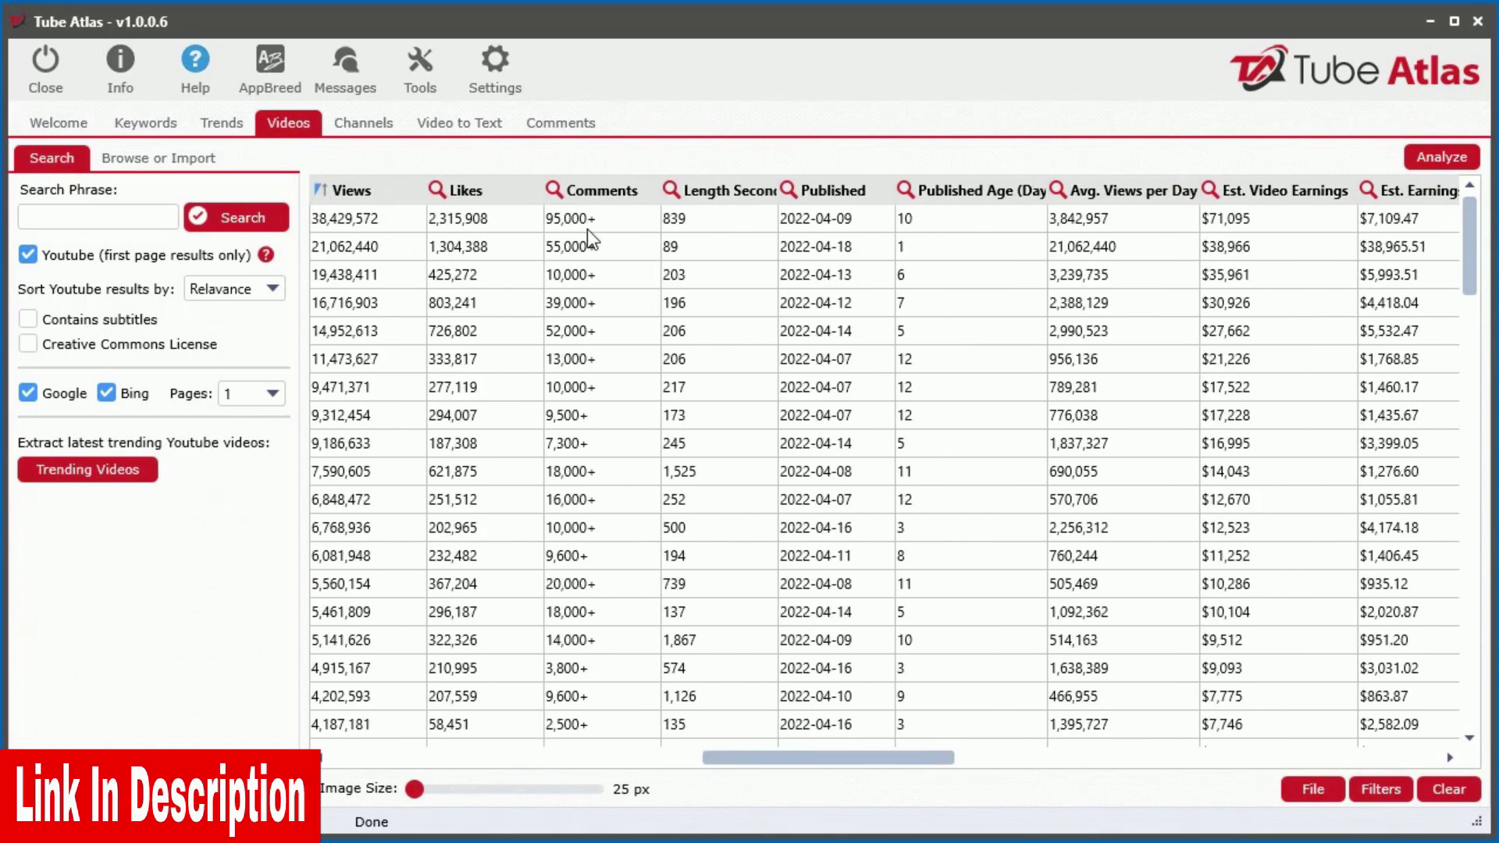
pyautogui.moveTo(893, 761); pyautogui.dragTo(923, 761)
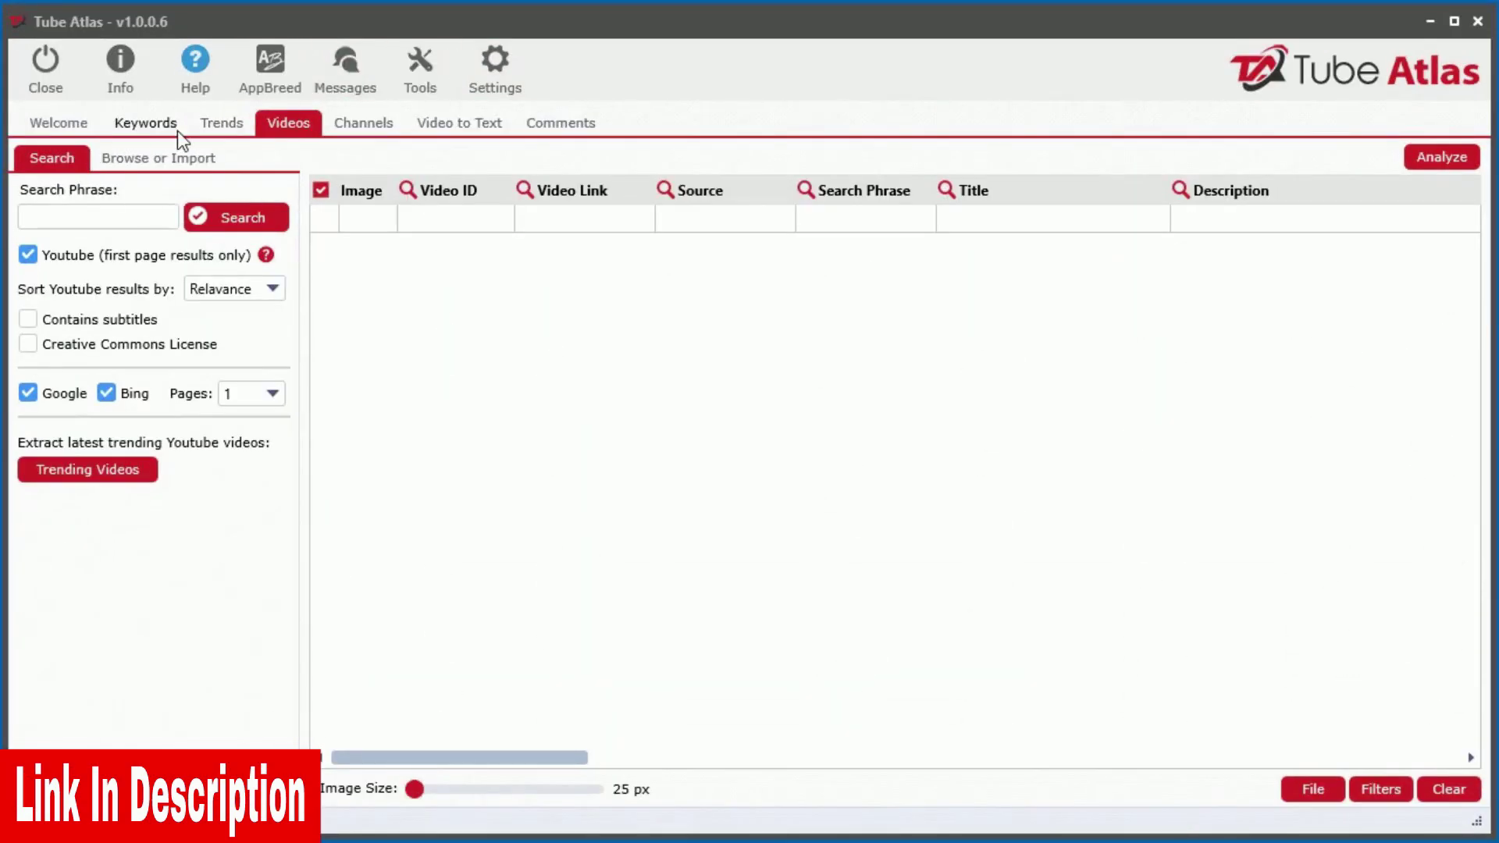
# In the Browse and Extract browser, search YouTube for 'make money online' and collect all video links
pyautogui.click(163, 160)
pyautogui.click(77, 254)
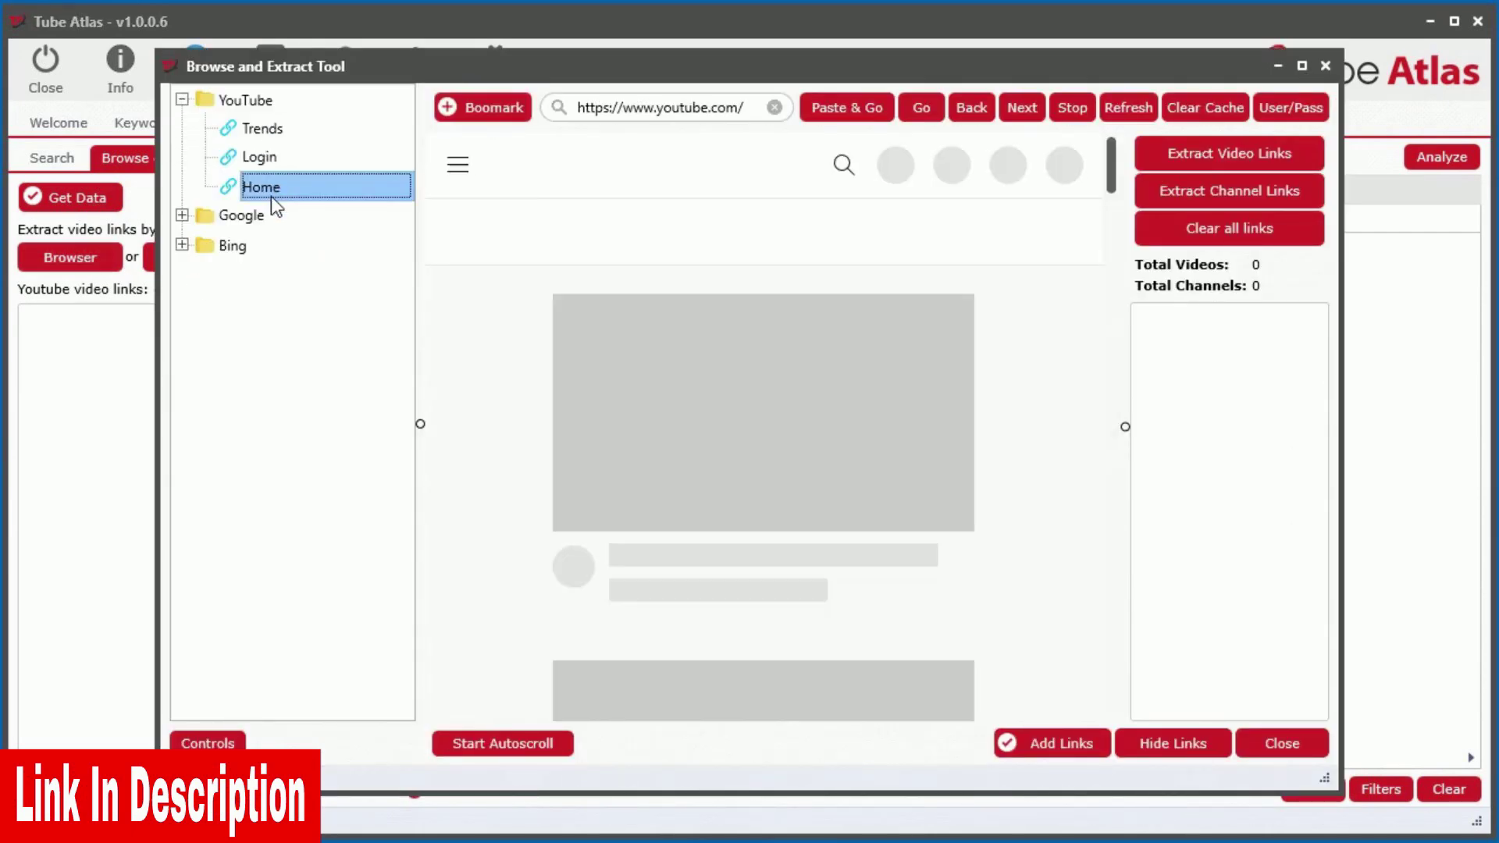
pyautogui.write('make m')
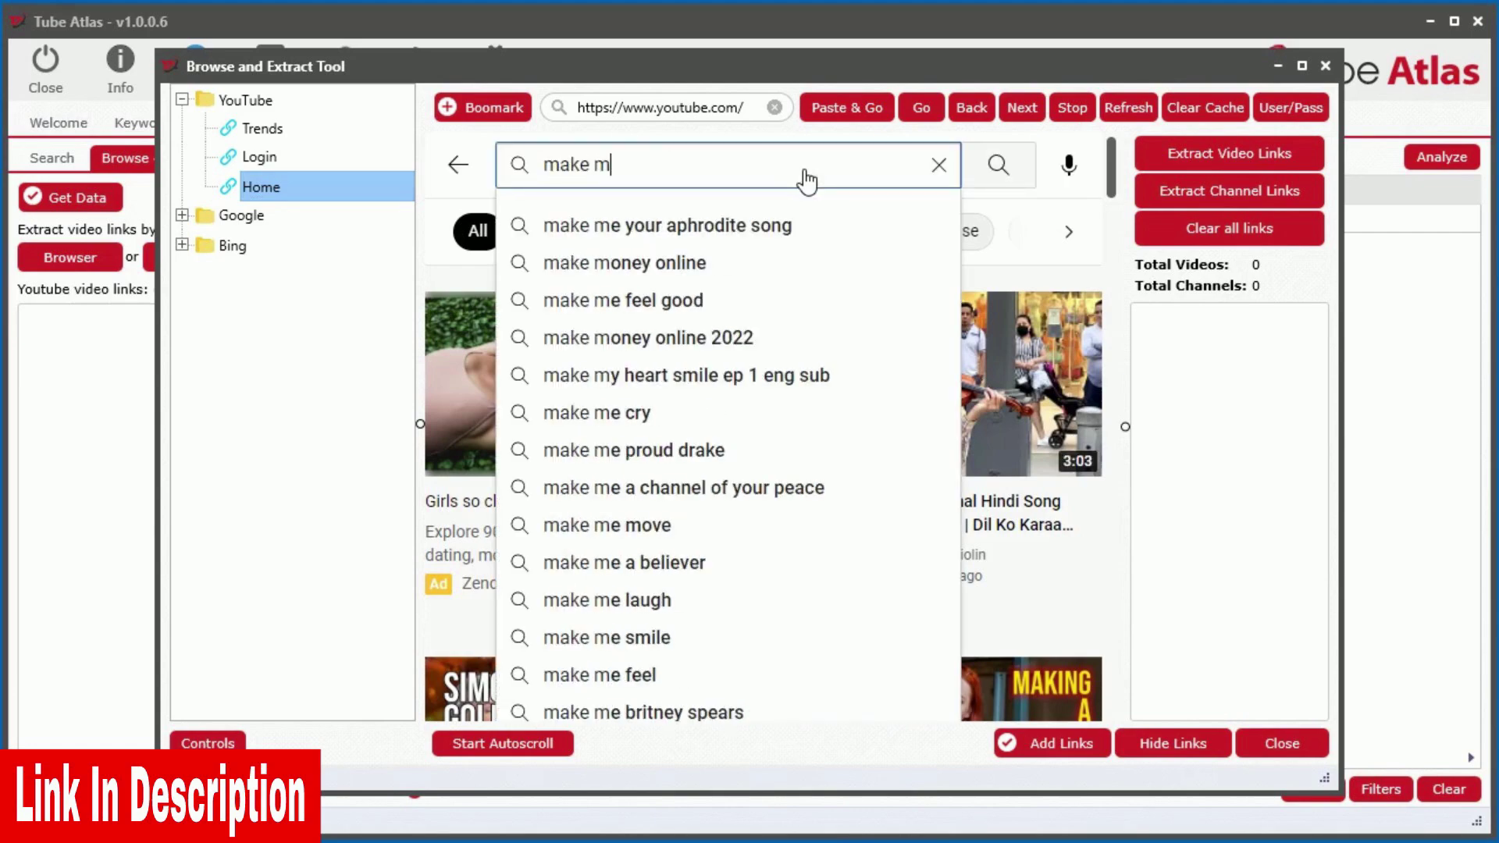
pyautogui.write('oney online')
pyautogui.press('Return')
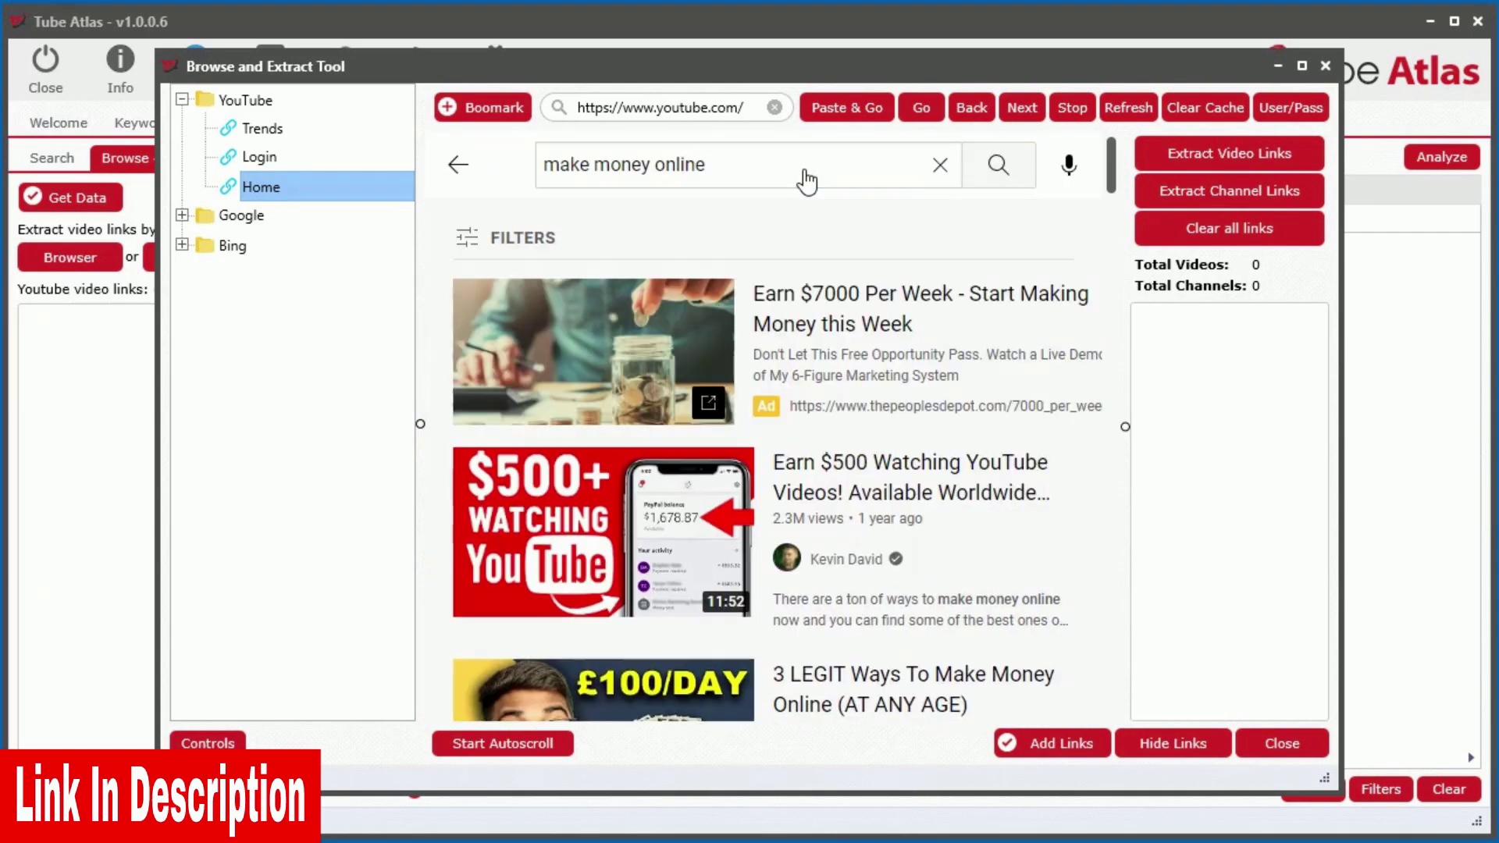
pyautogui.scroll(-5, 1101, 445)
pyautogui.scroll(-5, 996, 586)
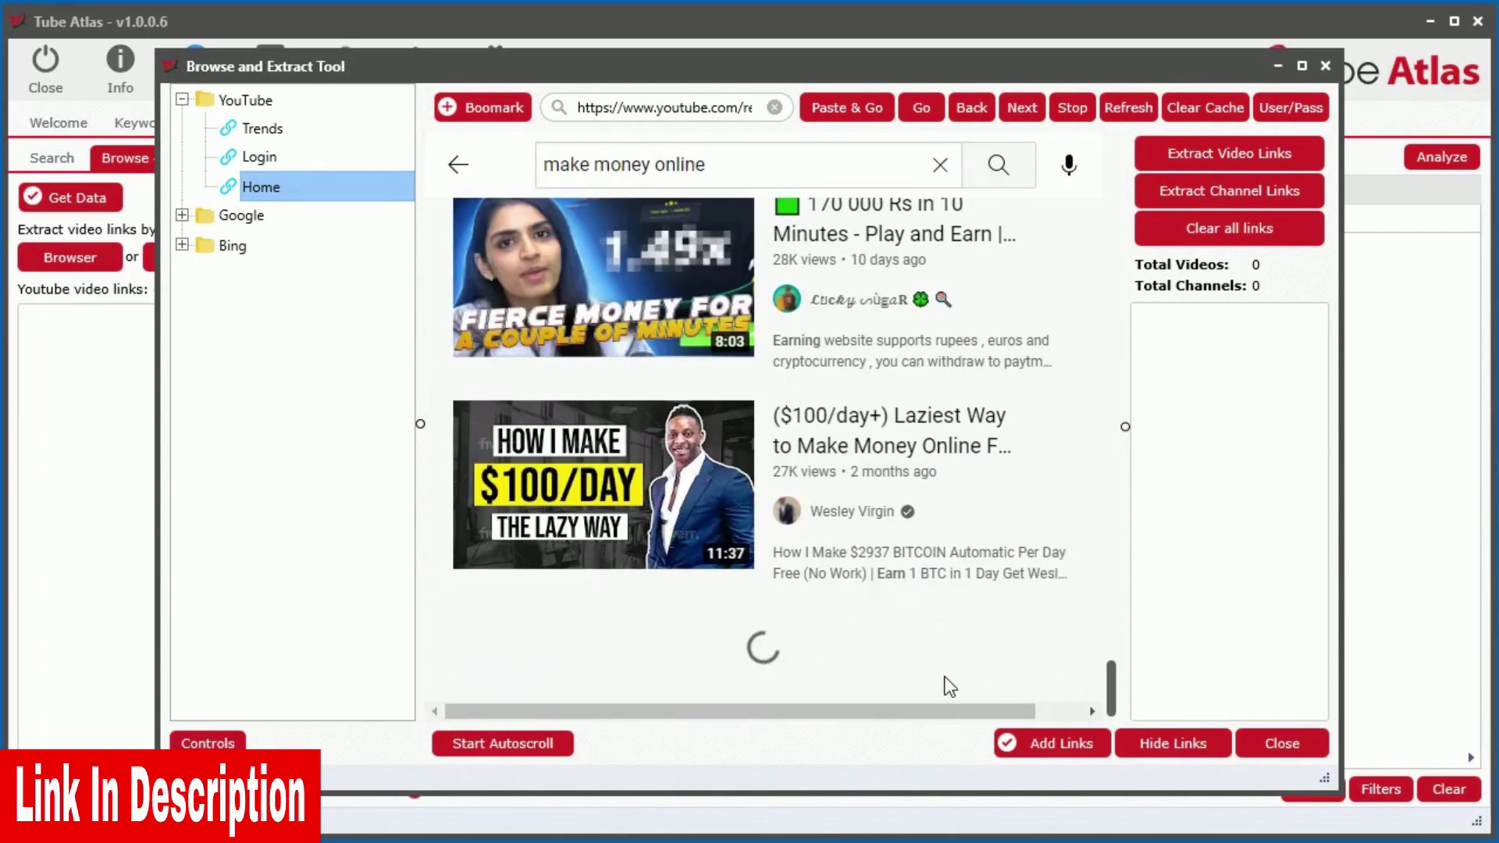
pyautogui.click(540, 742)
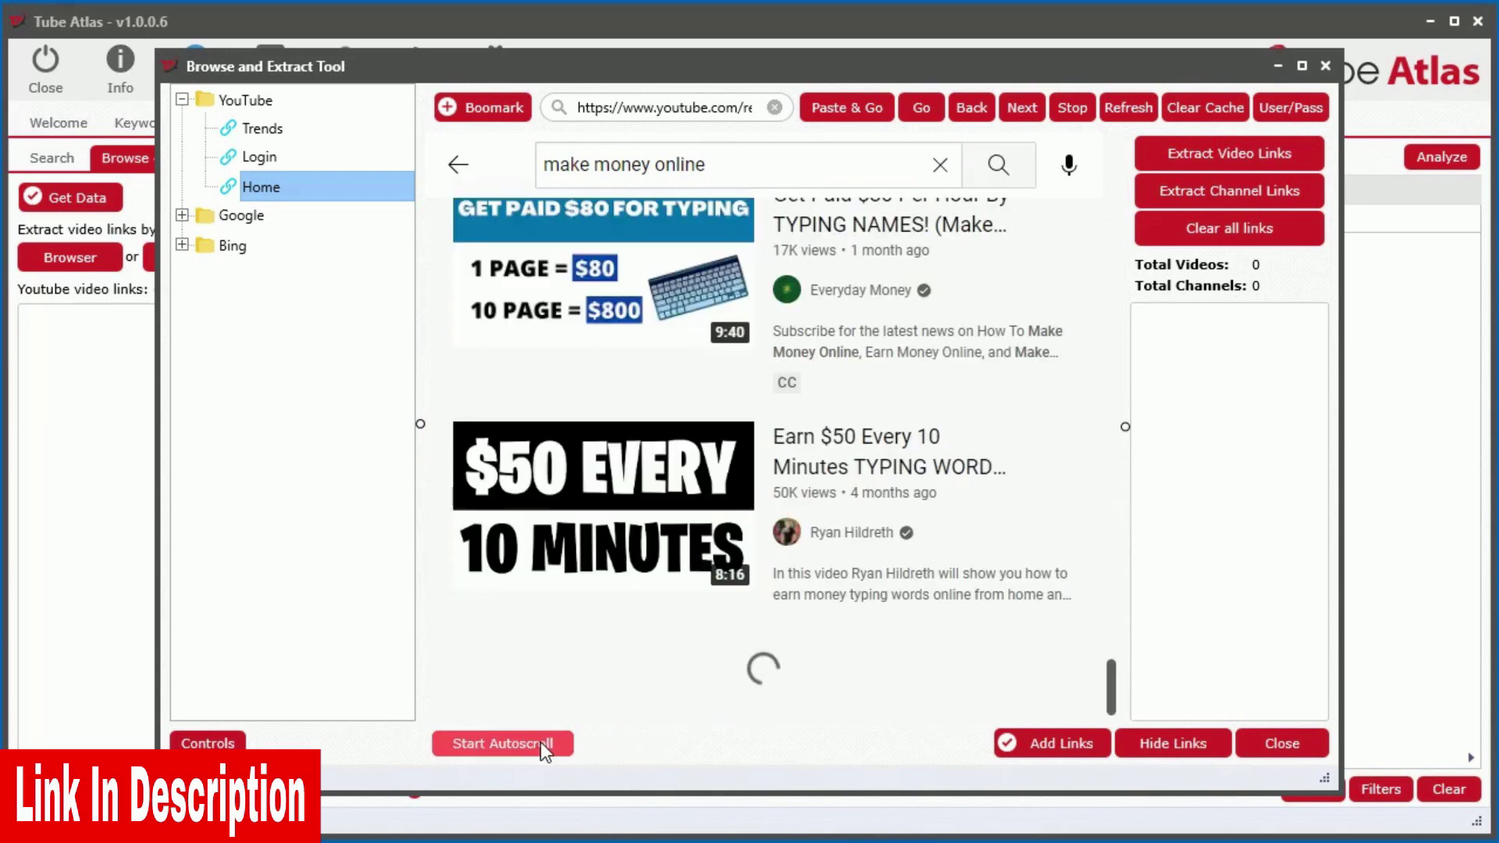
pyautogui.click(1220, 154)
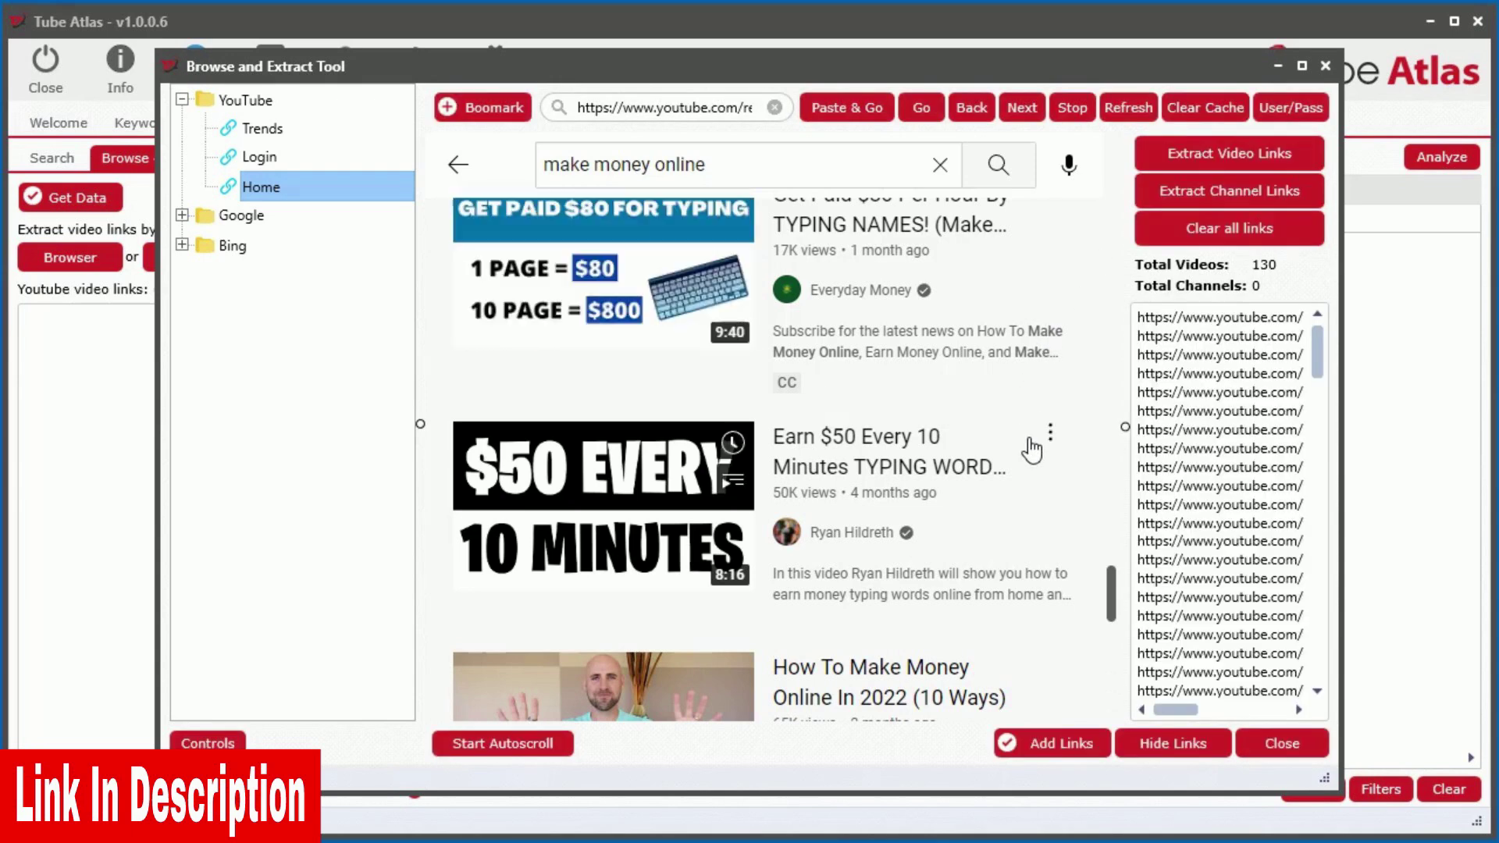
# Import the collected links, fetch their data and rank the videos by estimated earnings
pyautogui.click(1048, 745)
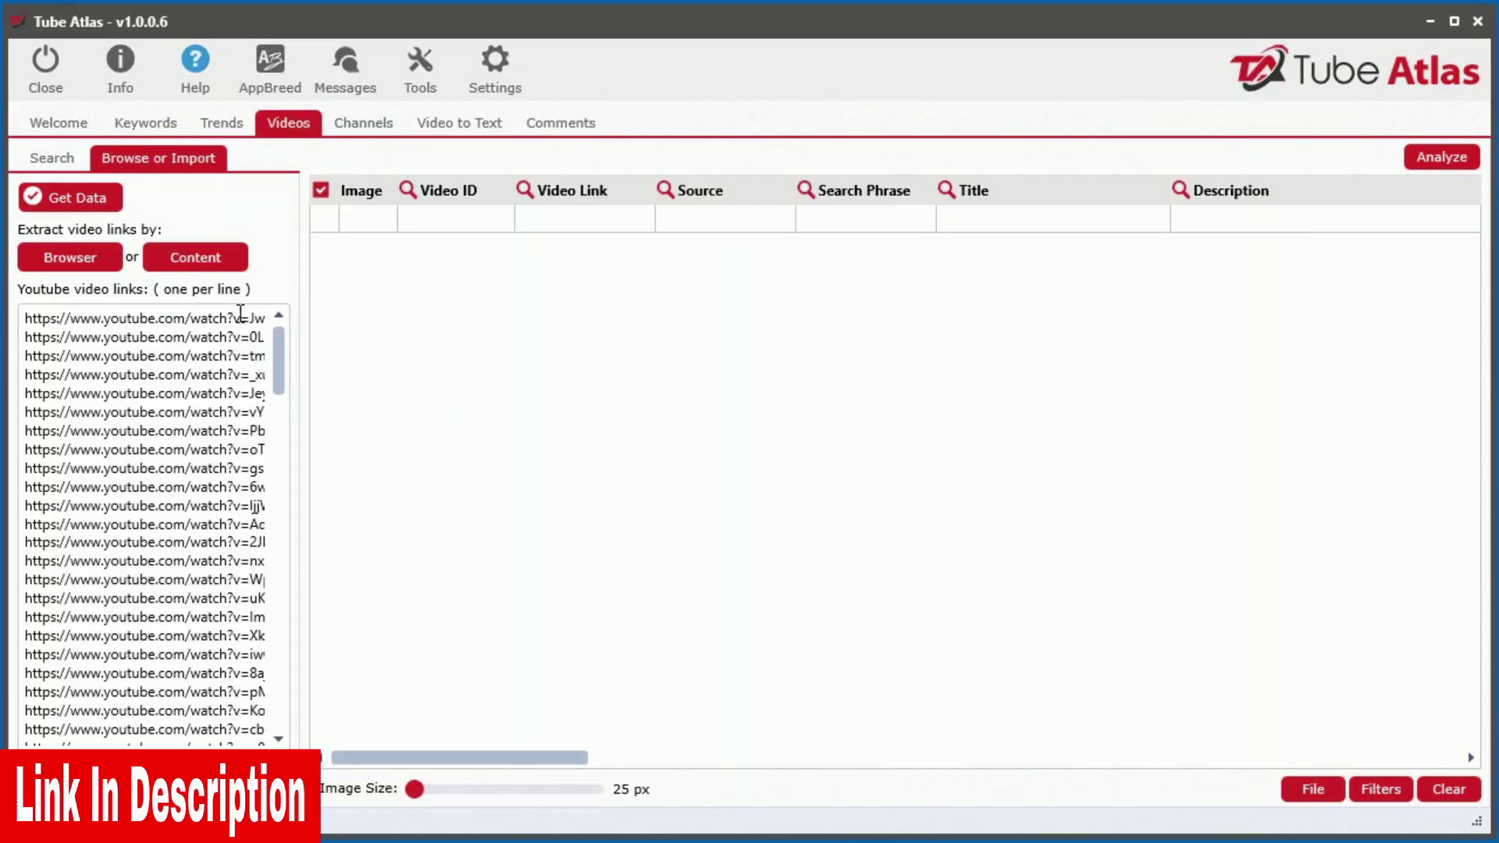
pyautogui.click(71, 199)
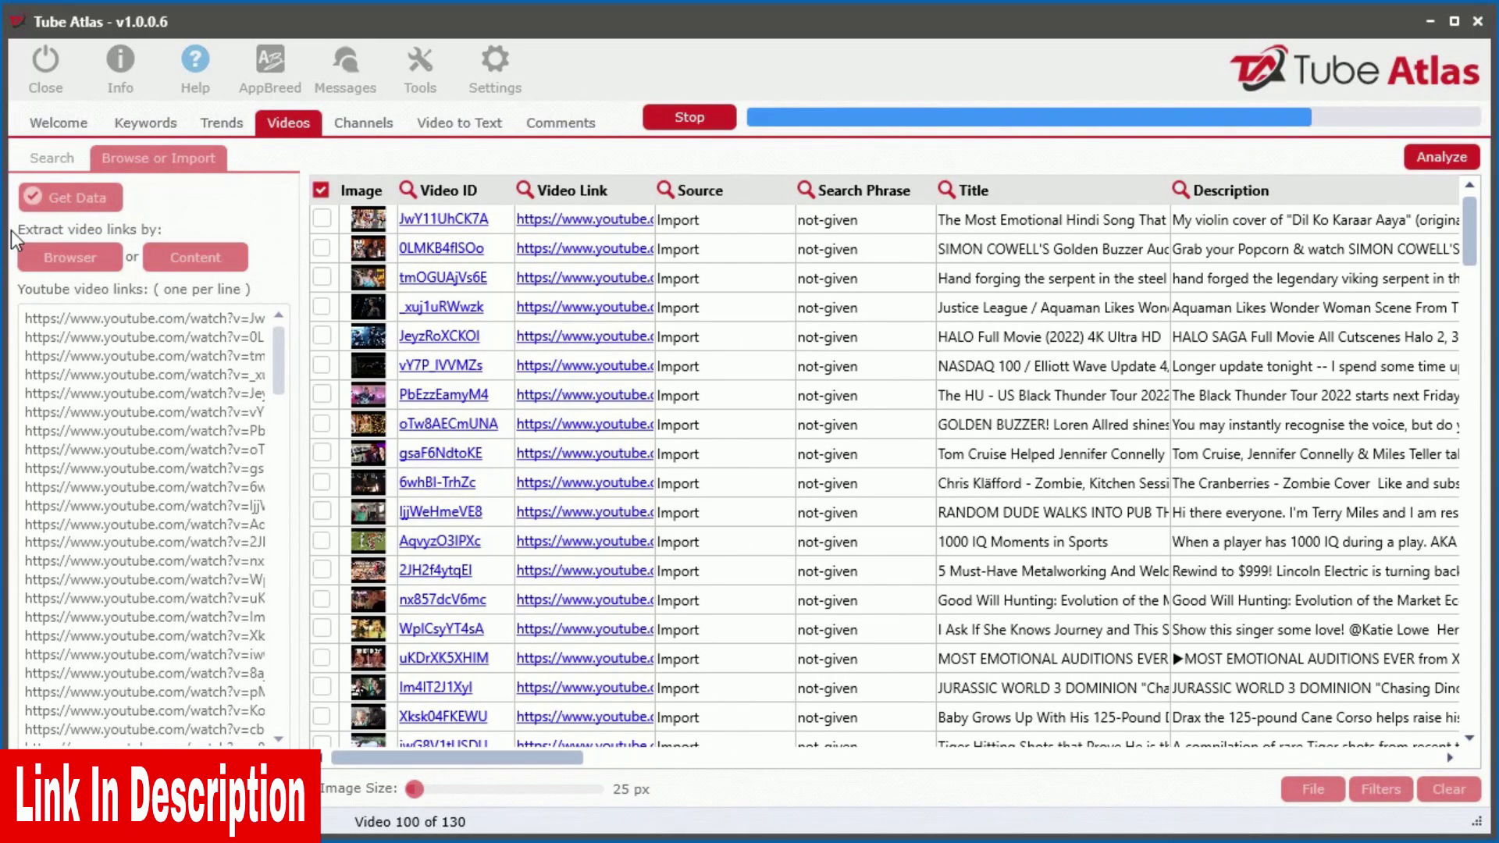
pyautogui.moveTo(423, 758)
pyautogui.mouseDown()
pyautogui.moveTo(937, 777)
pyautogui.moveTo(984, 633)
pyautogui.mouseUp()
pyautogui.click(841, 197)
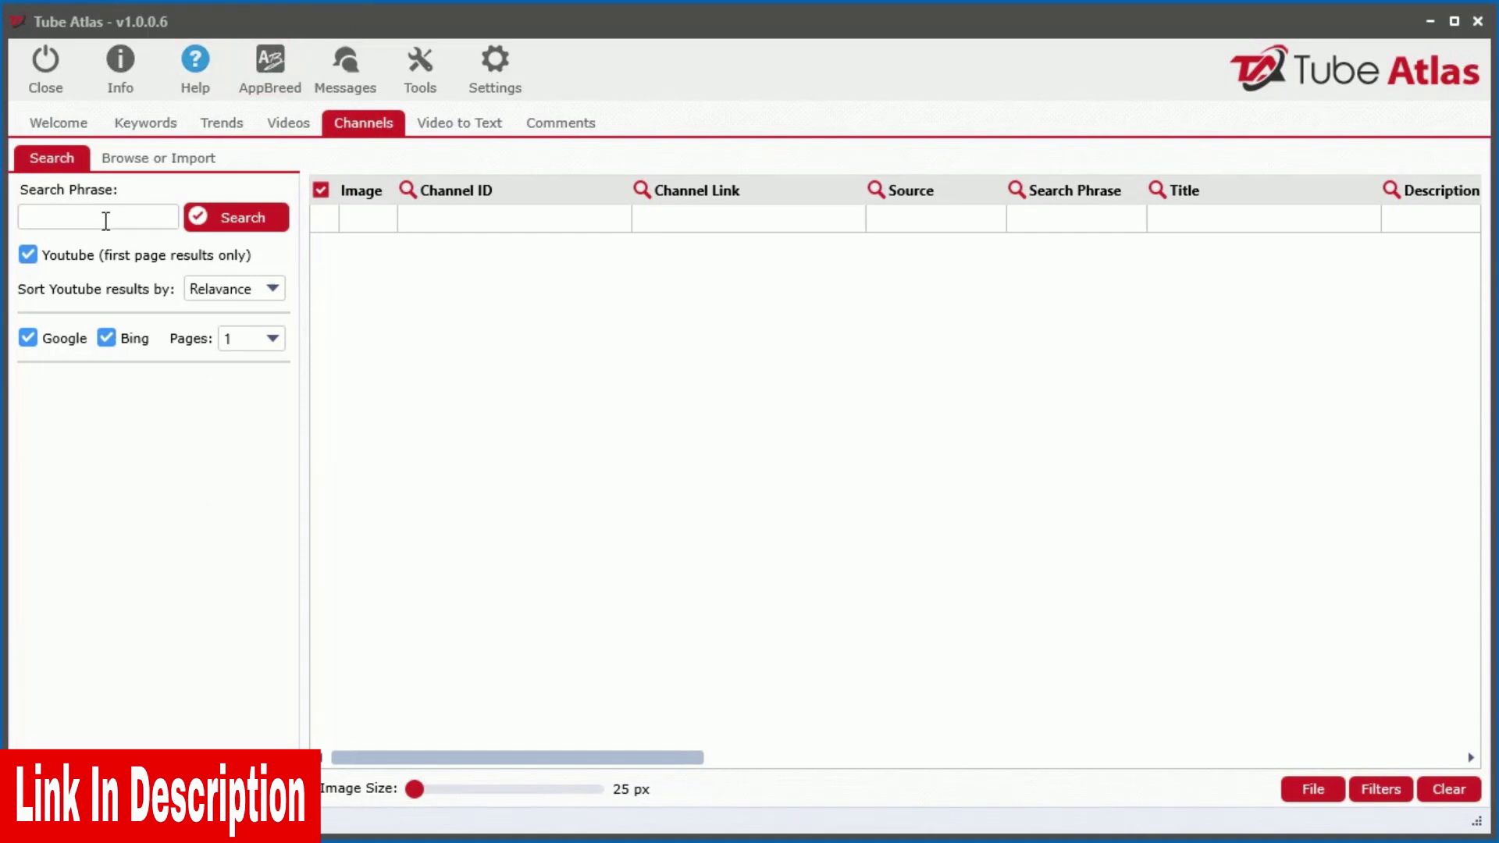
# Search channels for 'forging' and sort by videos, views, subscribers, total and per-video earnings, then external links
pyautogui.click(106, 222)
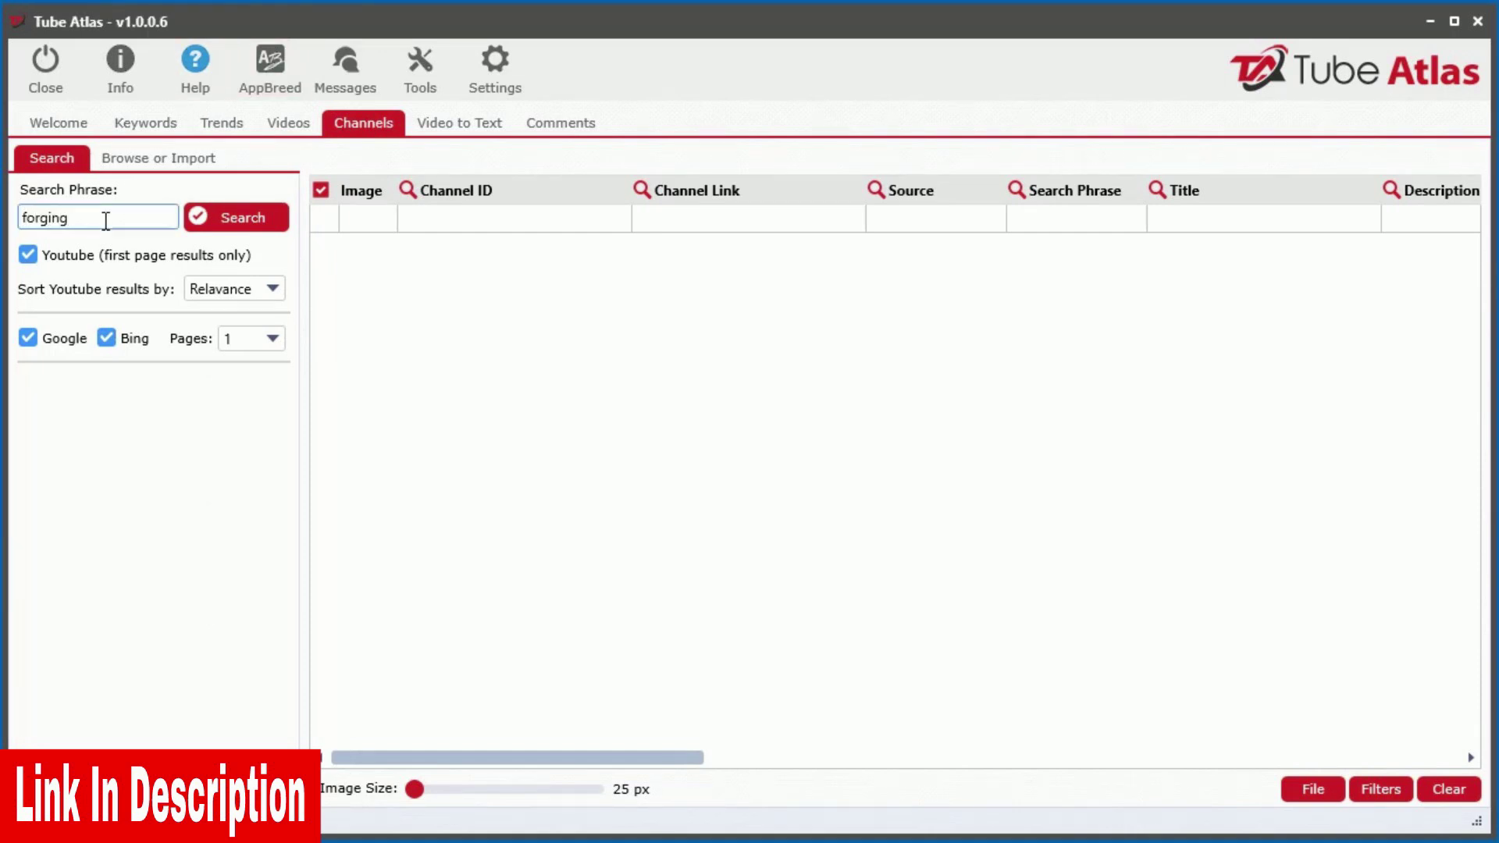
pyautogui.click(208, 220)
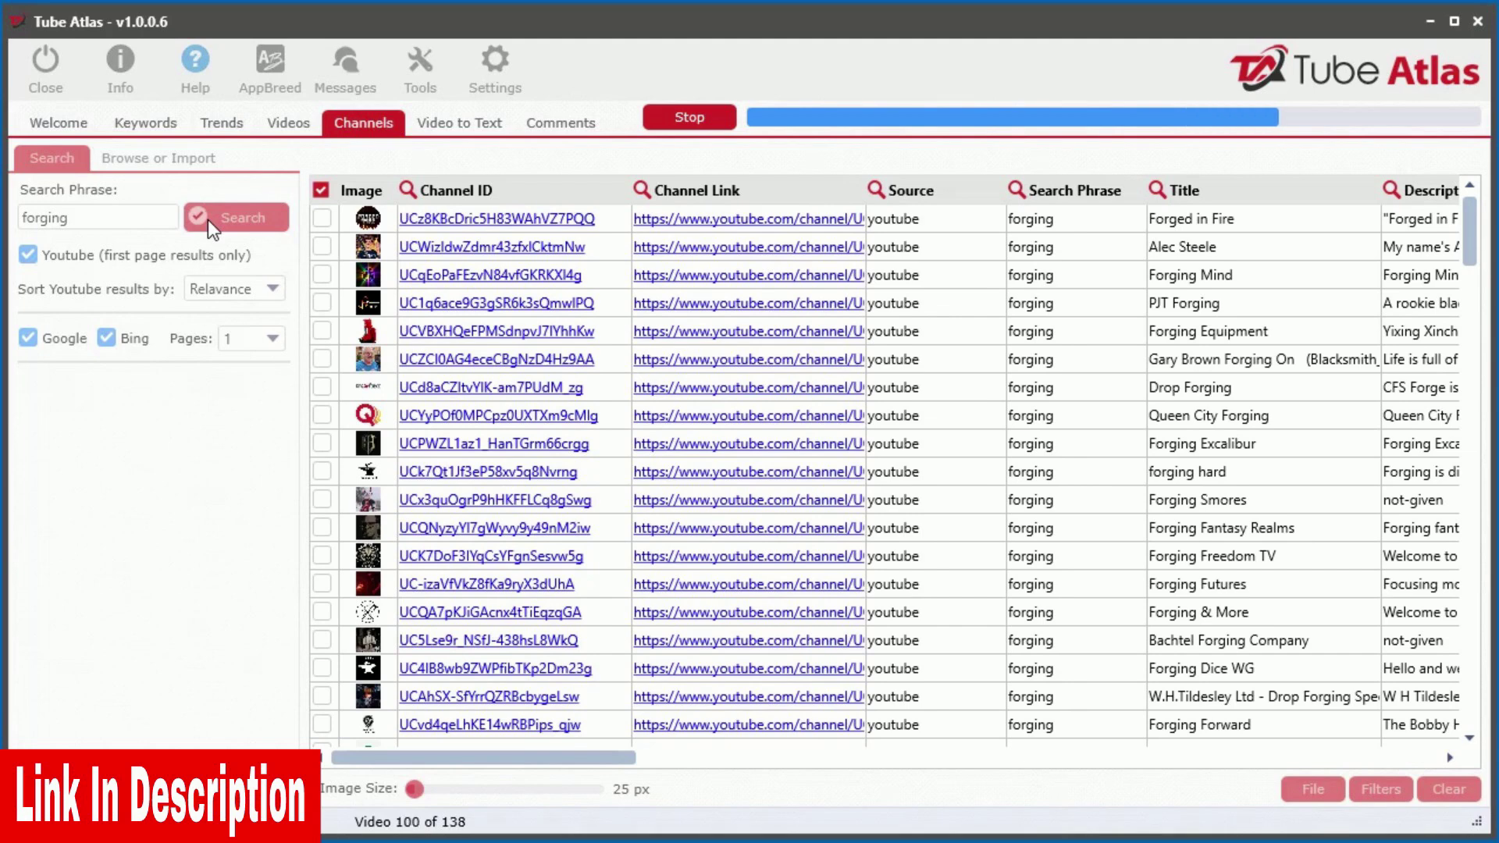
pyautogui.moveTo(543, 758); pyautogui.dragTo(1026, 759)
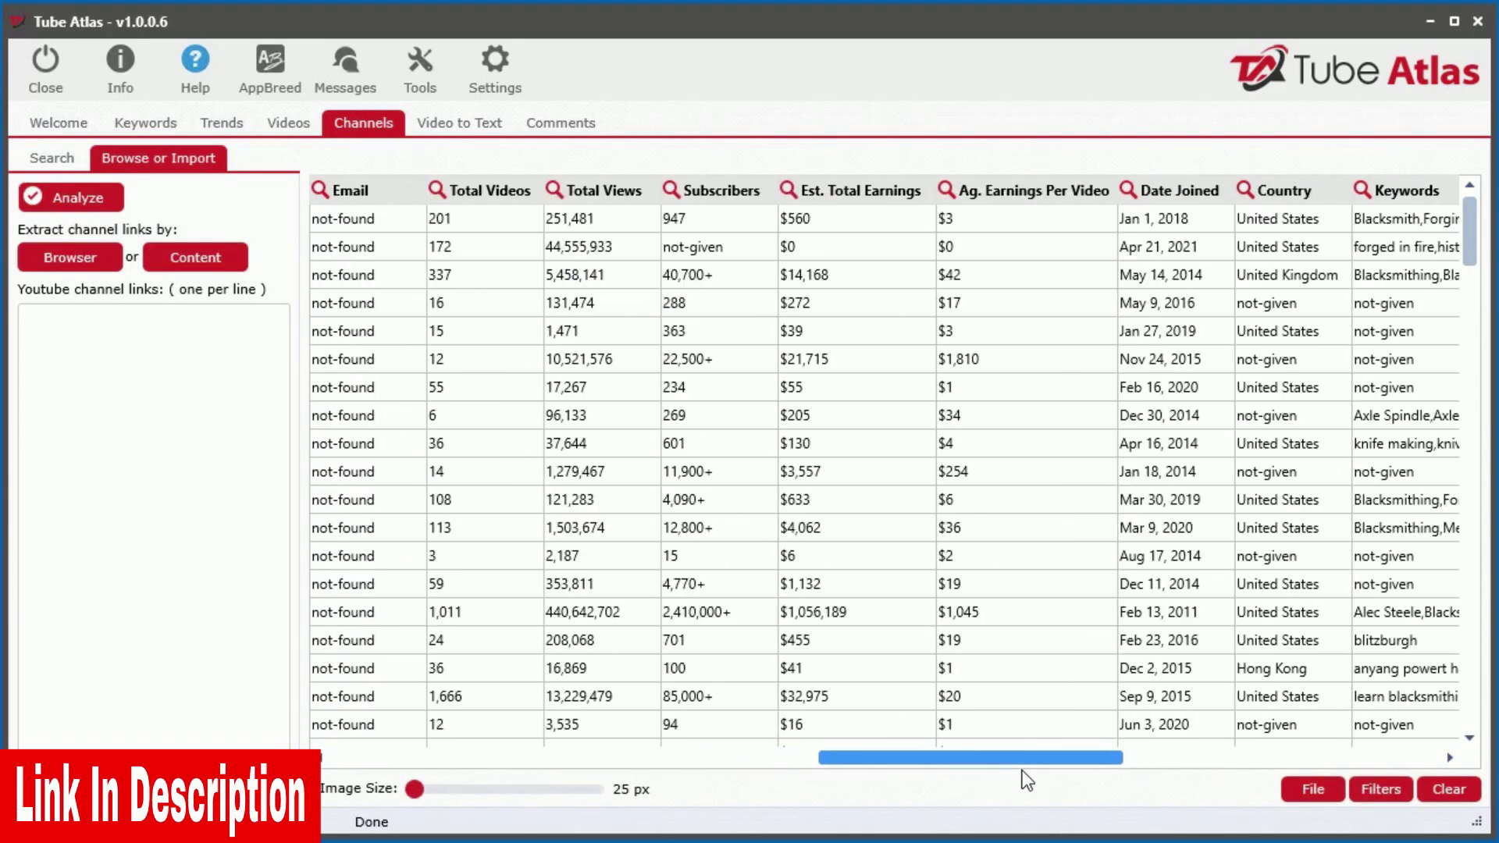
pyautogui.click(503, 190)
pyautogui.click(601, 191)
pyautogui.click(716, 188)
pyautogui.click(854, 189)
pyautogui.click(1025, 191)
pyautogui.moveTo(1081, 754); pyautogui.dragTo(1413, 760)
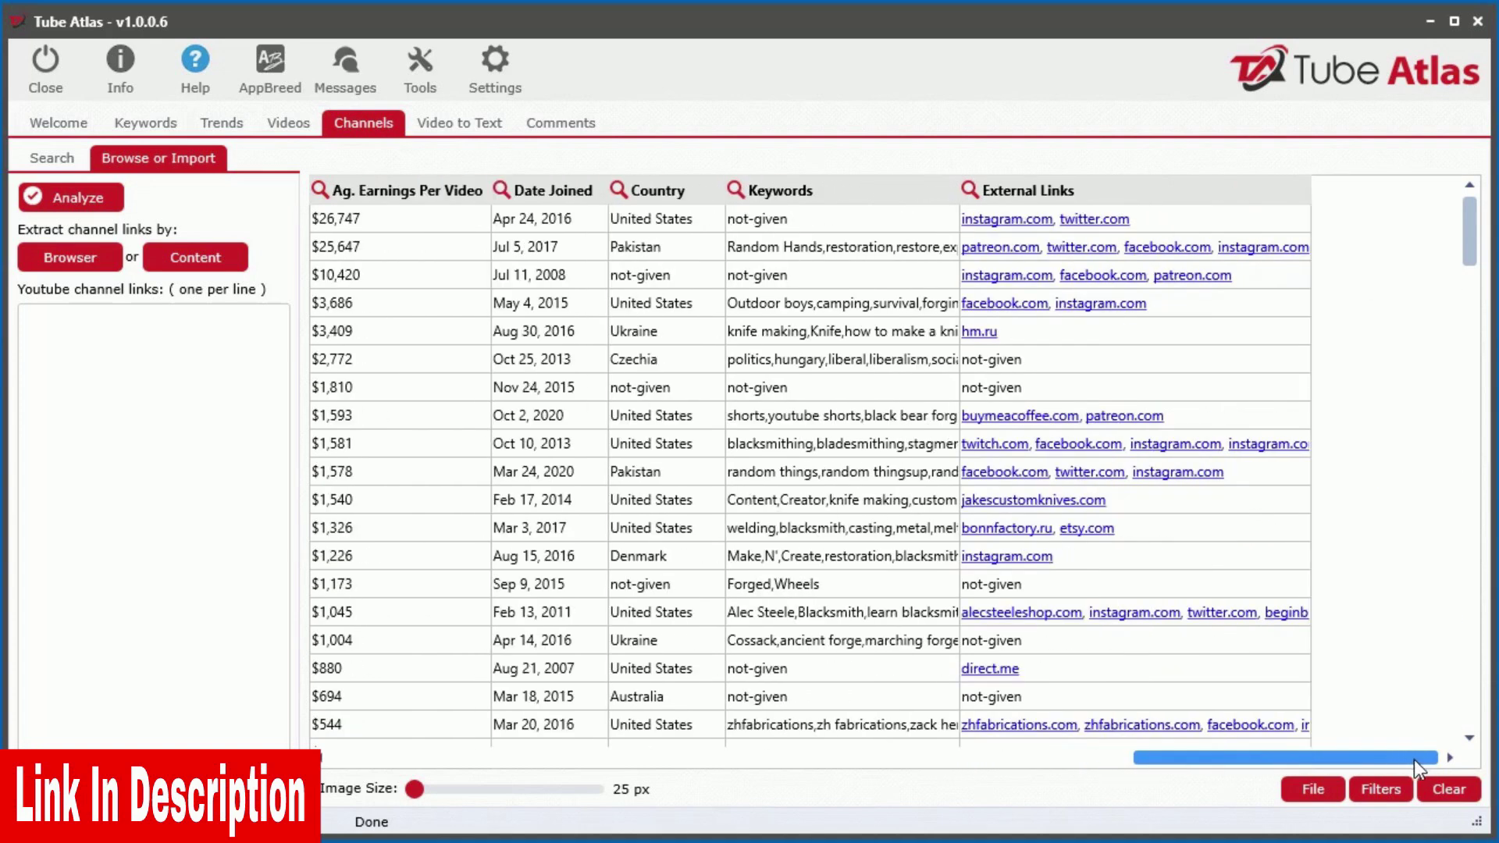
pyautogui.click(1078, 194)
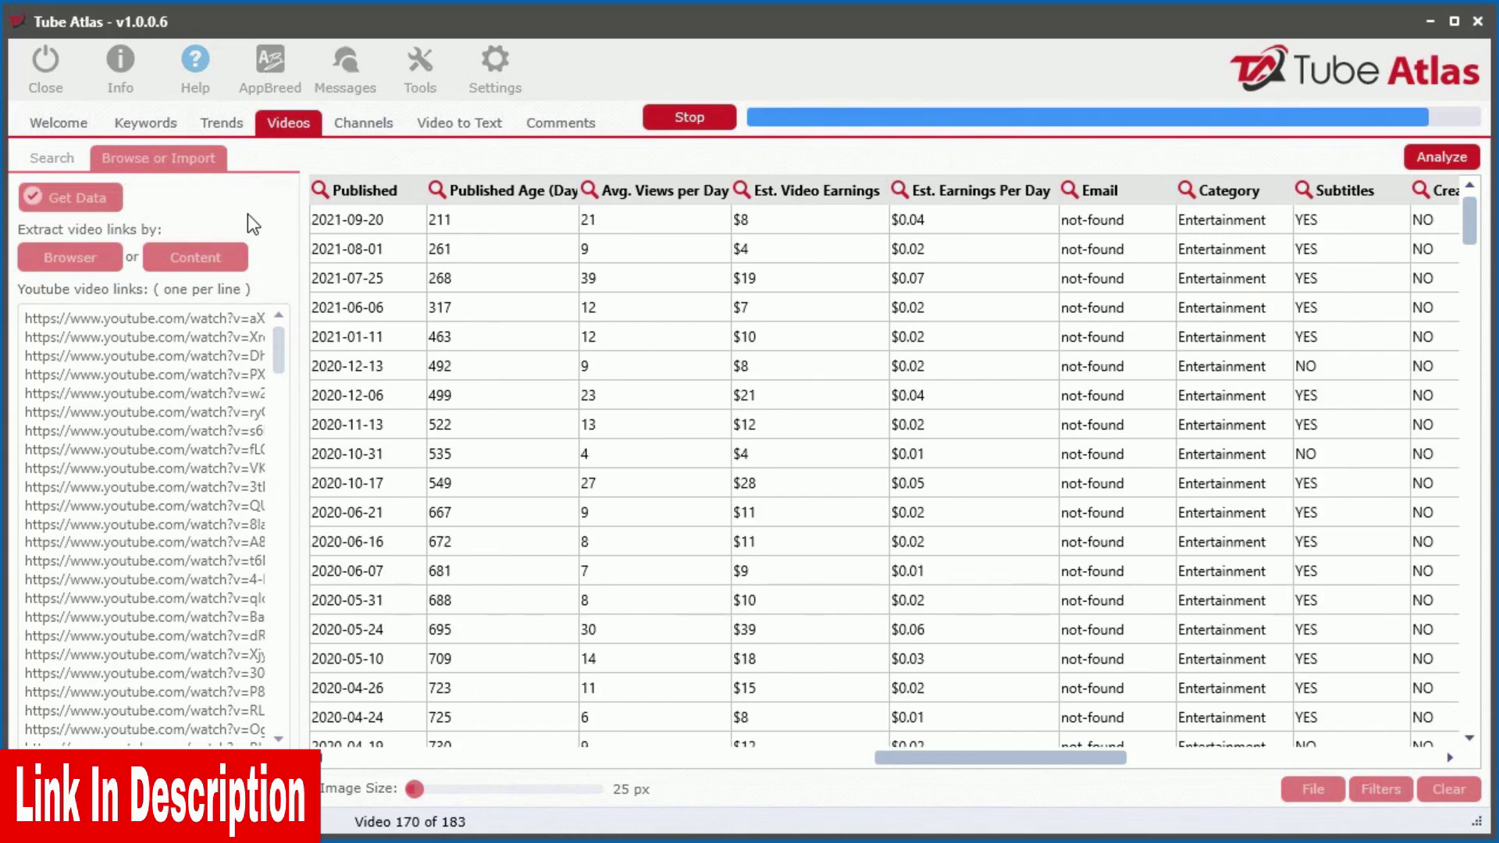
# Sort online marketing videos by earnings then email, and sort forging channels by found email
pyautogui.click(814, 191)
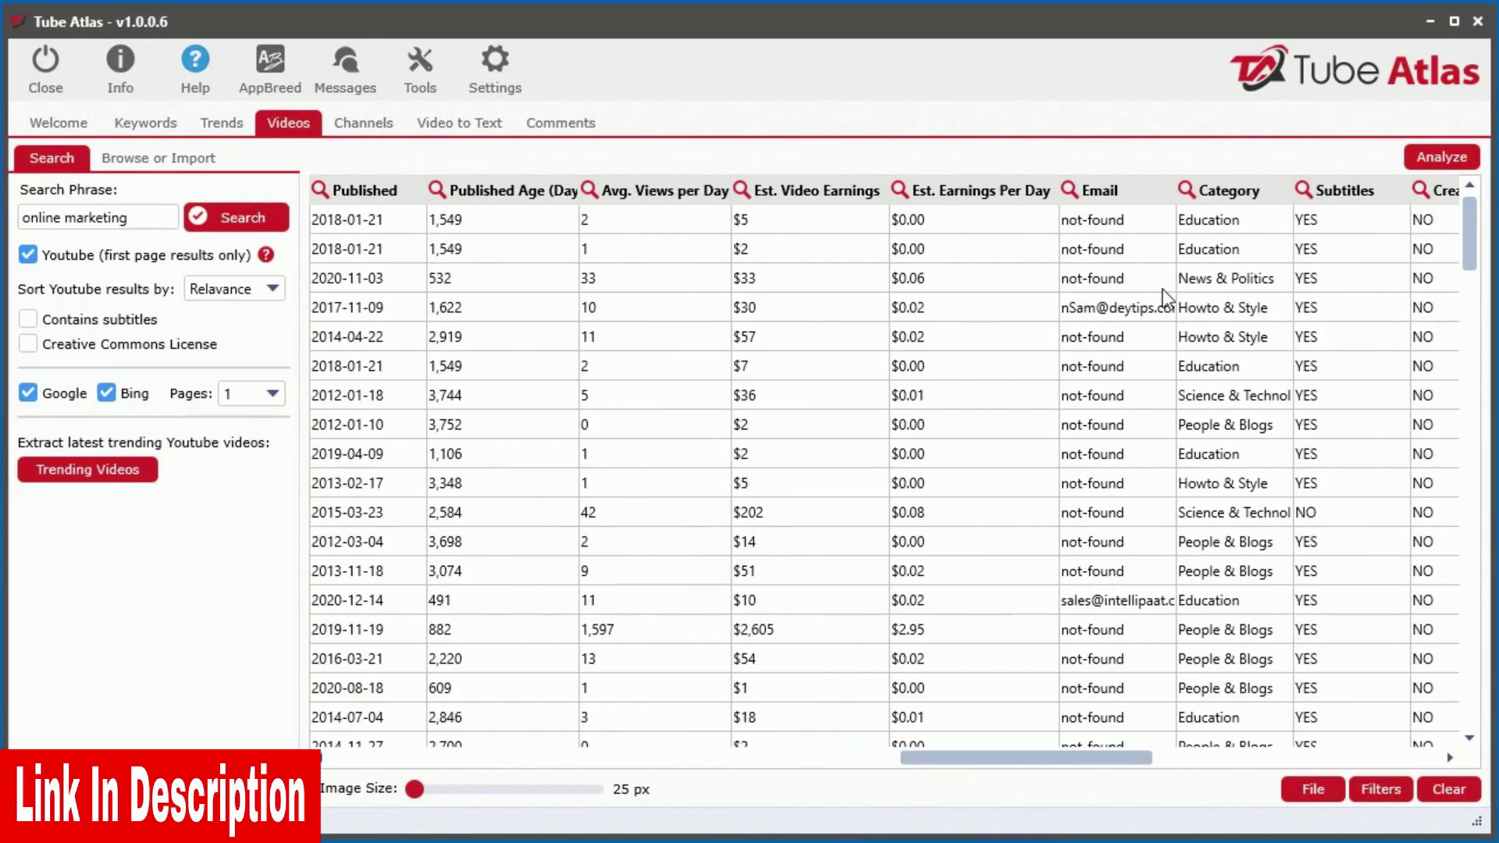
pyautogui.click(1122, 192)
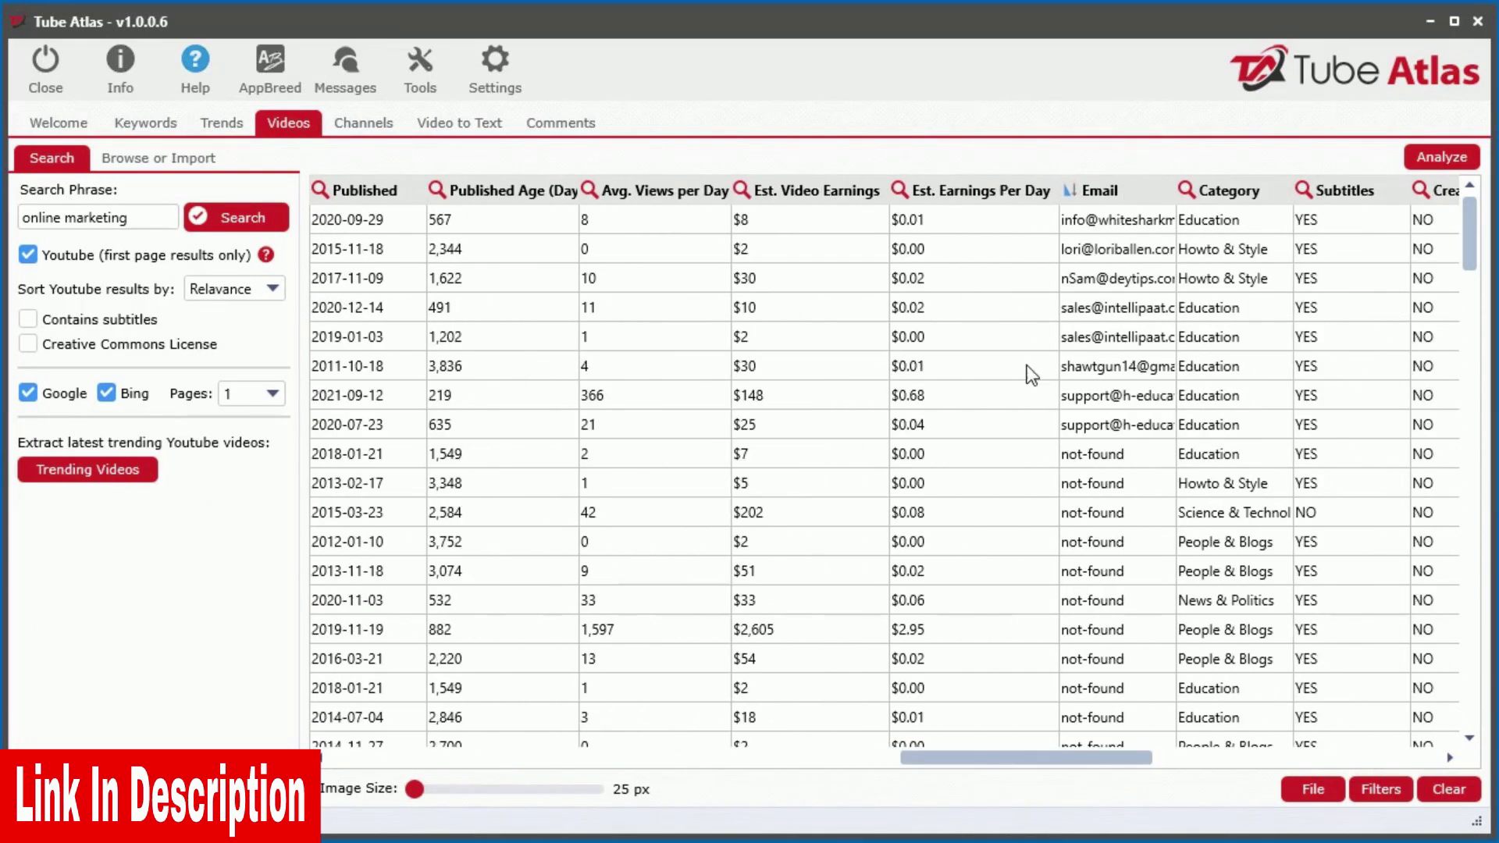
pyautogui.click(361, 122)
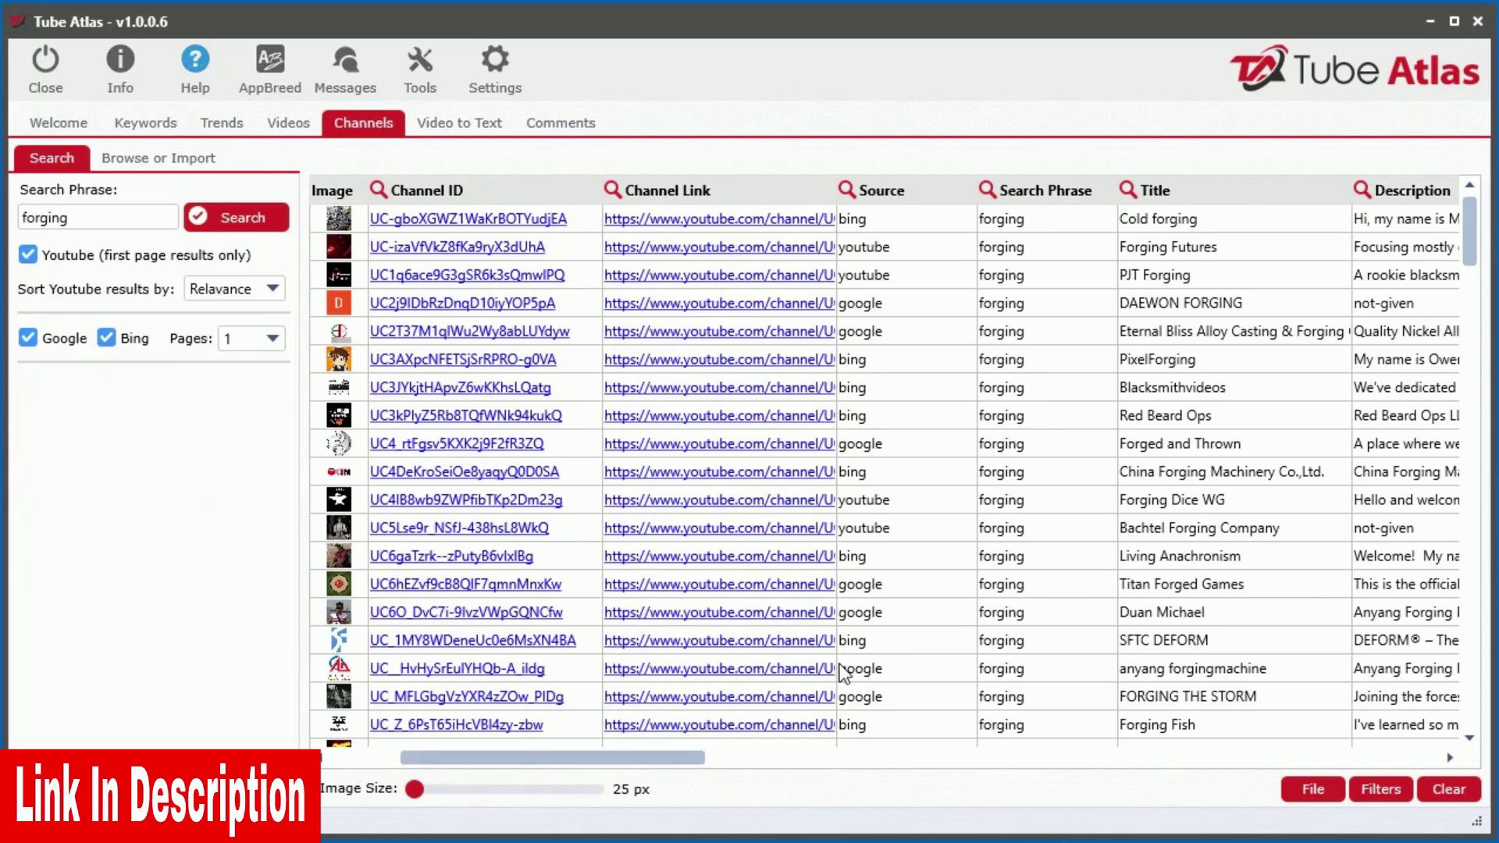
pyautogui.moveTo(684, 757); pyautogui.dragTo(977, 757)
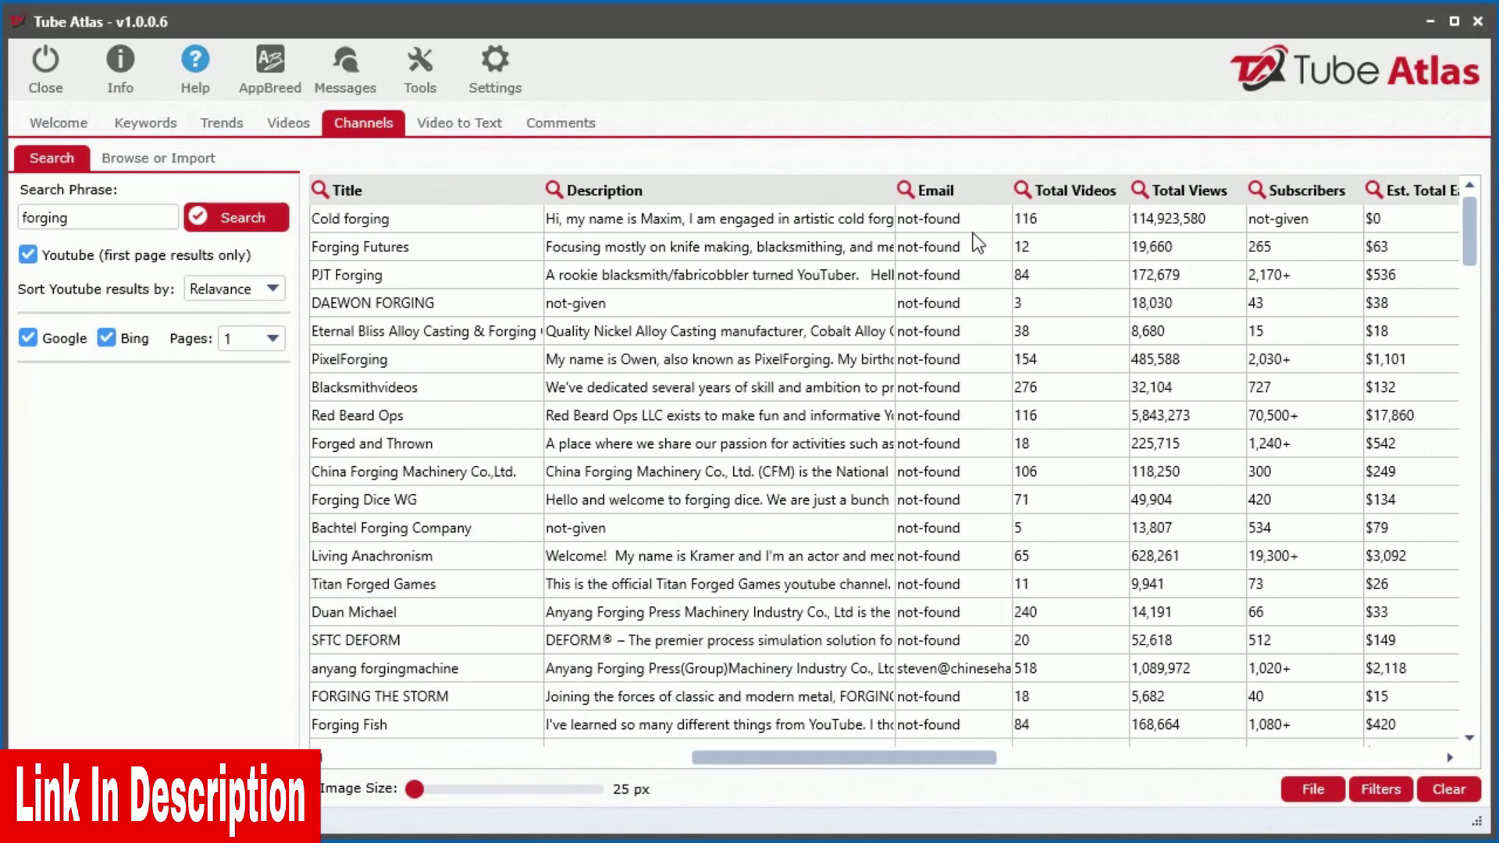
pyautogui.click(938, 191)
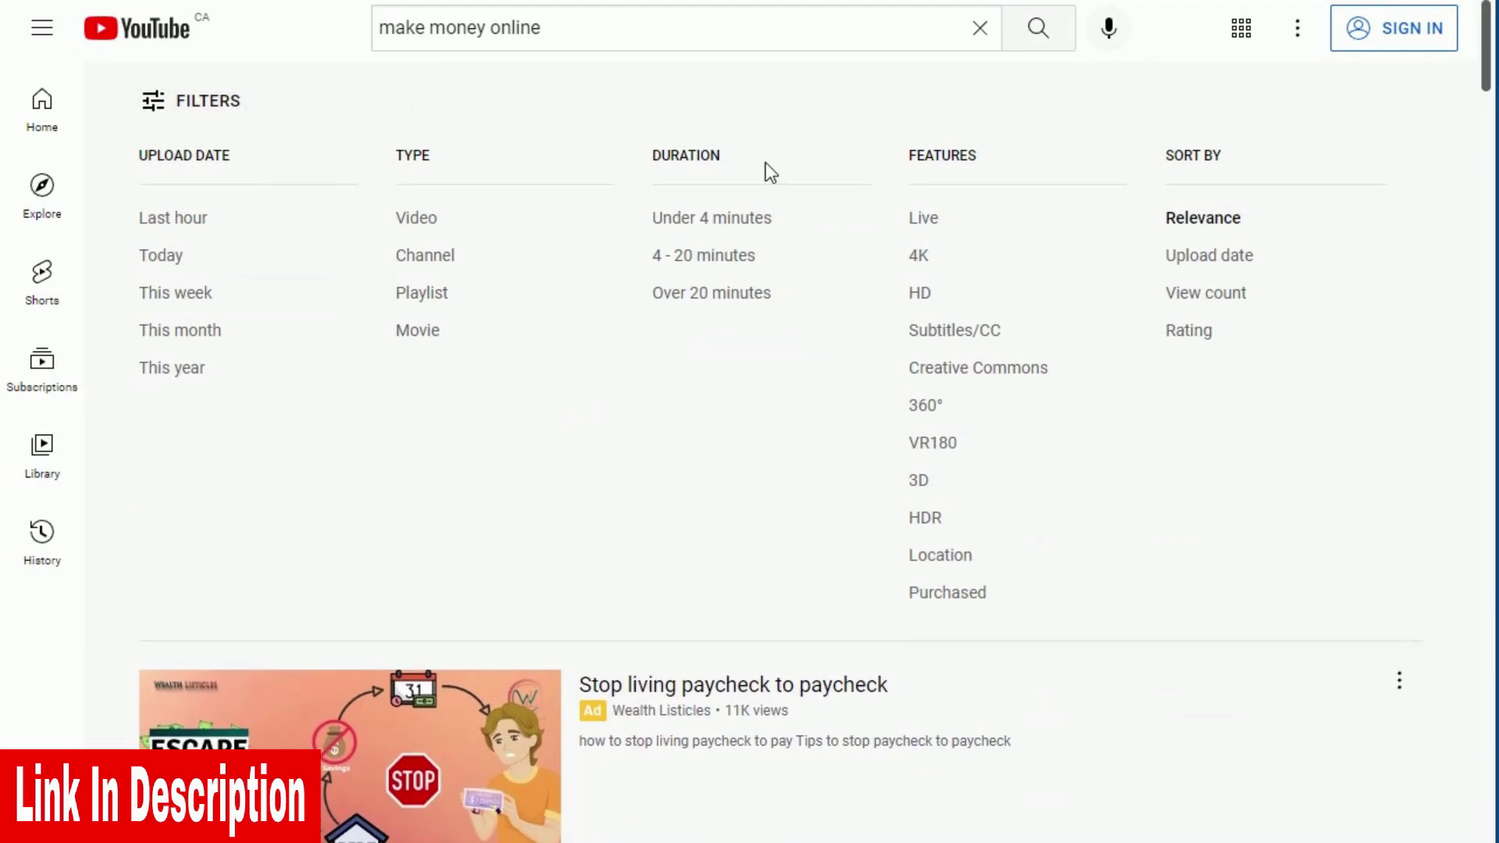
# Filter YouTube results to Creative Commons and highlight the help text on reuse-and-edit rights
pyautogui.click(930, 370)
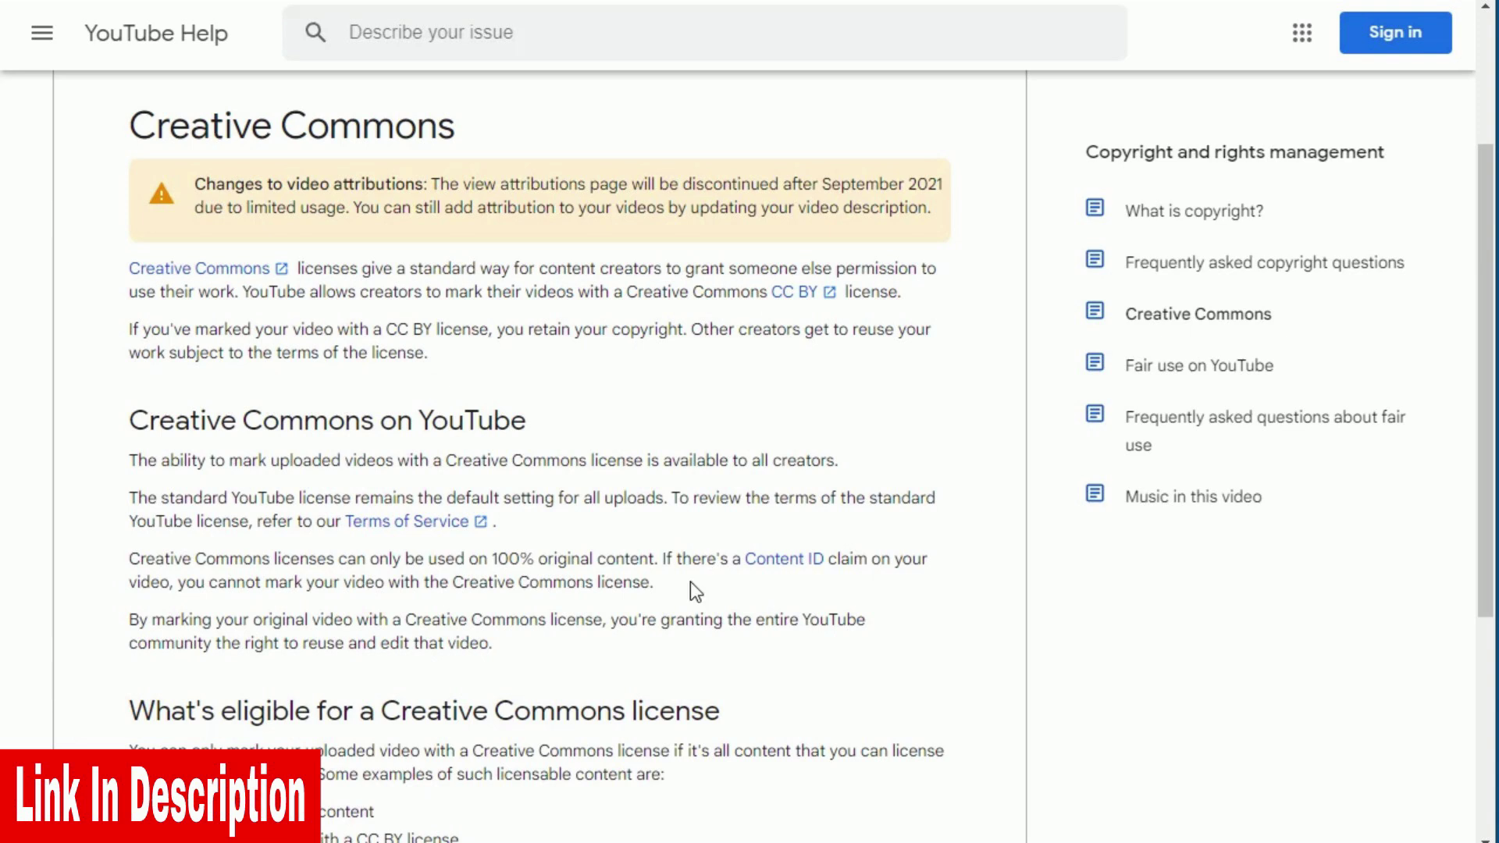
pyautogui.moveTo(612, 624); pyautogui.dragTo(622, 652)
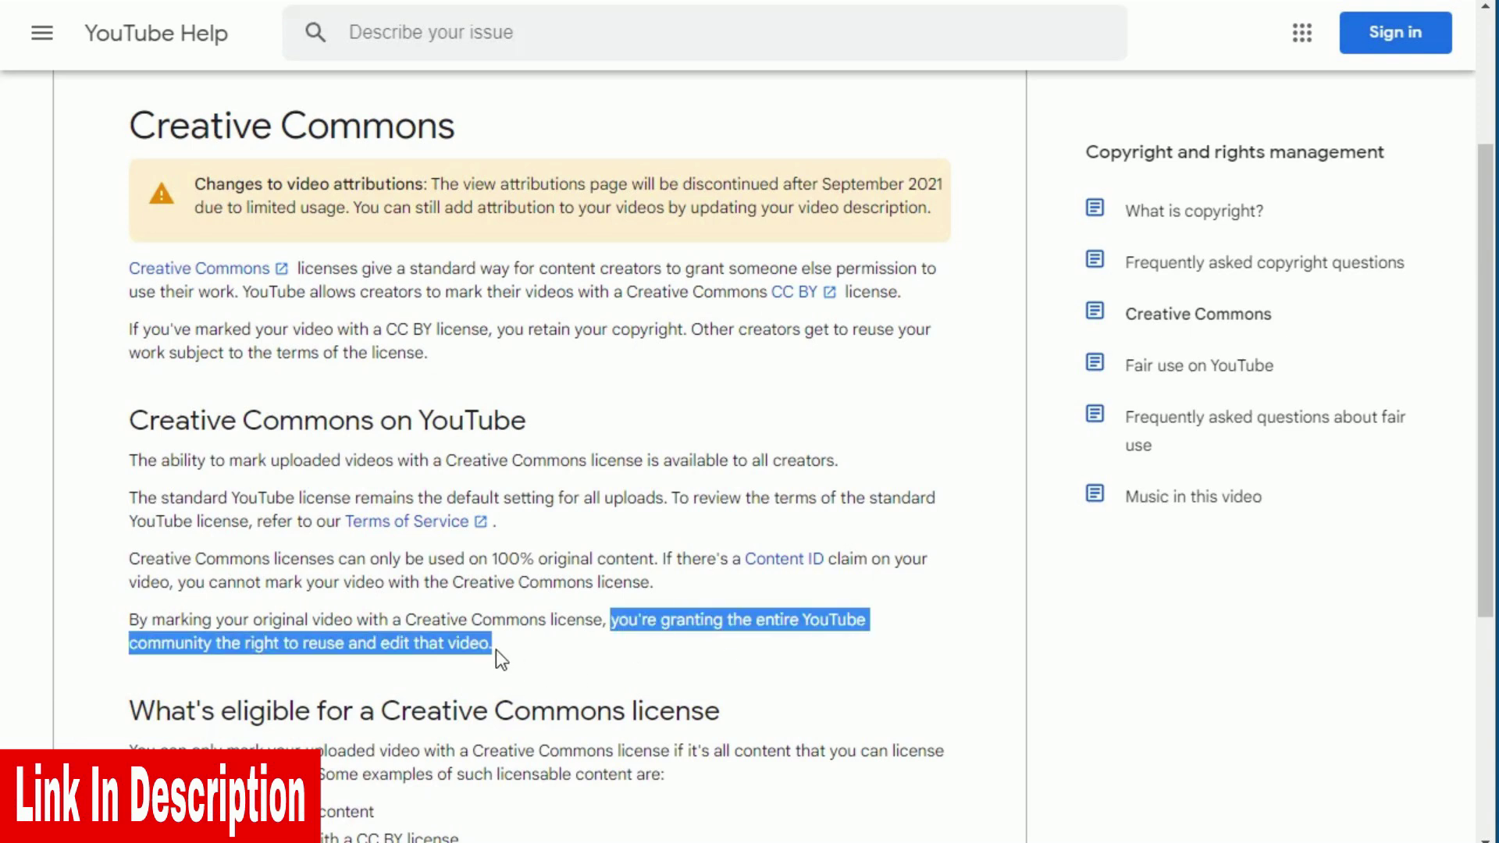
pyautogui.moveTo(498, 646); pyautogui.dragTo(316, 646)
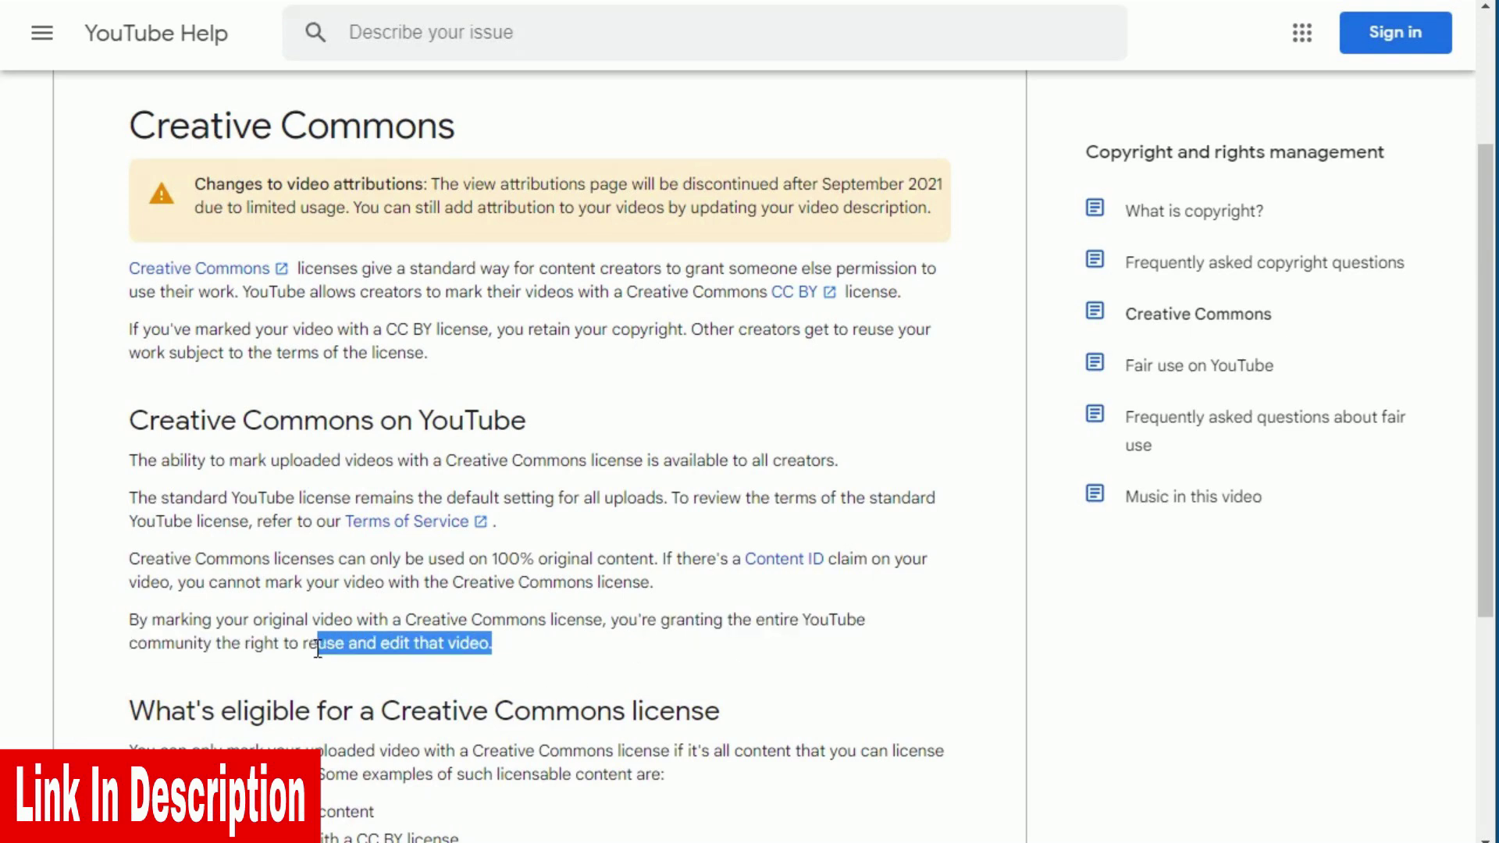
pyautogui.click(352, 710)
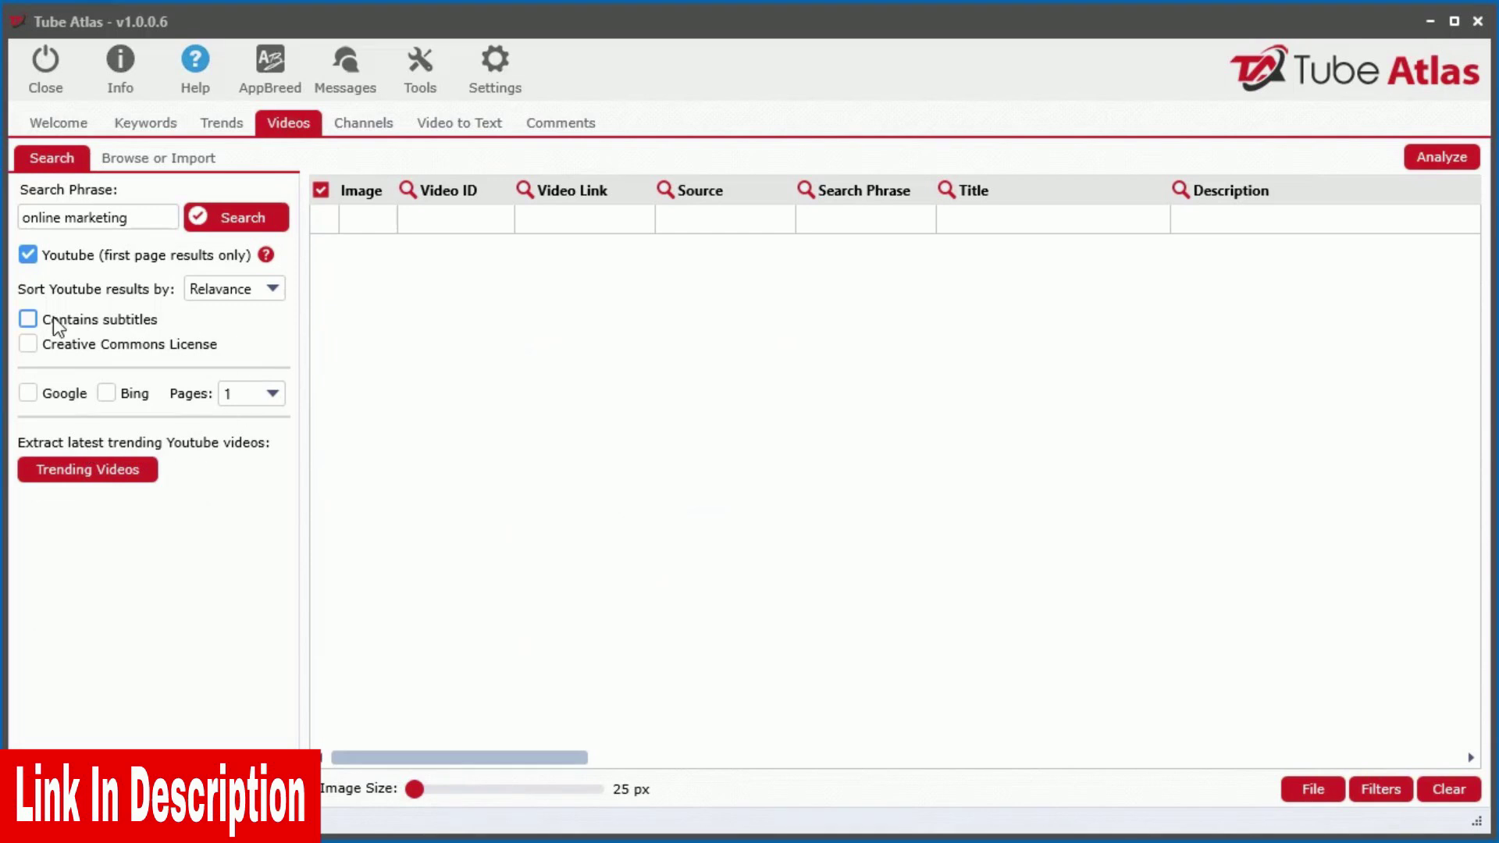
# Search 'online marketing' videos restricted to Creative Commons licences and tick the first result
pyautogui.click(30, 345)
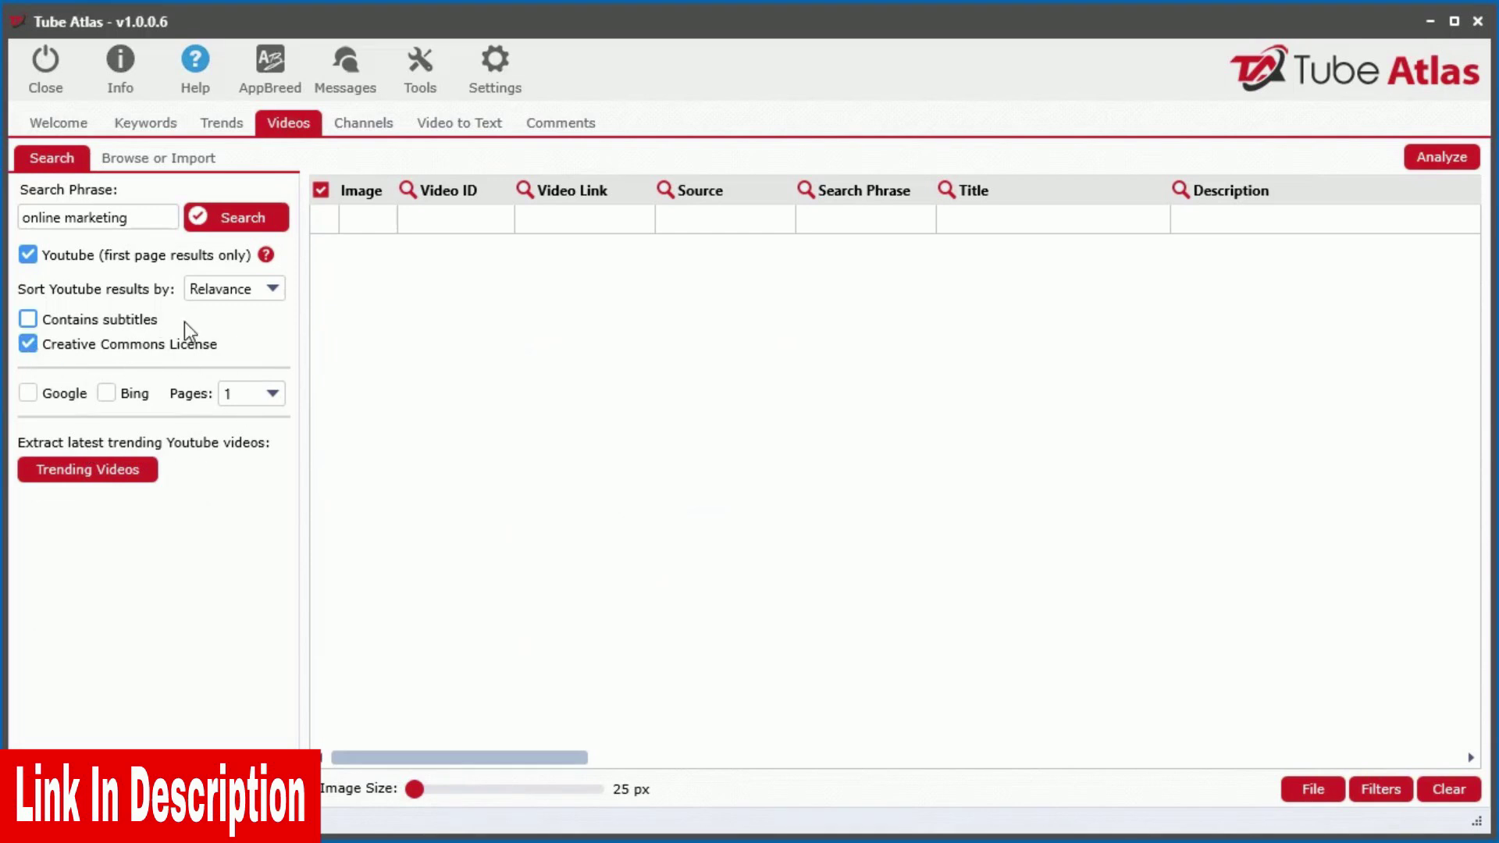
pyautogui.click(244, 217)
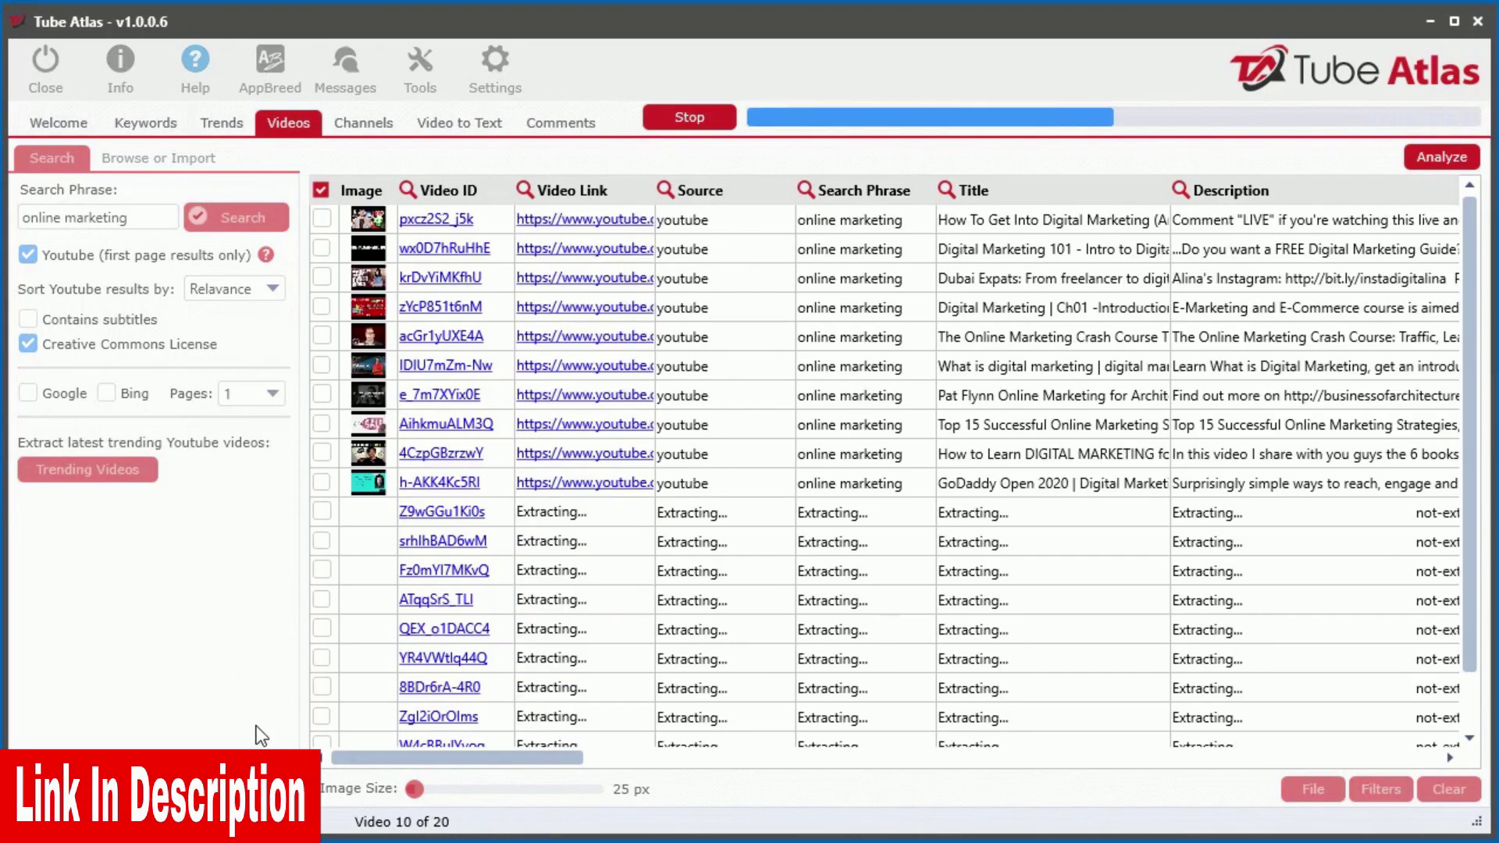
pyautogui.moveTo(371, 755); pyautogui.dragTo(1070, 770)
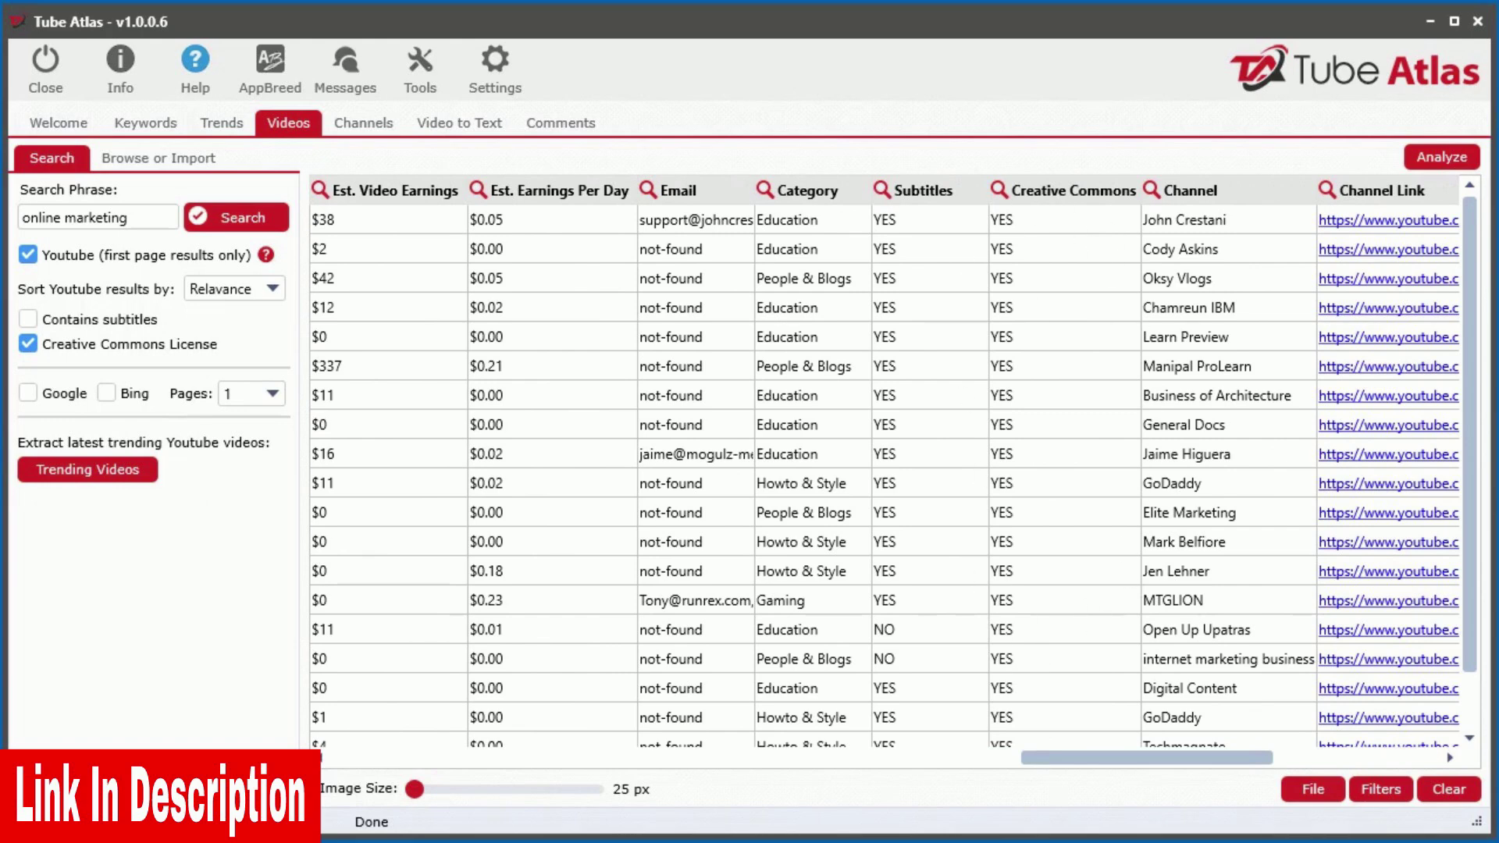
pyautogui.moveTo(1070, 757); pyautogui.dragTo(457, 758)
pyautogui.click(321, 220)
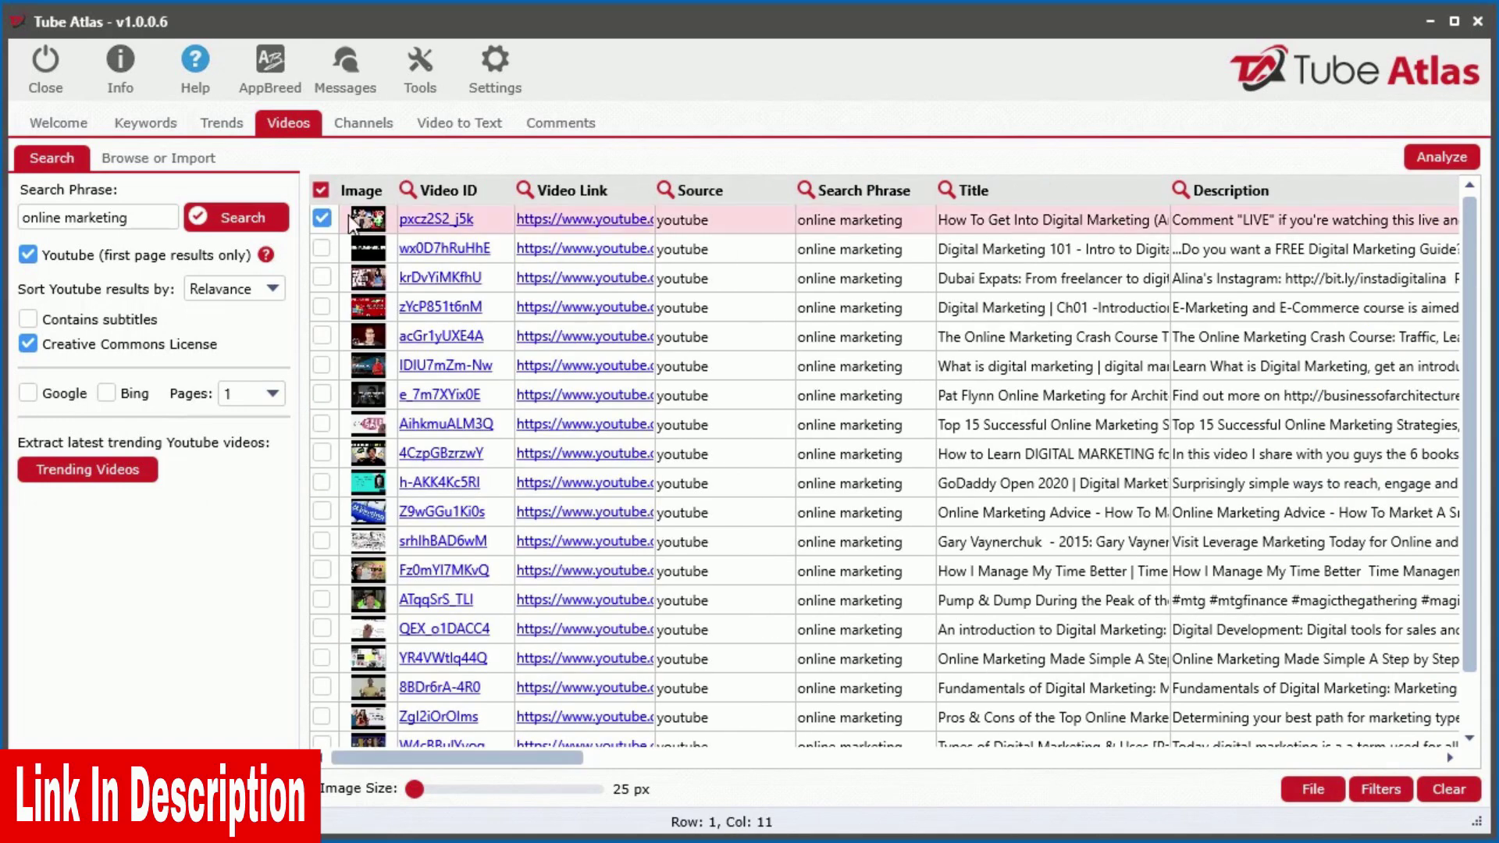
# Convert the ticked video to text via the Videos tool and auto-punctuate the transcript
pyautogui.rightClick(782, 261)
pyautogui.moveTo(853, 268)
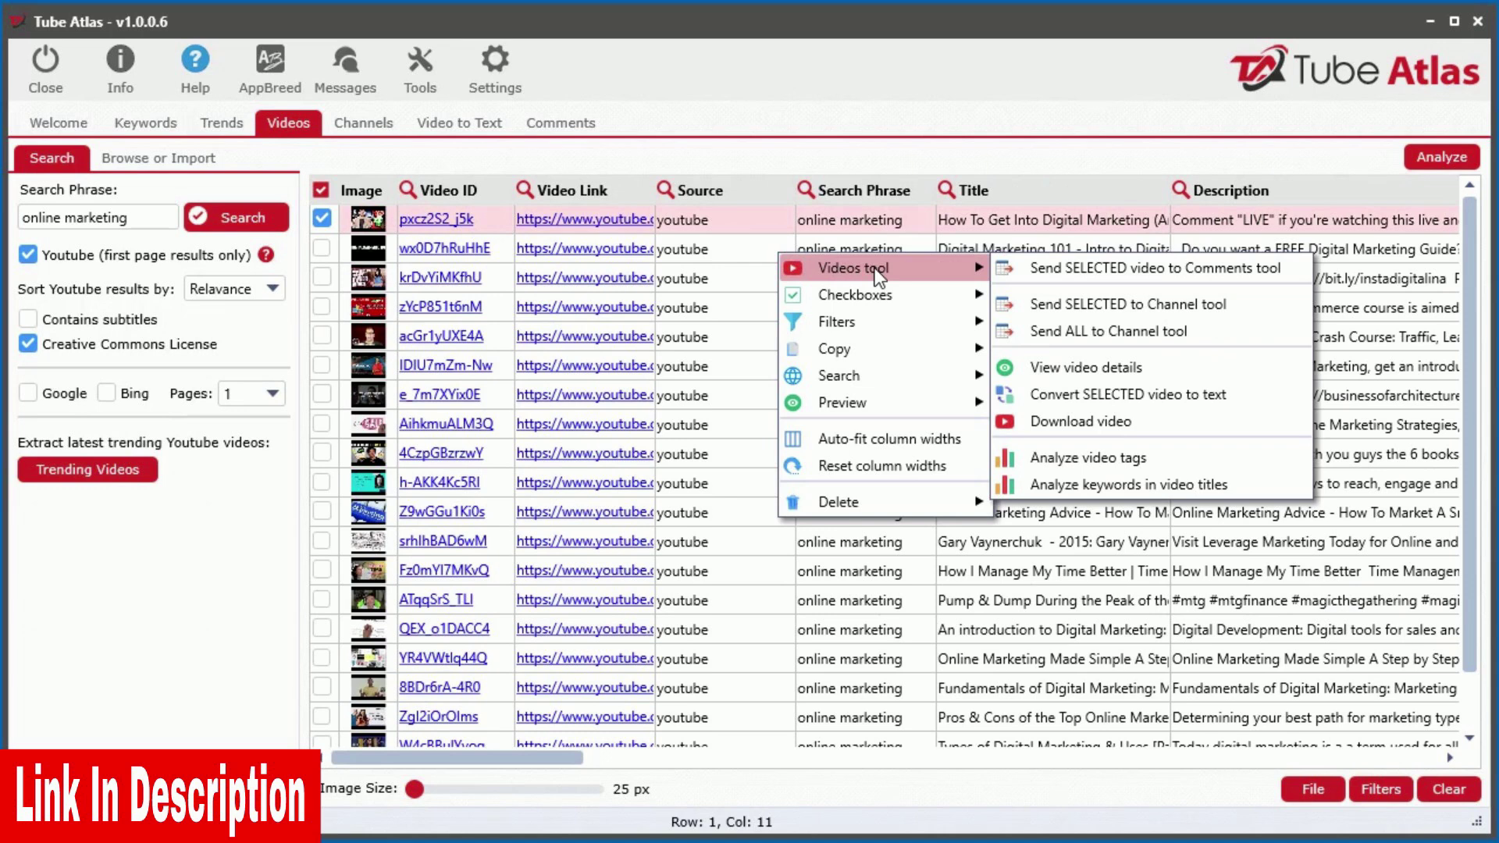
pyautogui.click(1139, 394)
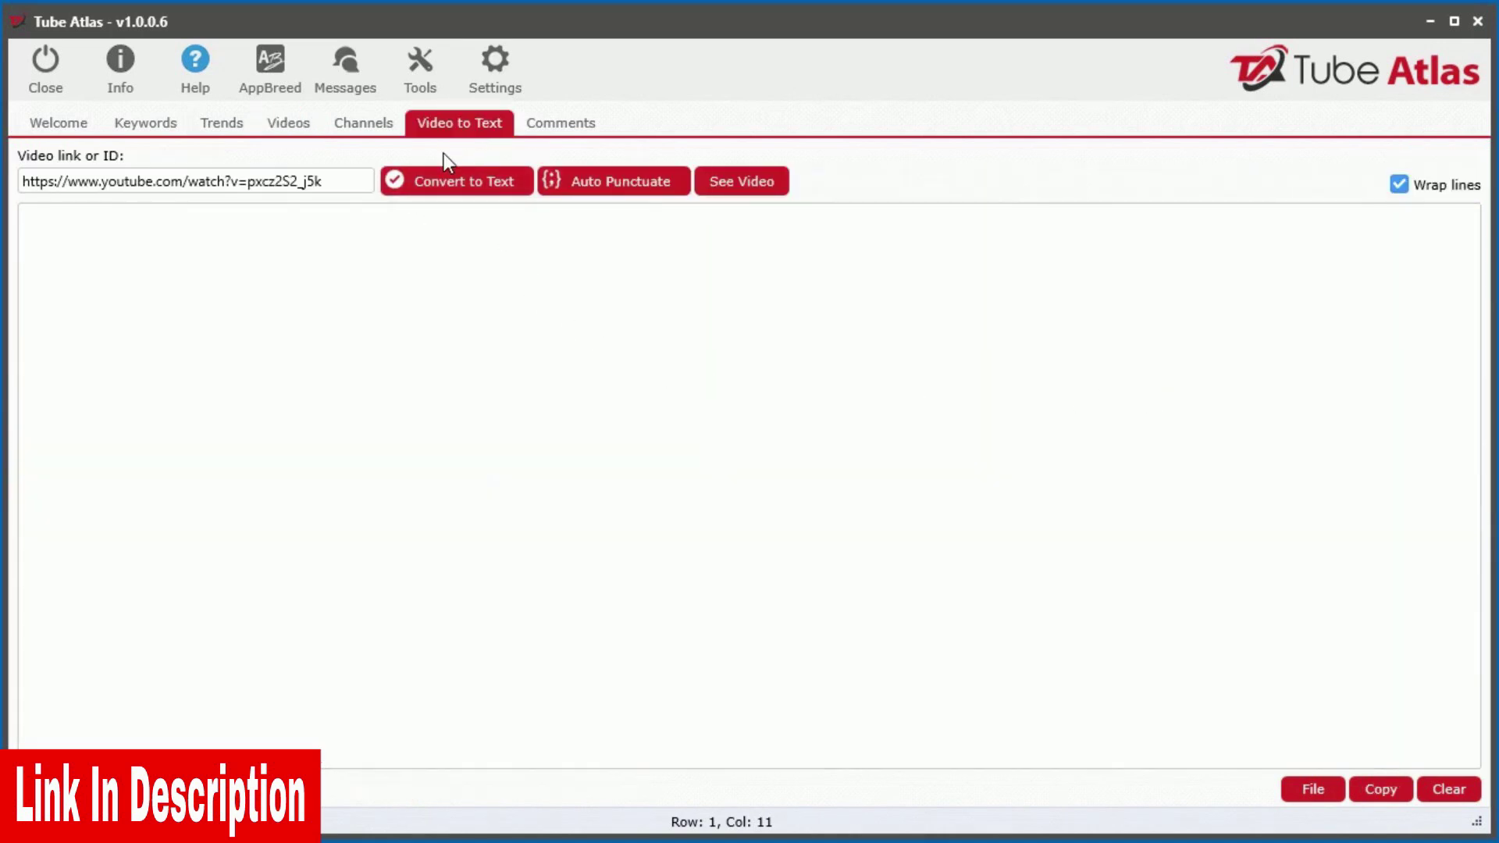
pyautogui.click(475, 186)
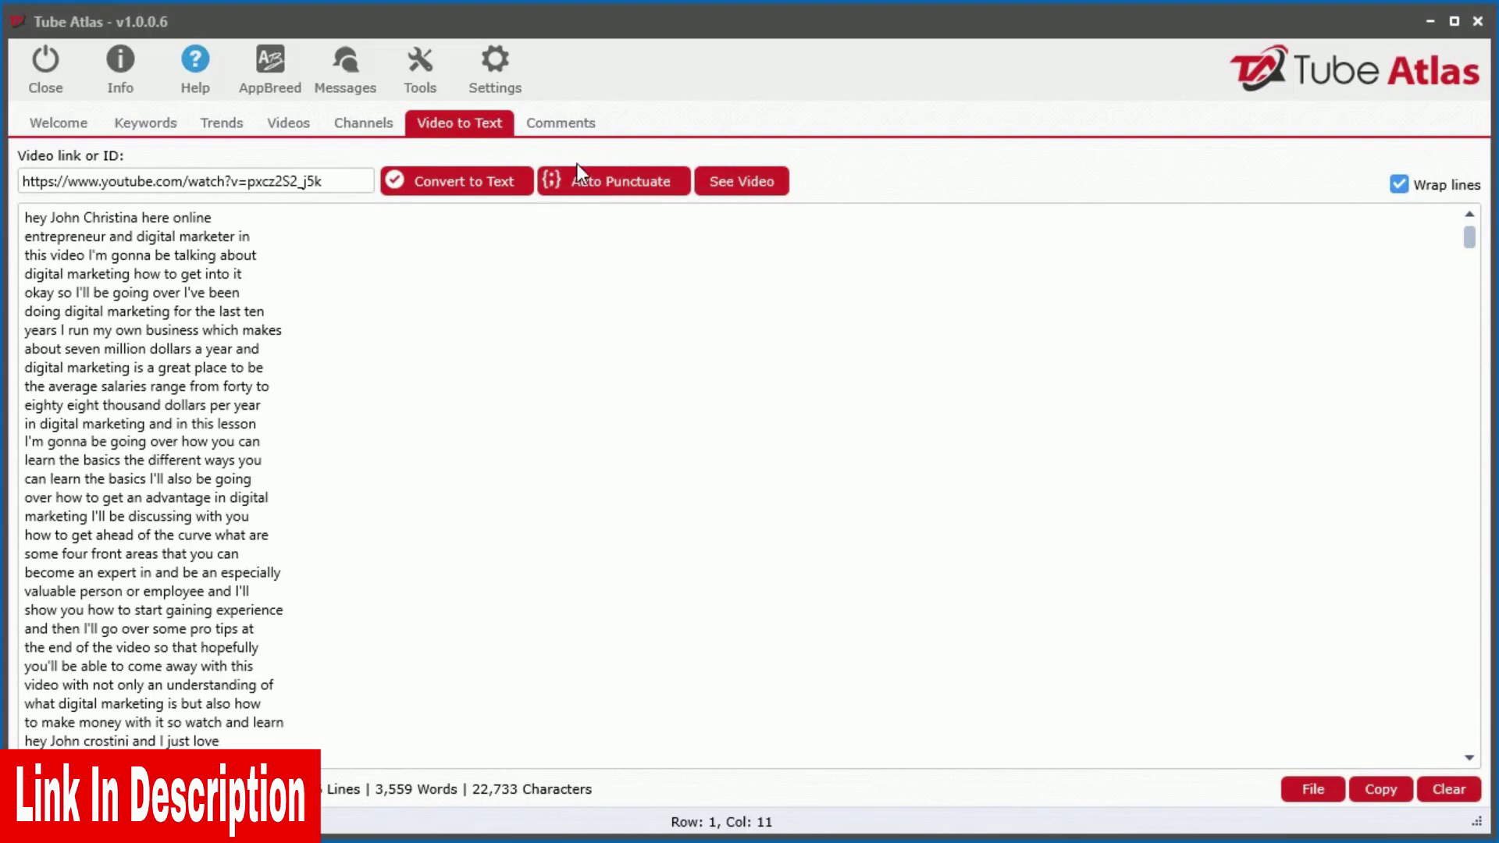
pyautogui.click(607, 187)
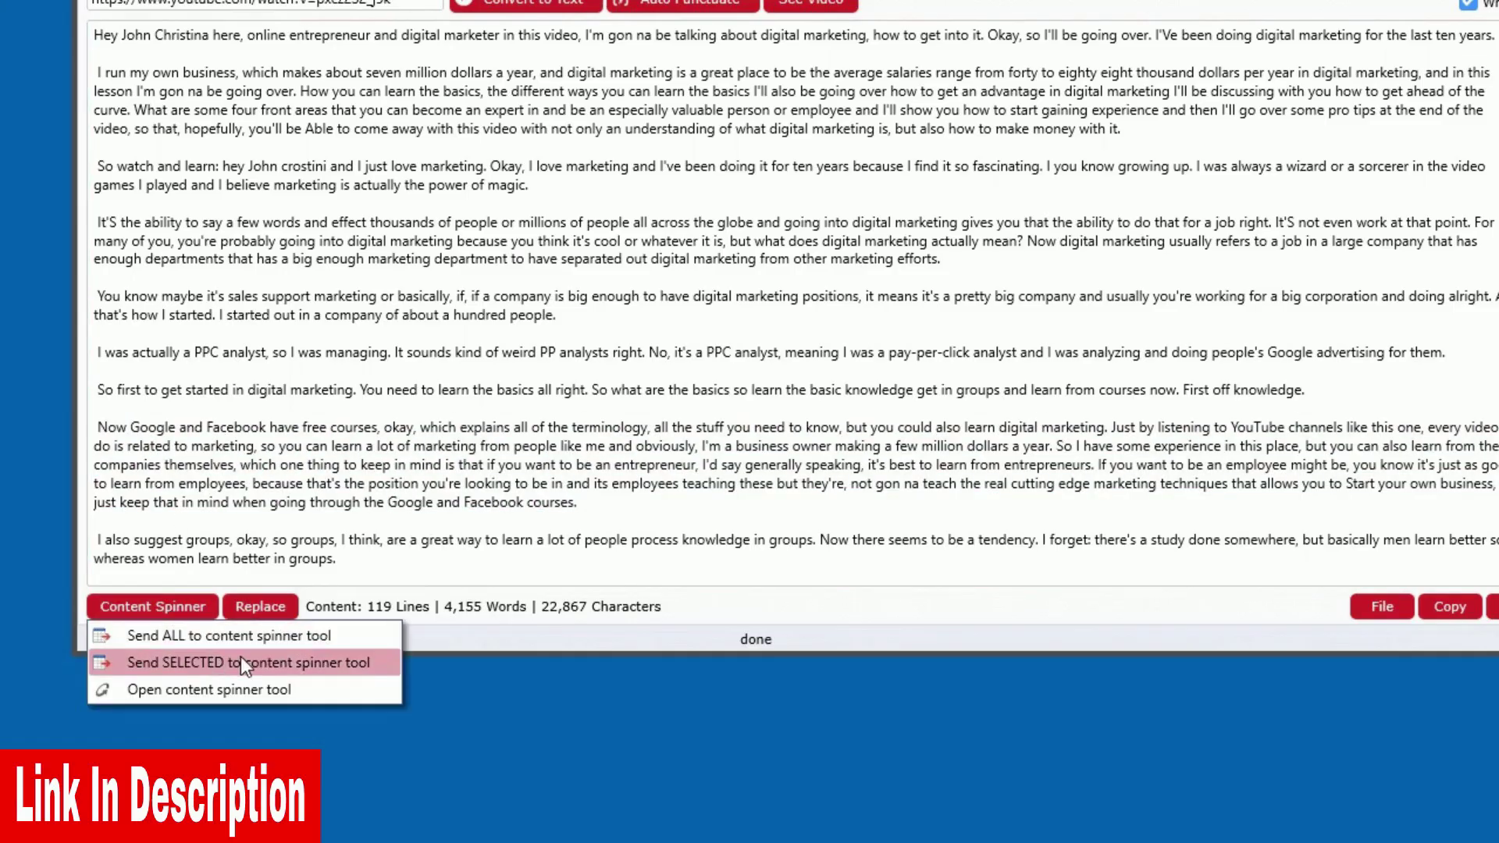
# Spin the highlighted paragraph through chained translations and hide the browser pane
pyautogui.click(238, 663)
pyautogui.click(676, 82)
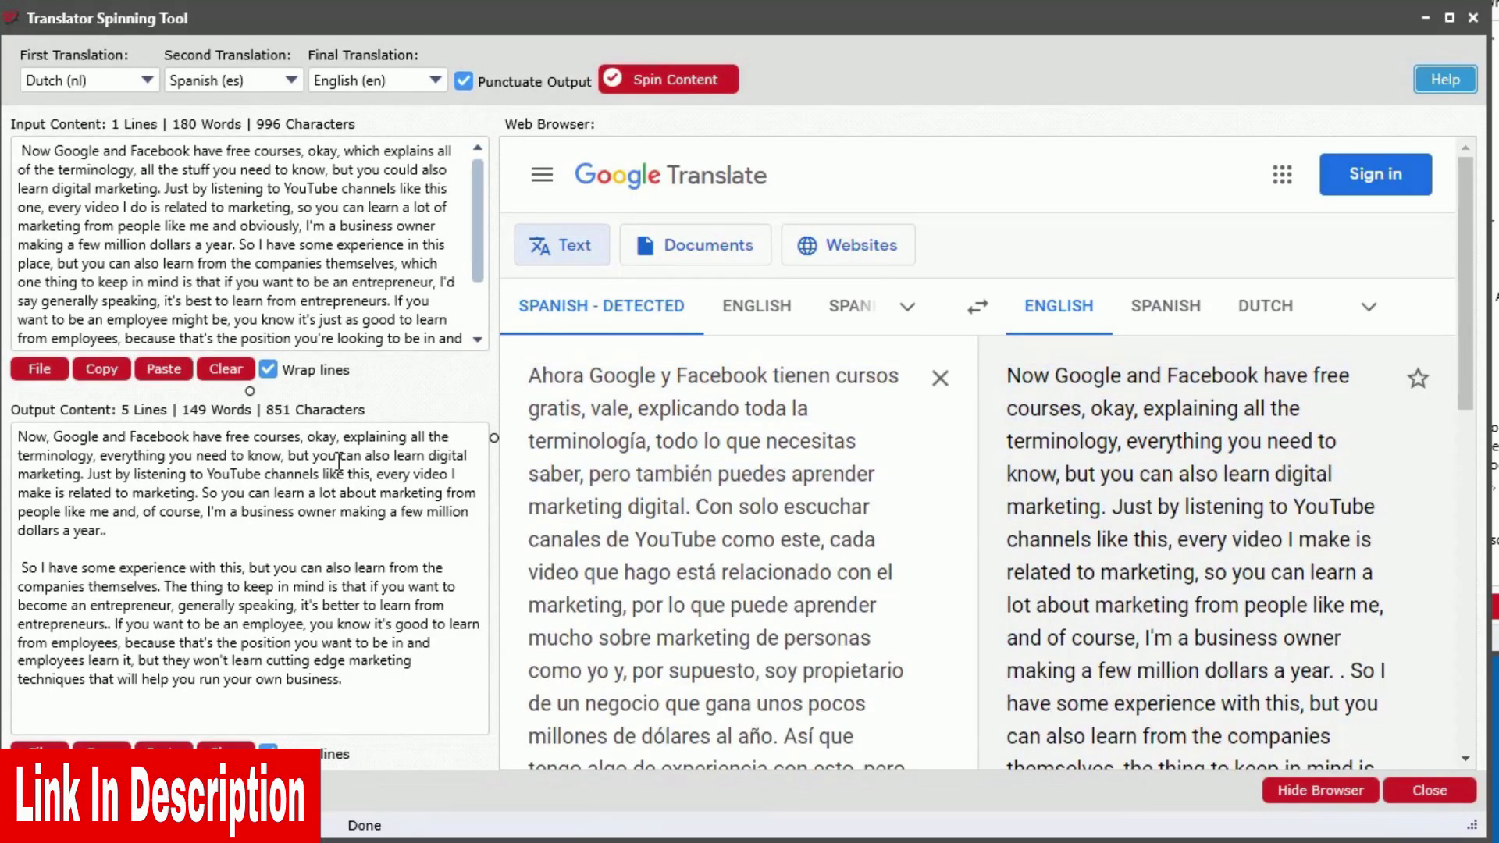
pyautogui.click(1320, 790)
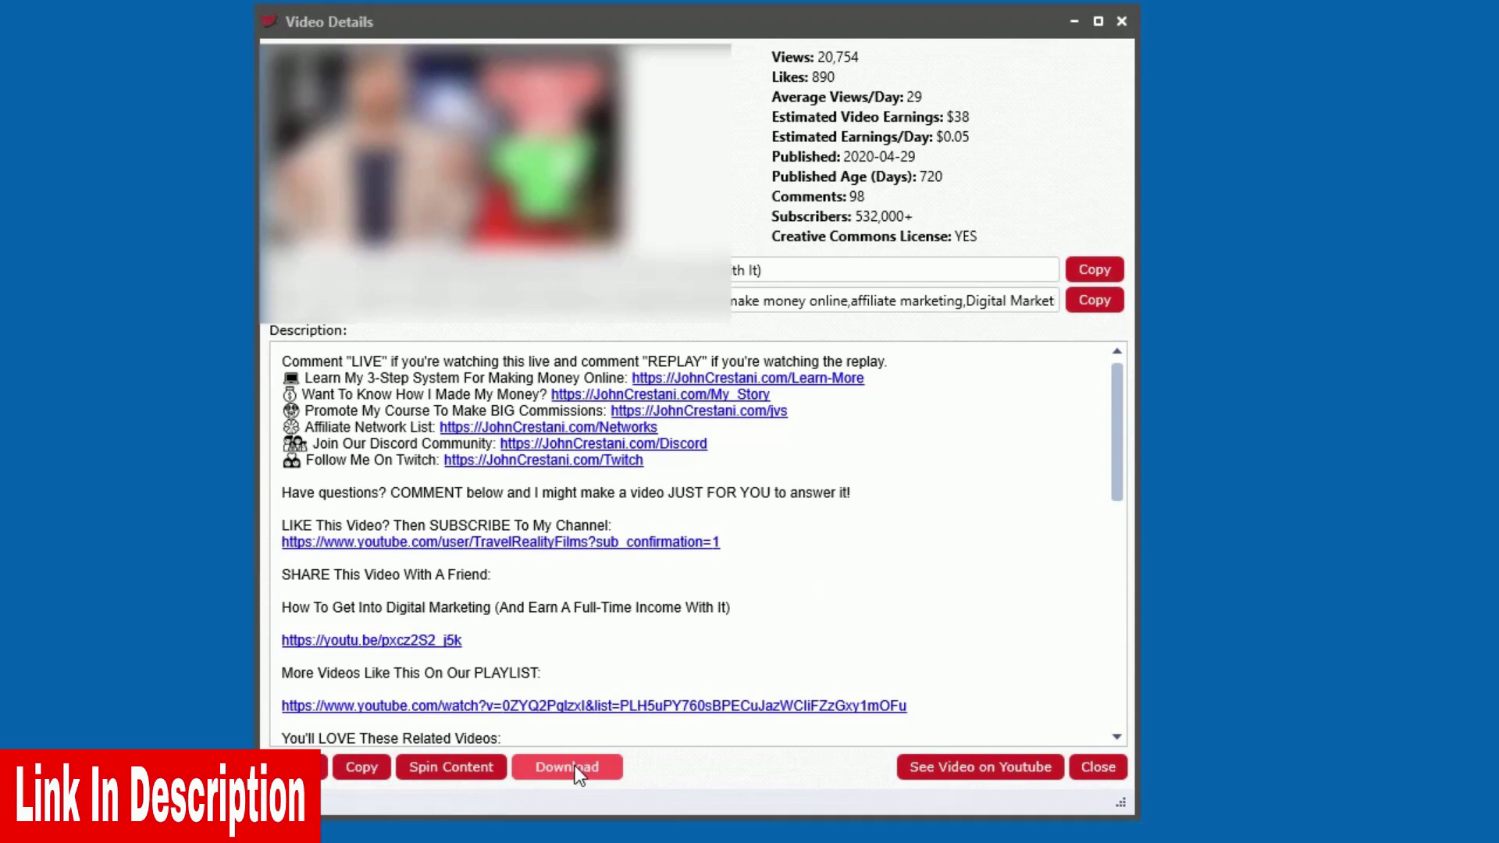
# Save the video's thumbnail image, replacing the existing file
pyautogui.click(585, 770)
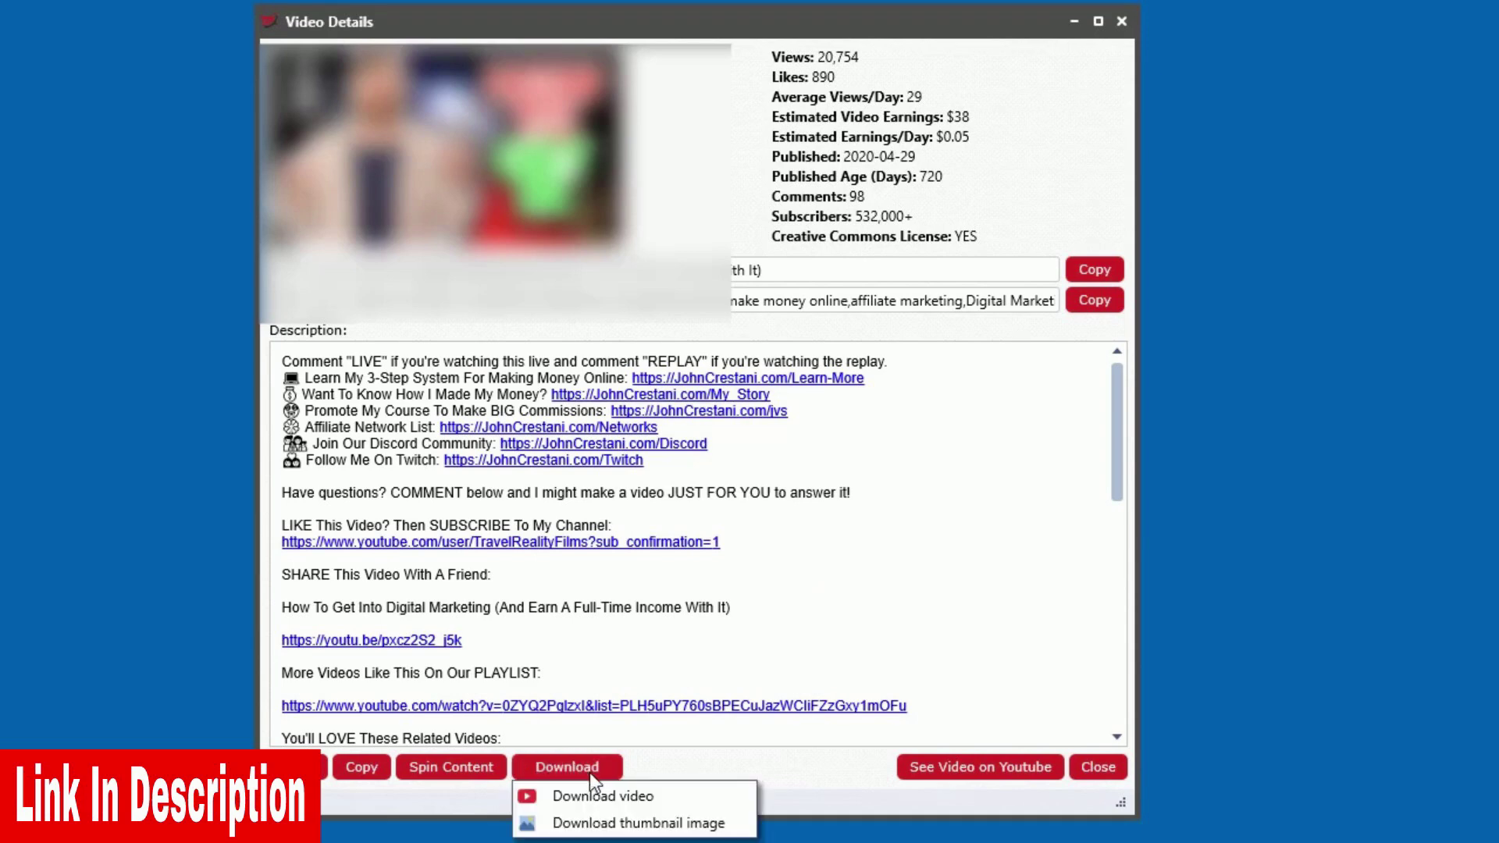
pyautogui.click(643, 824)
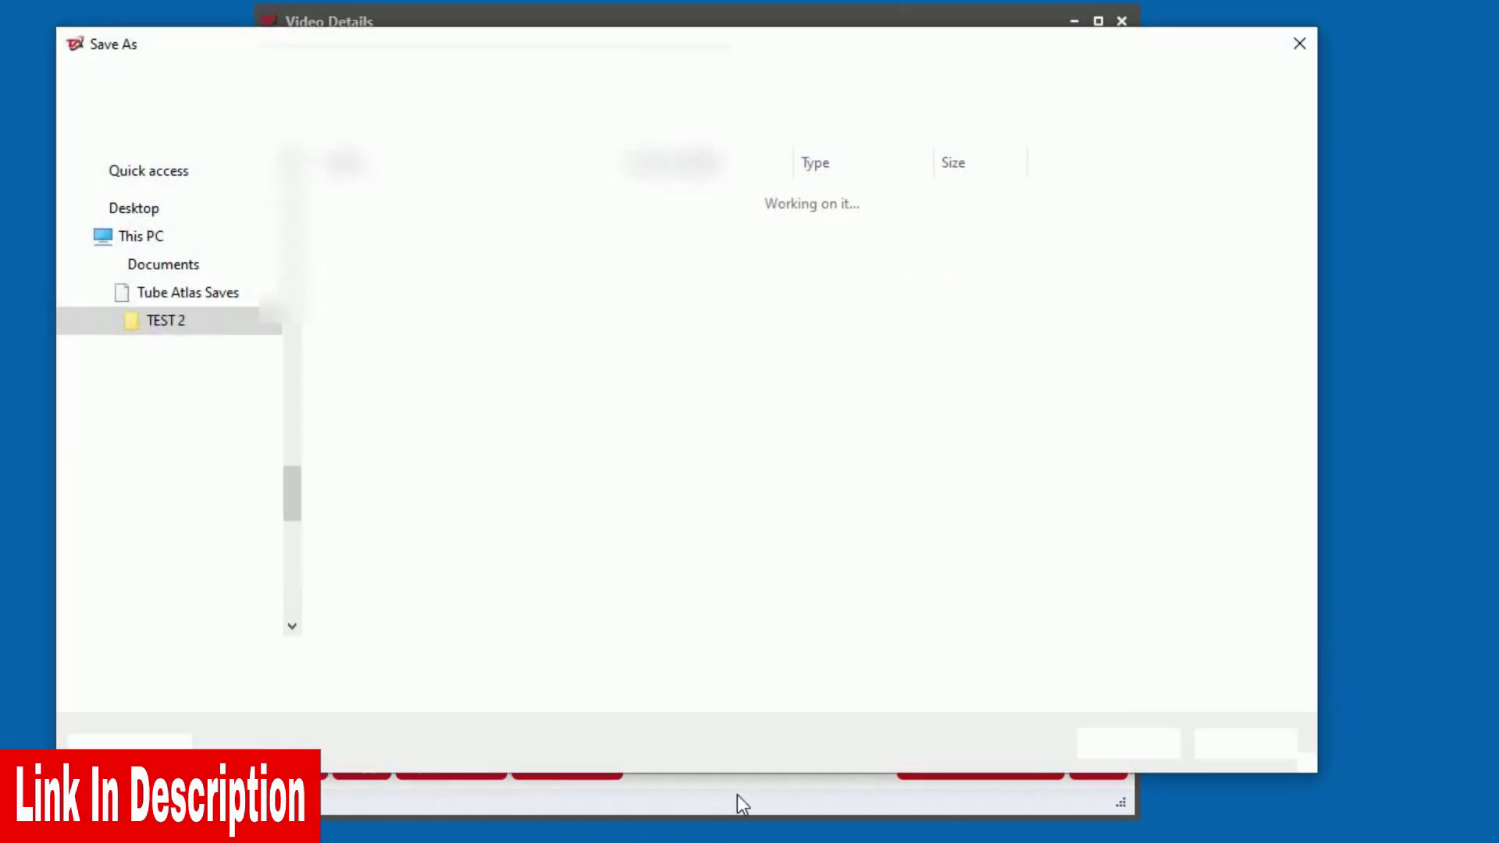
pyautogui.click(1097, 746)
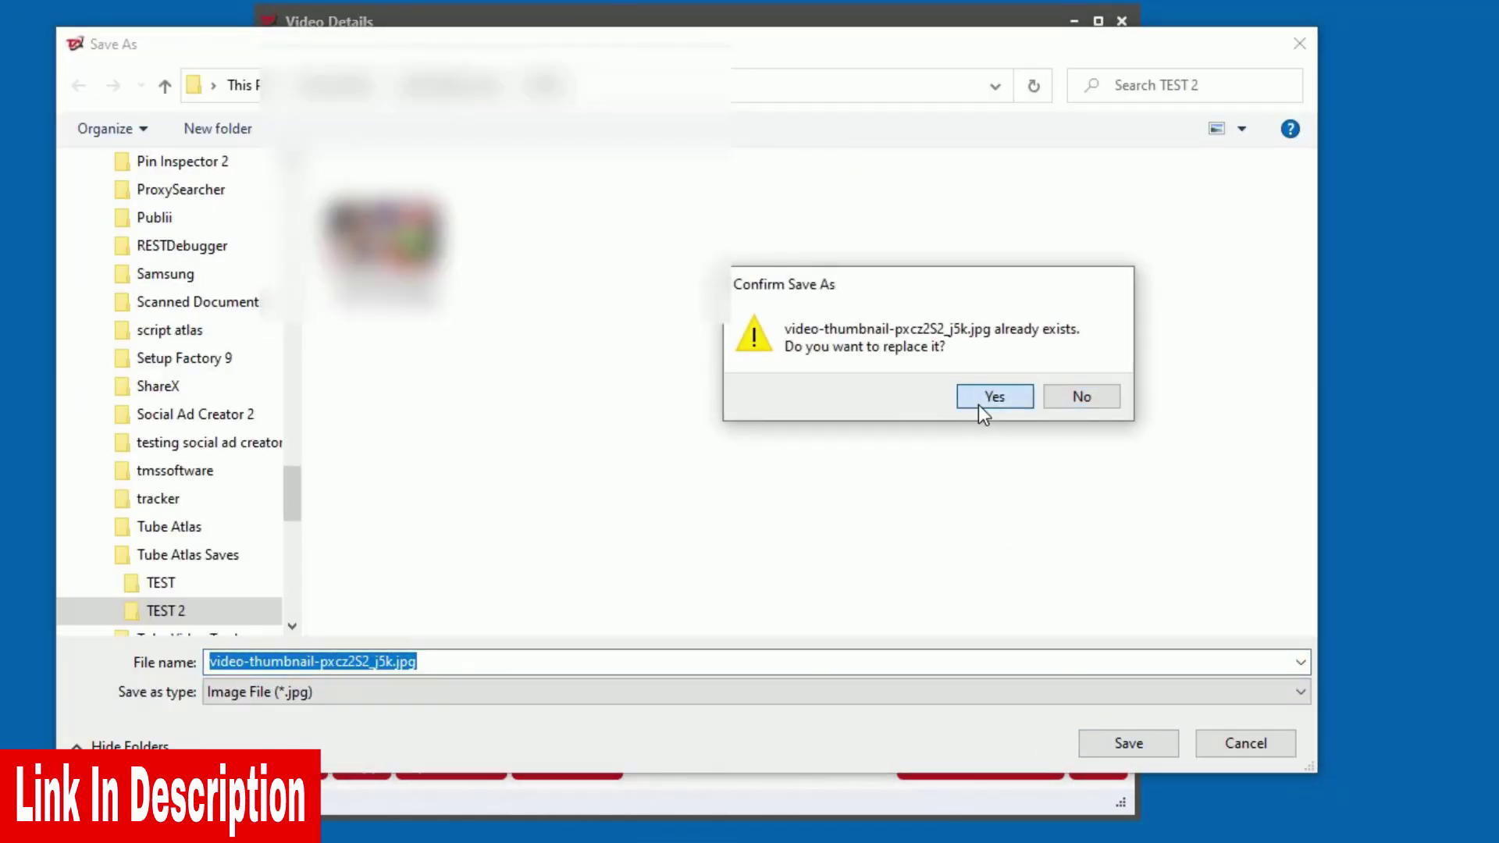
pyautogui.click(977, 404)
# Fetch the full list of downloadable video formats and widen the Type column
pyautogui.click(589, 759)
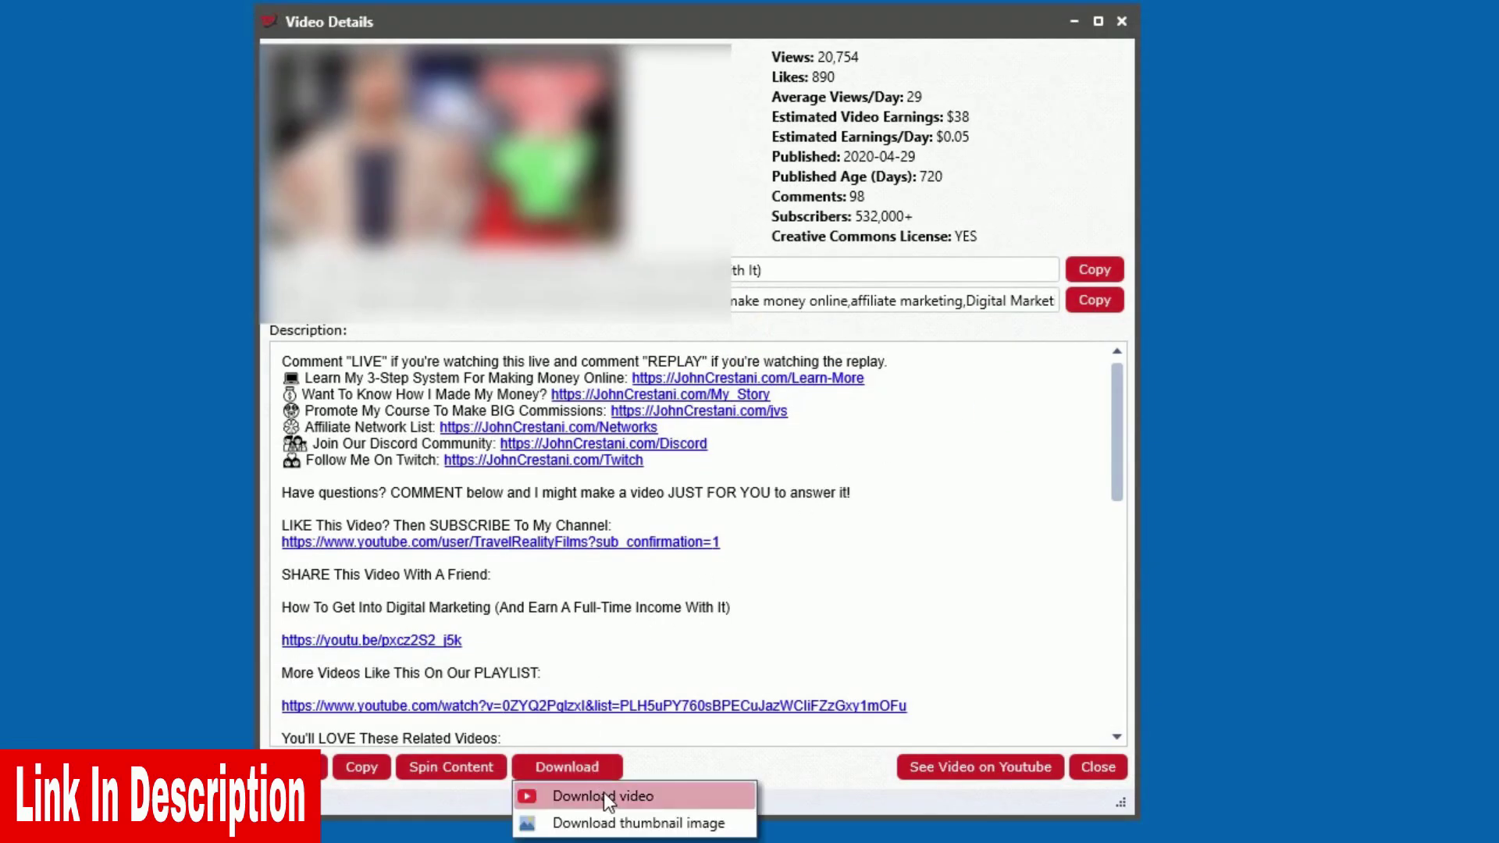
pyautogui.click(605, 794)
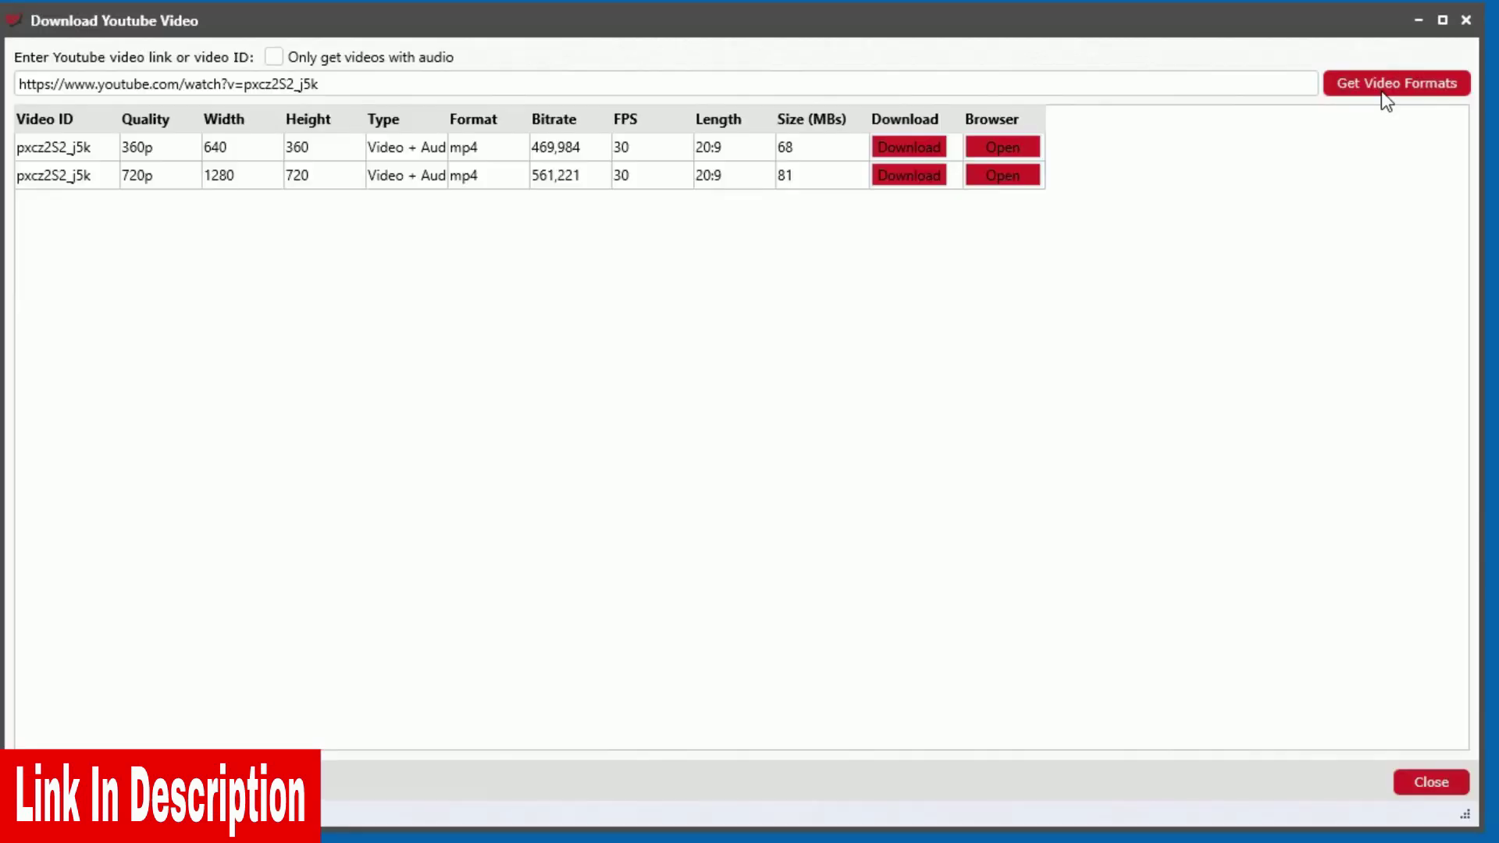
pyautogui.click(1380, 90)
pyautogui.moveTo(444, 119); pyautogui.dragTo(519, 119)
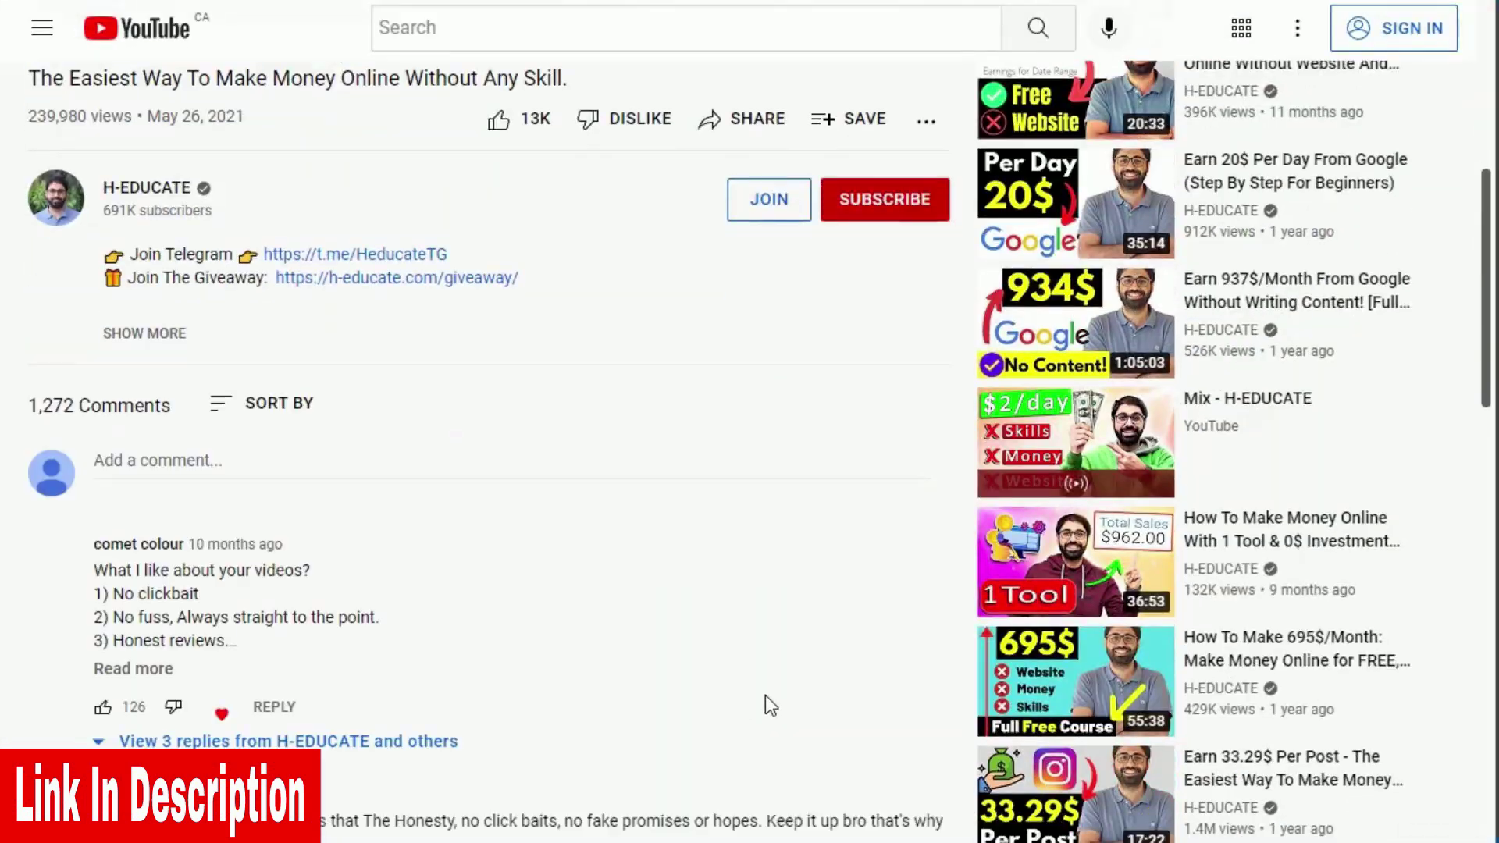
pyautogui.scroll(-5, 765, 703)
pyautogui.scroll(-4, 765, 702)
pyautogui.scroll(-4, 765, 703)
pyautogui.scroll(11, 741, 688)
pyautogui.scroll(2, 739, 688)
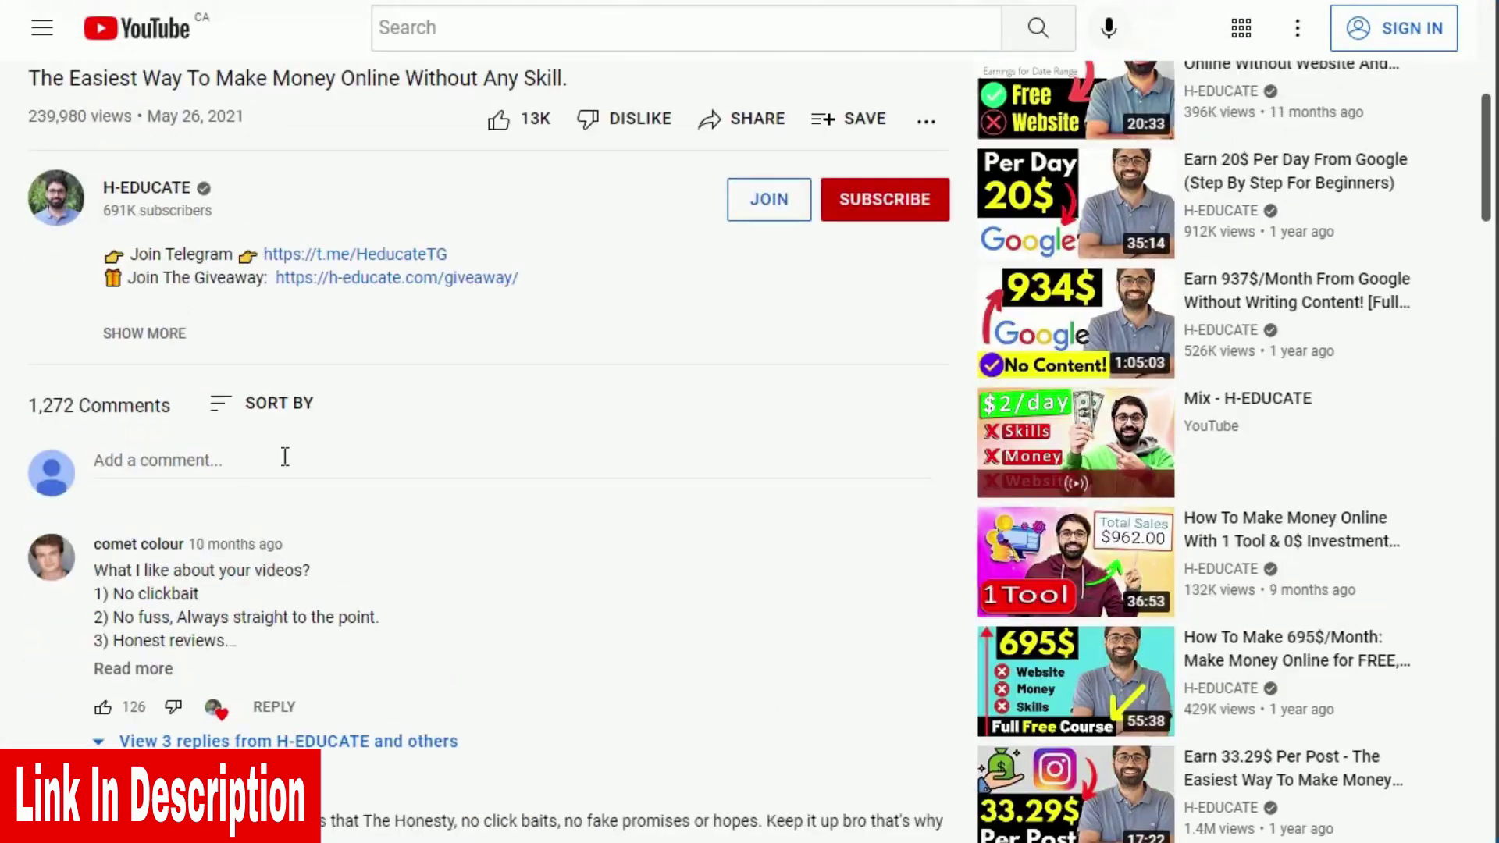
pyautogui.scroll(-4, 635, 587)
pyautogui.scroll(-6, 636, 587)
pyautogui.scroll(-7, 650, 605)
pyautogui.scroll(-4, 662, 636)
pyautogui.scroll(-5, 624, 674)
pyautogui.scroll(-5, 626, 682)
pyautogui.scroll(-5, 626, 685)
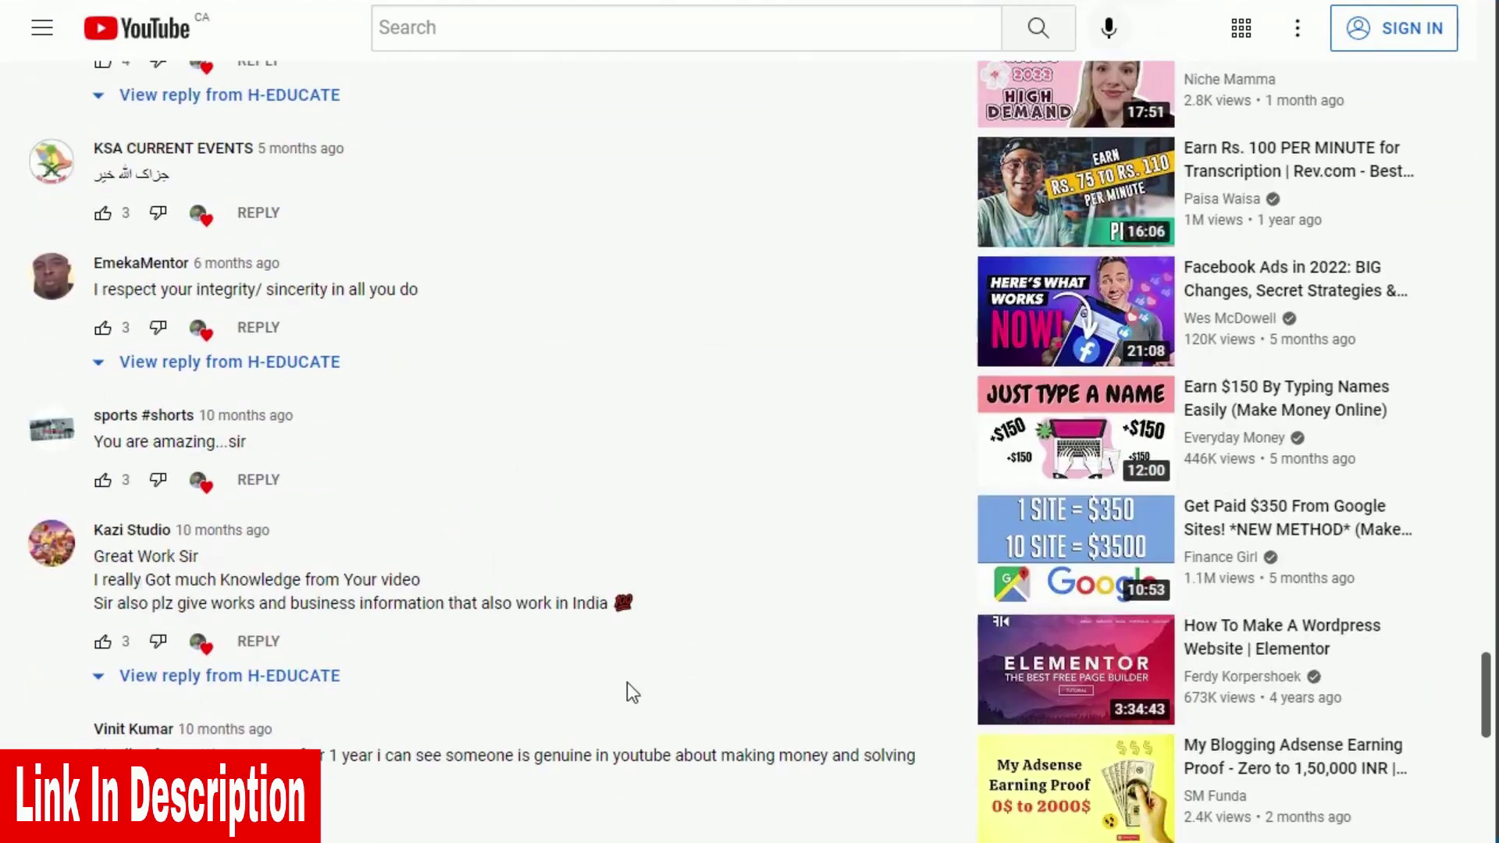
pyautogui.scroll(-4, 628, 684)
pyautogui.scroll(-5, 629, 684)
pyautogui.scroll(-5, 629, 684)
pyautogui.scroll(-5, 628, 684)
pyautogui.scroll(-2, 629, 683)
pyautogui.scroll(-5, 629, 683)
pyautogui.scroll(-5, 629, 682)
pyautogui.scroll(-5, 629, 683)
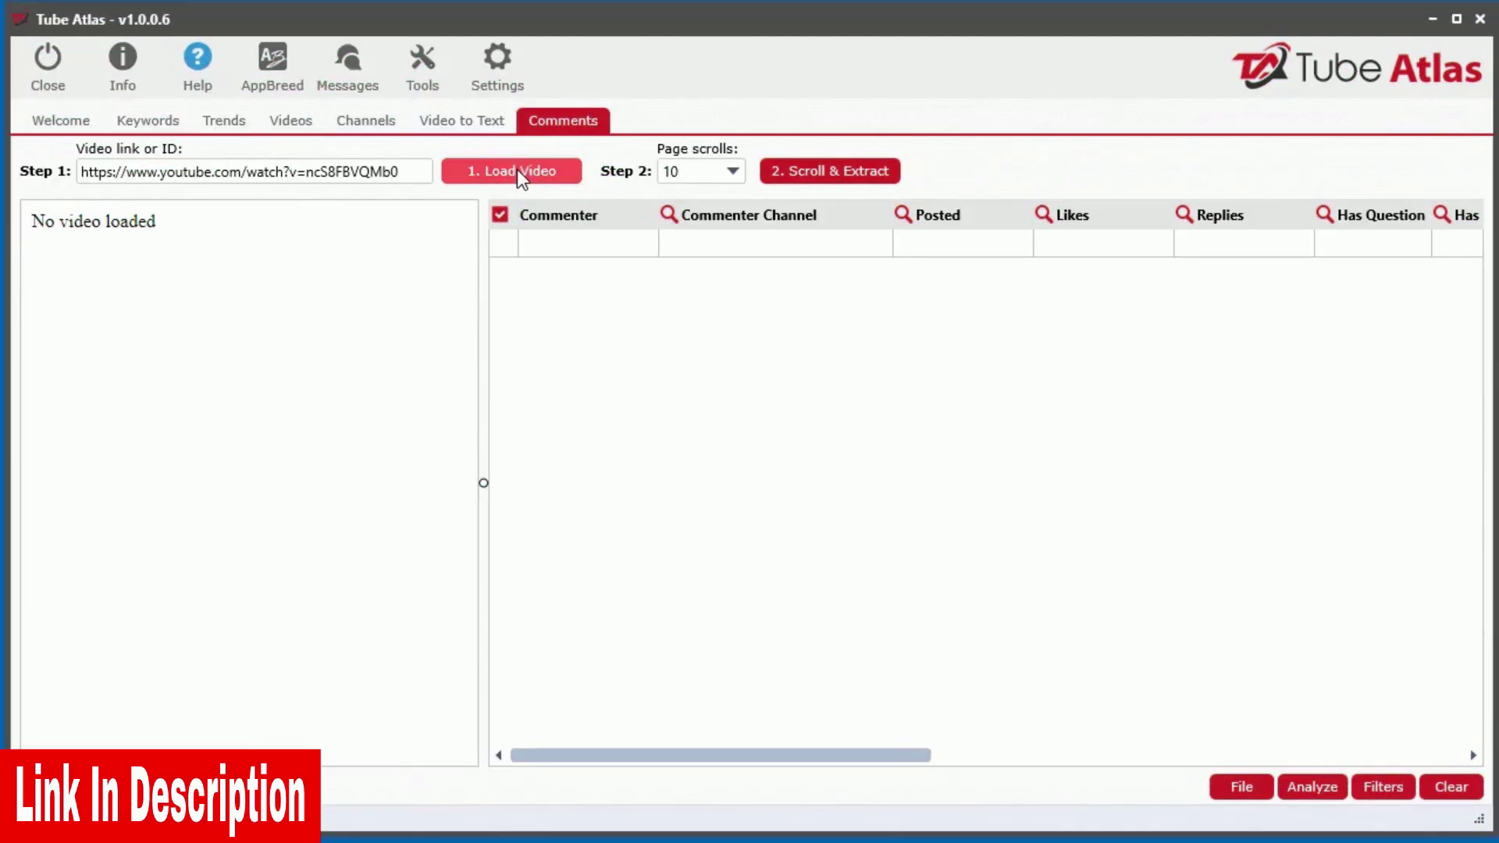
# Load the video from the link and scroll-extract its comments into the table
pyautogui.click(517, 170)
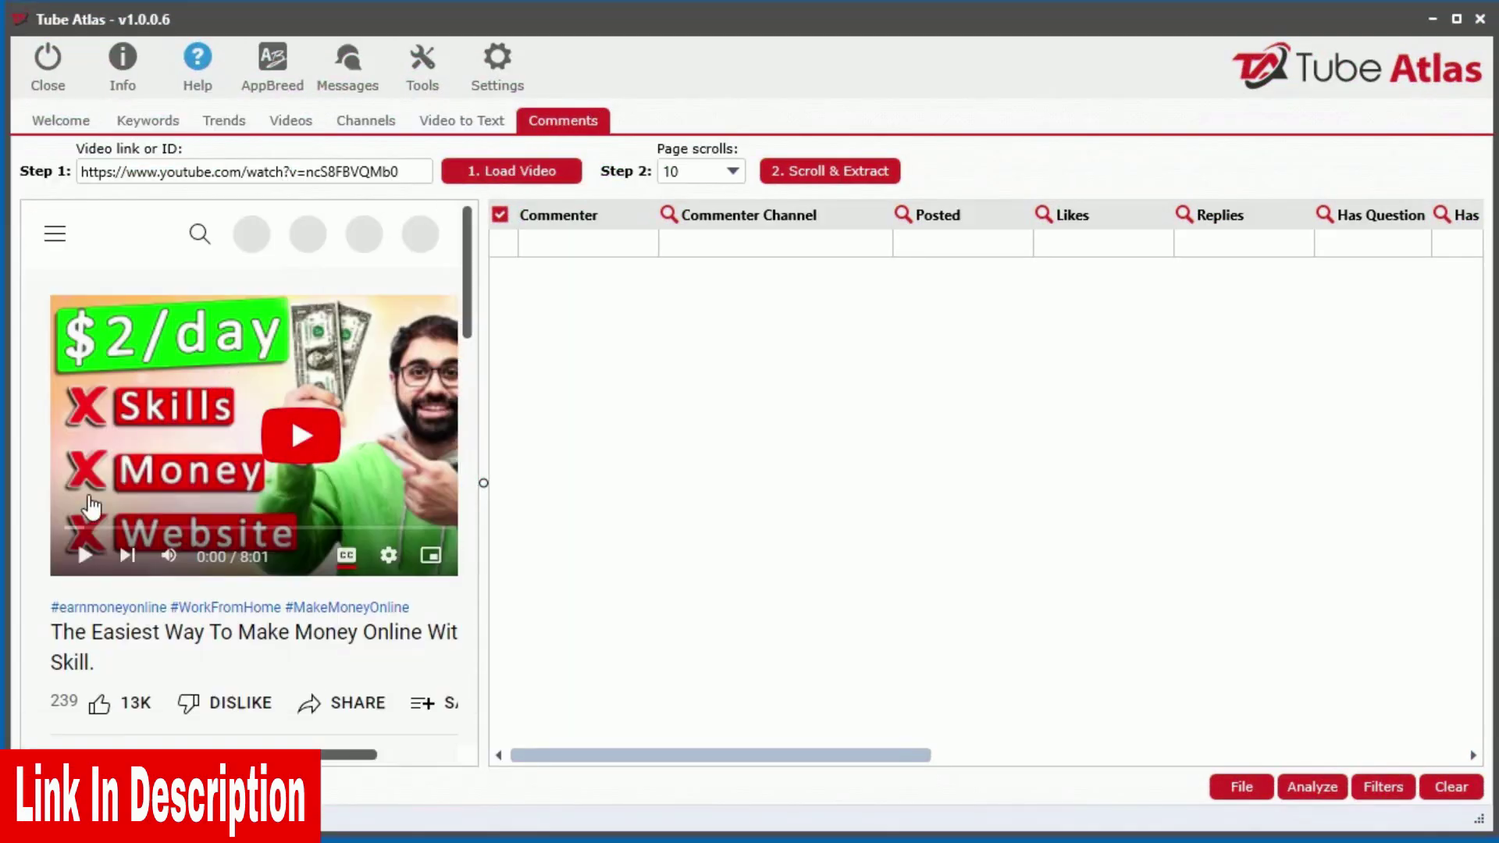
pyautogui.click(830, 169)
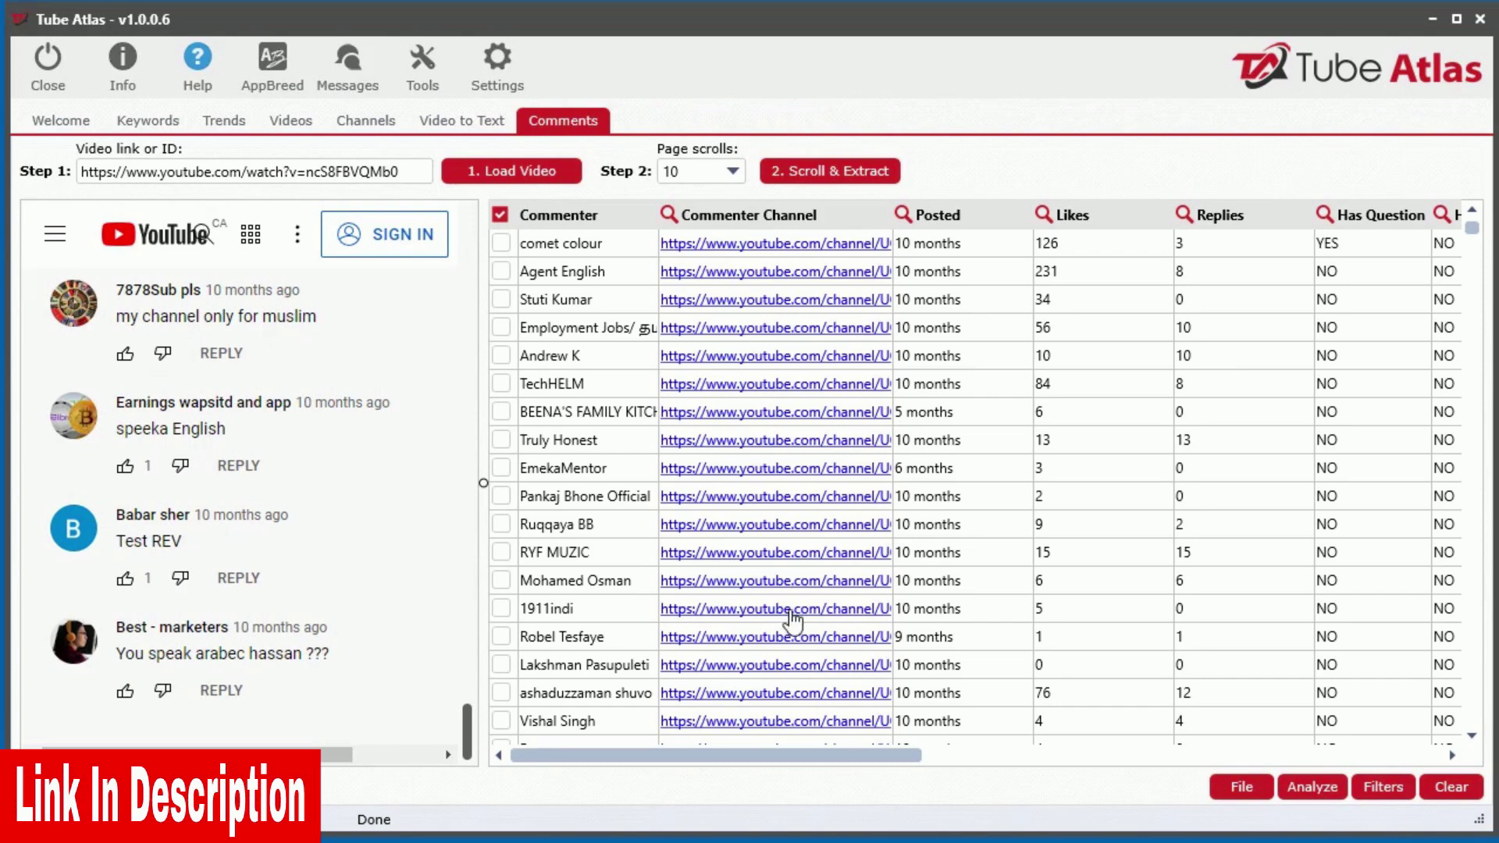
pyautogui.moveTo(759, 765); pyautogui.dragTo(1035, 750)
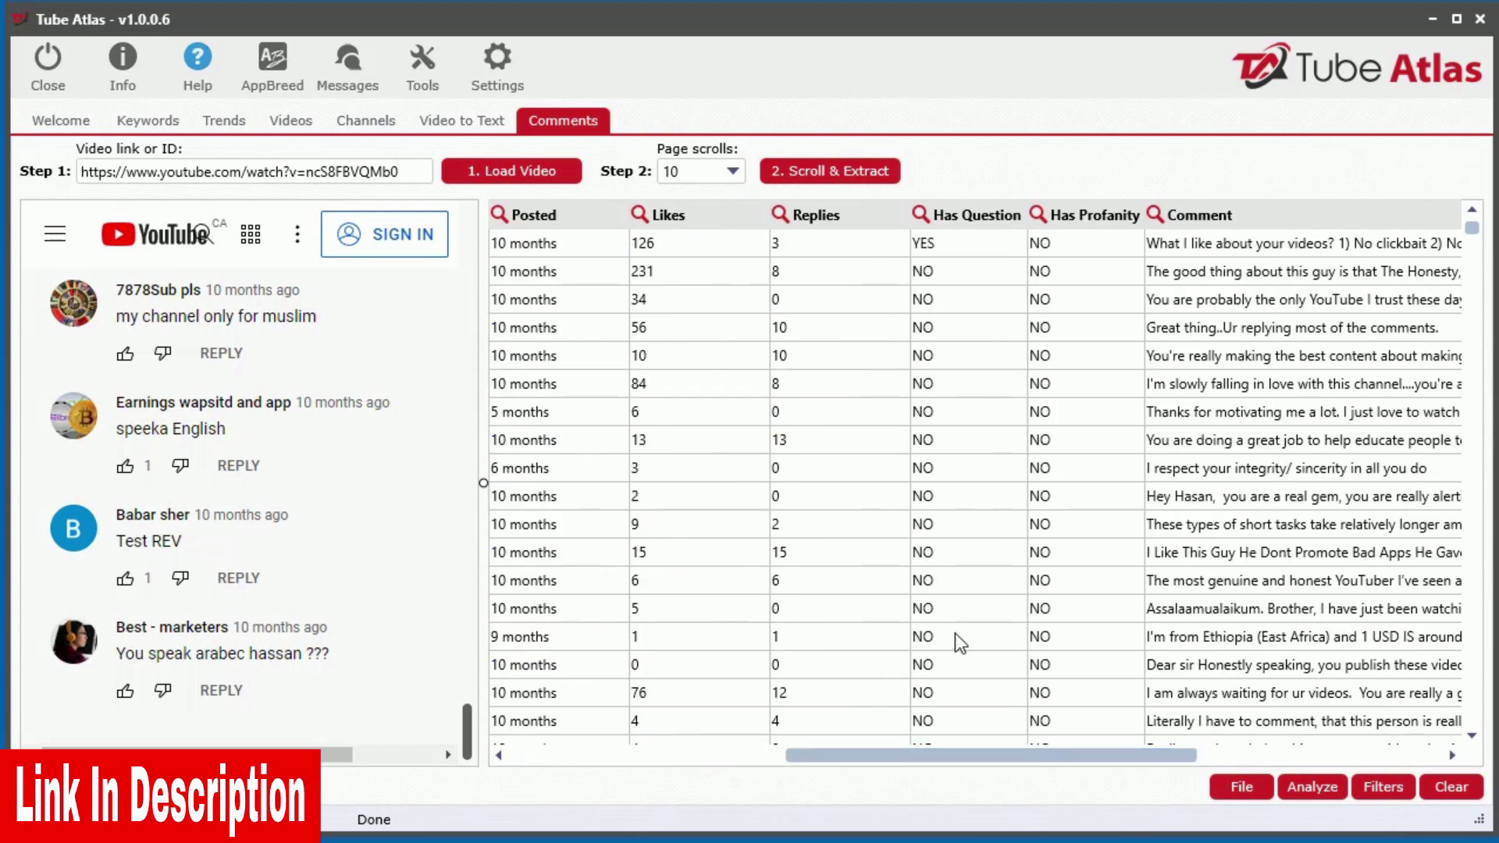
# Sort the comments by Likes, Replies, Has Question and Has Profanity in turn
pyautogui.click(716, 214)
pyautogui.click(834, 215)
pyautogui.click(957, 215)
pyautogui.click(1062, 217)
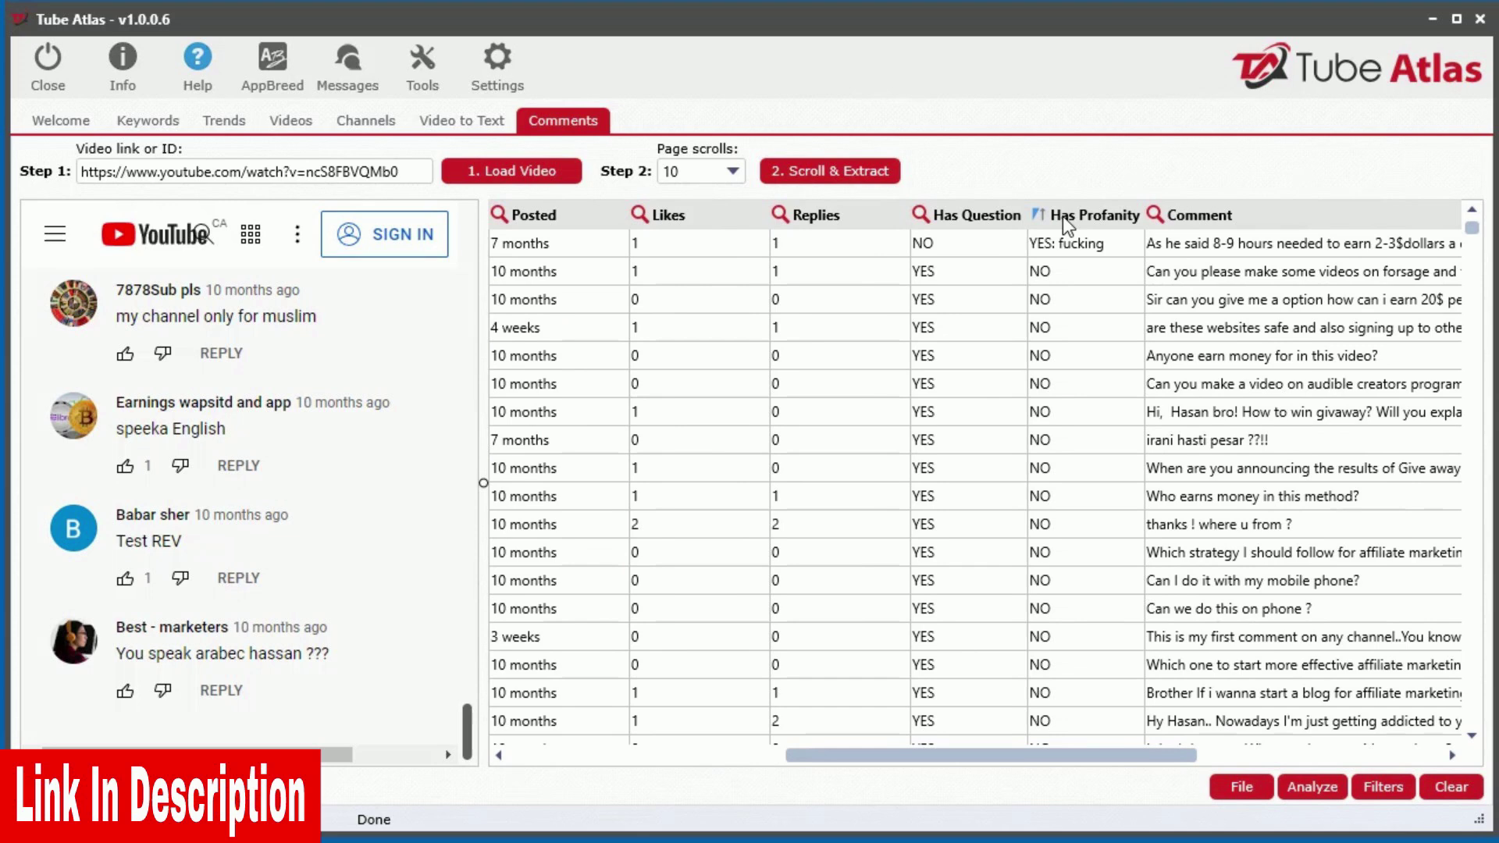
pyautogui.click(978, 216)
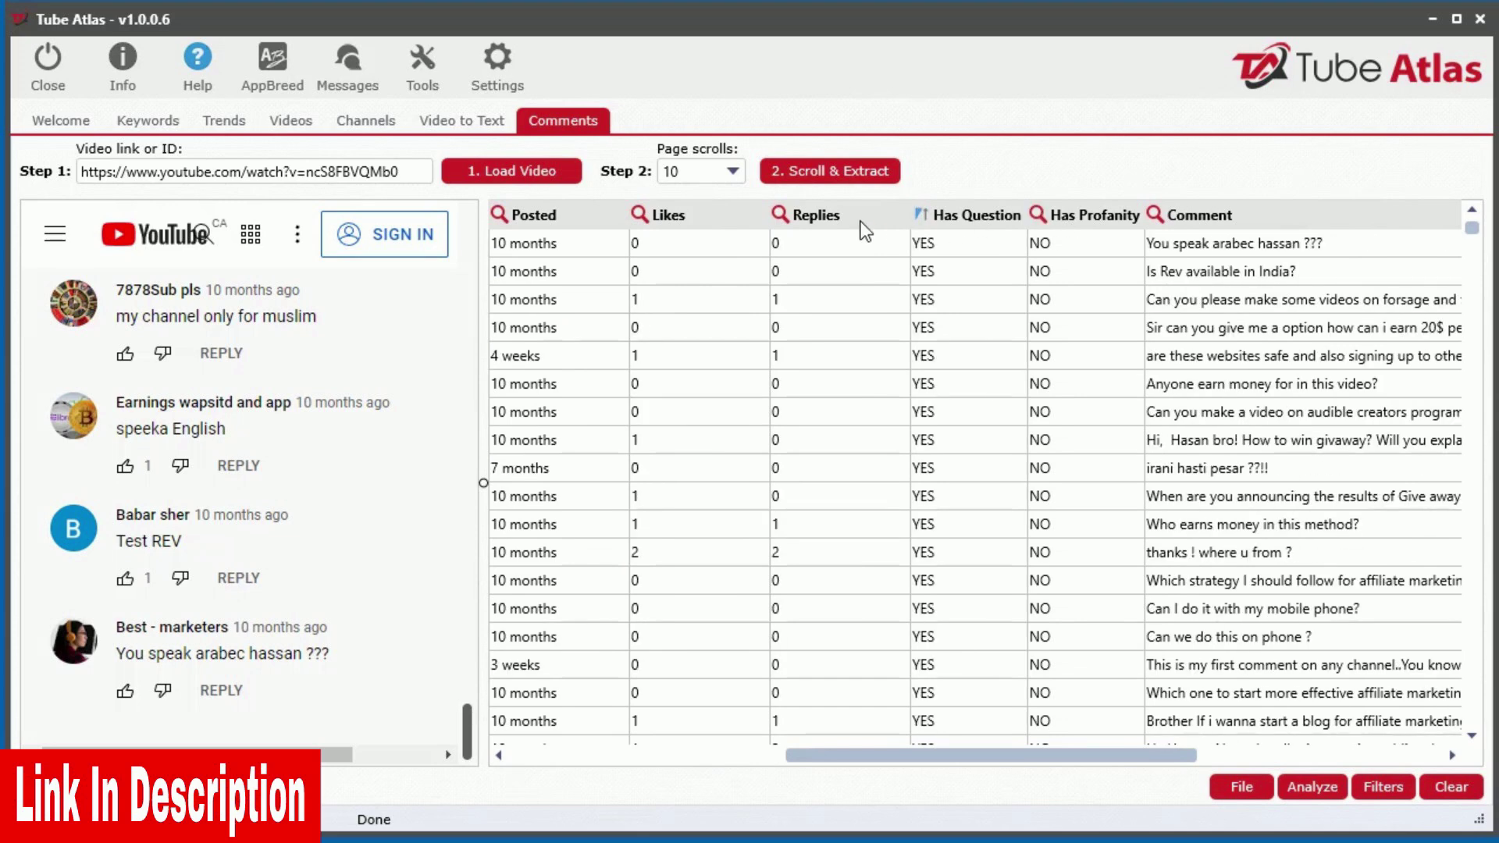
# Select all 764 extracted comment rows
pyautogui.click(502, 215)
pyautogui.click(547, 306)
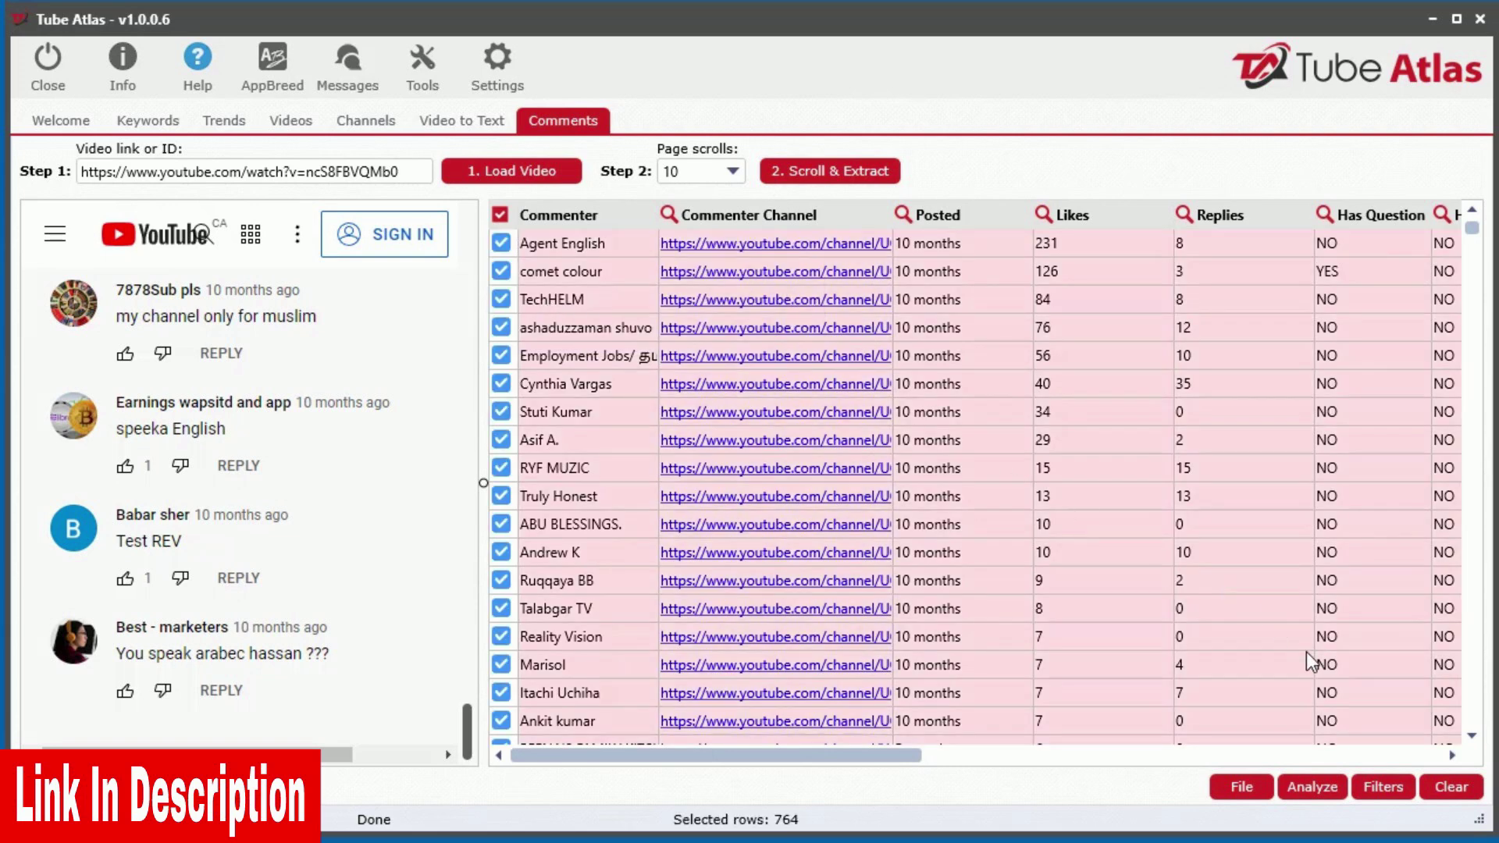
# Generate three-word phrase stats for the comments and sort by average likes, then word count
pyautogui.click(1311, 786)
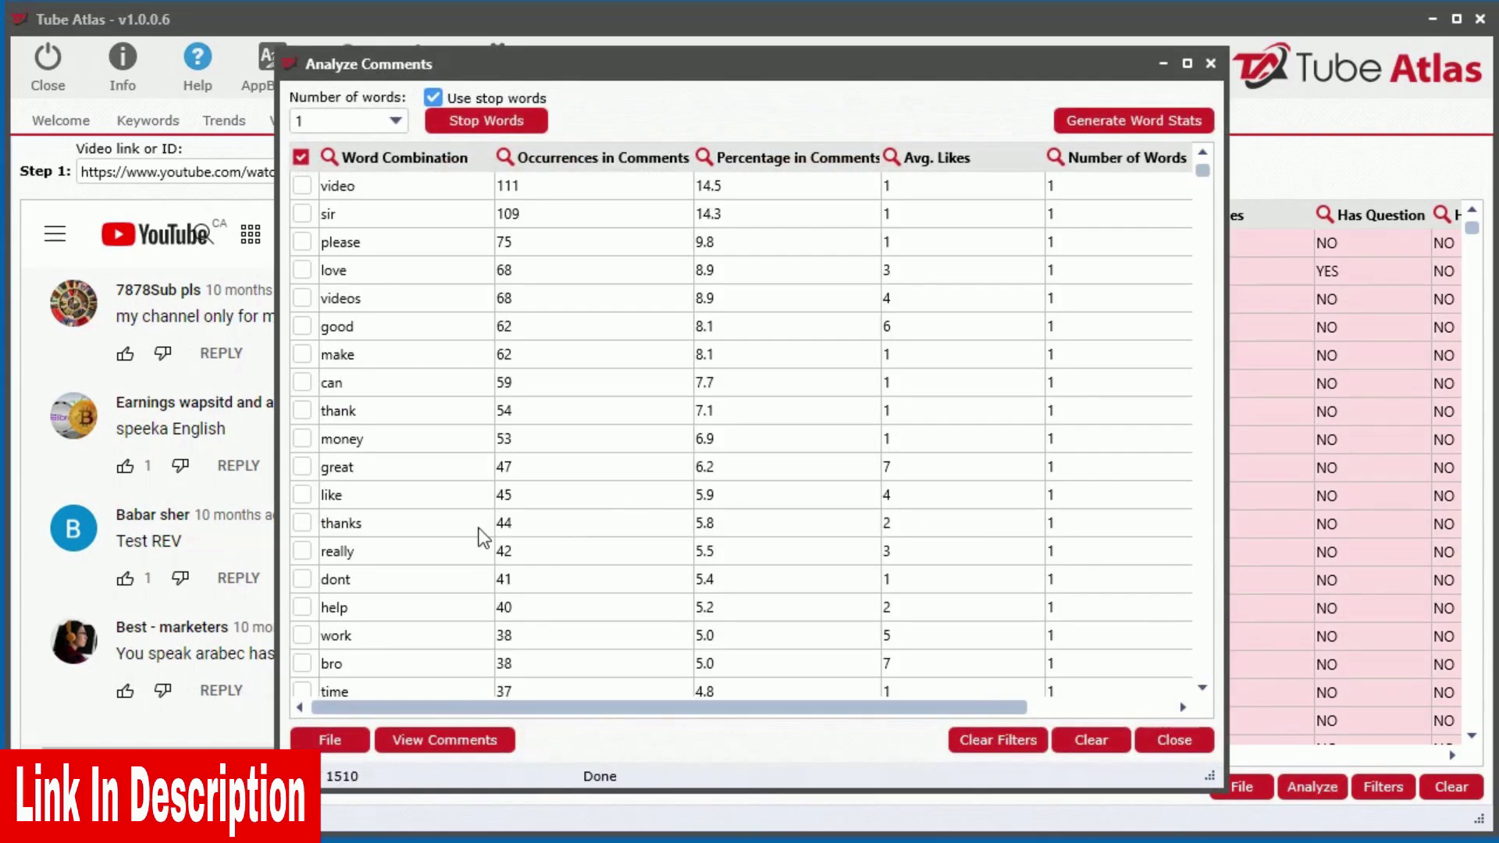
pyautogui.click(361, 127)
pyautogui.click(379, 191)
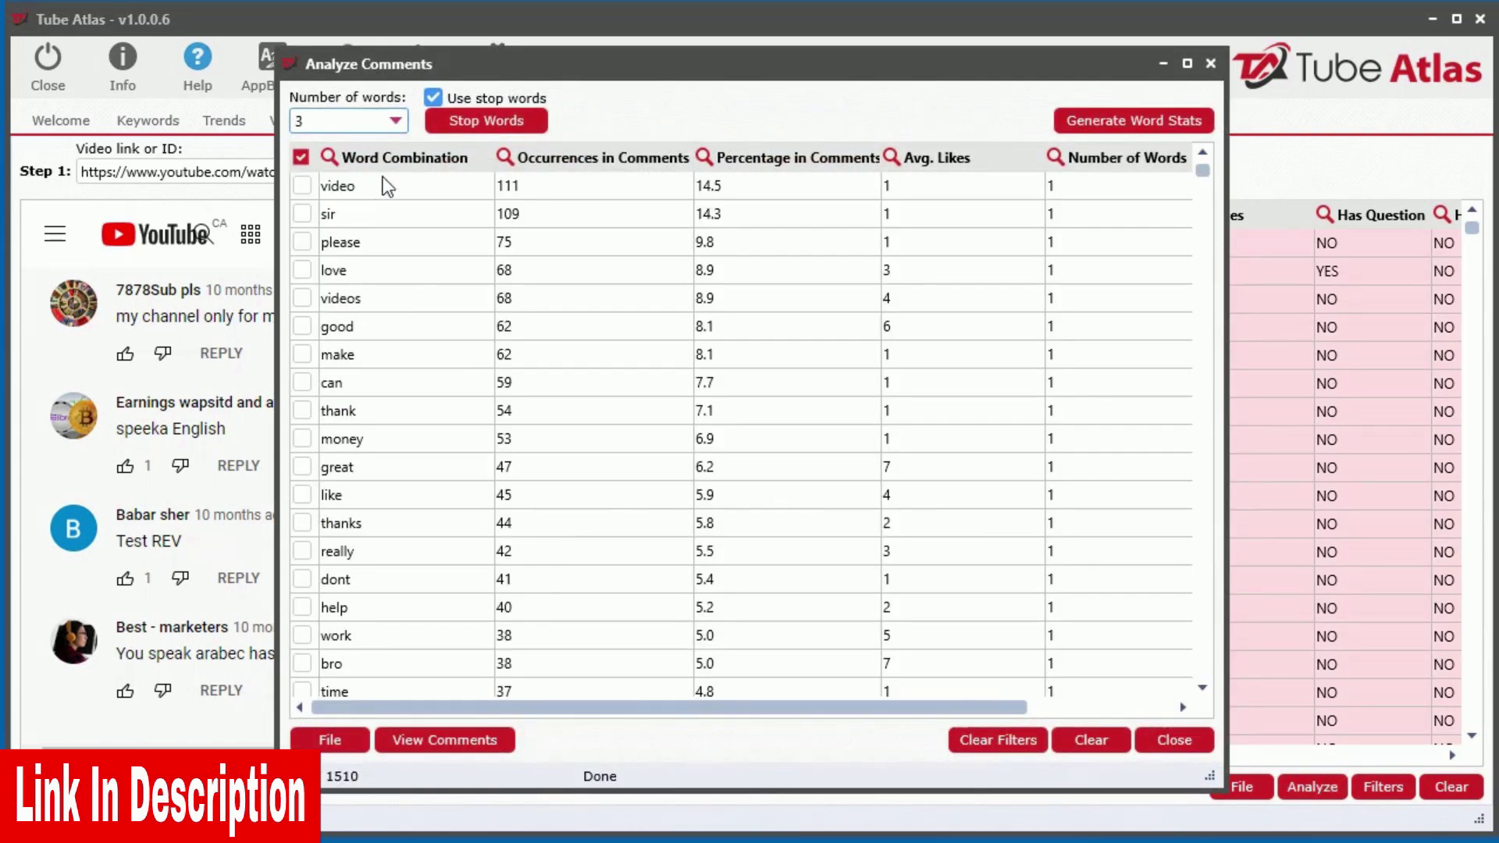
pyautogui.click(1079, 128)
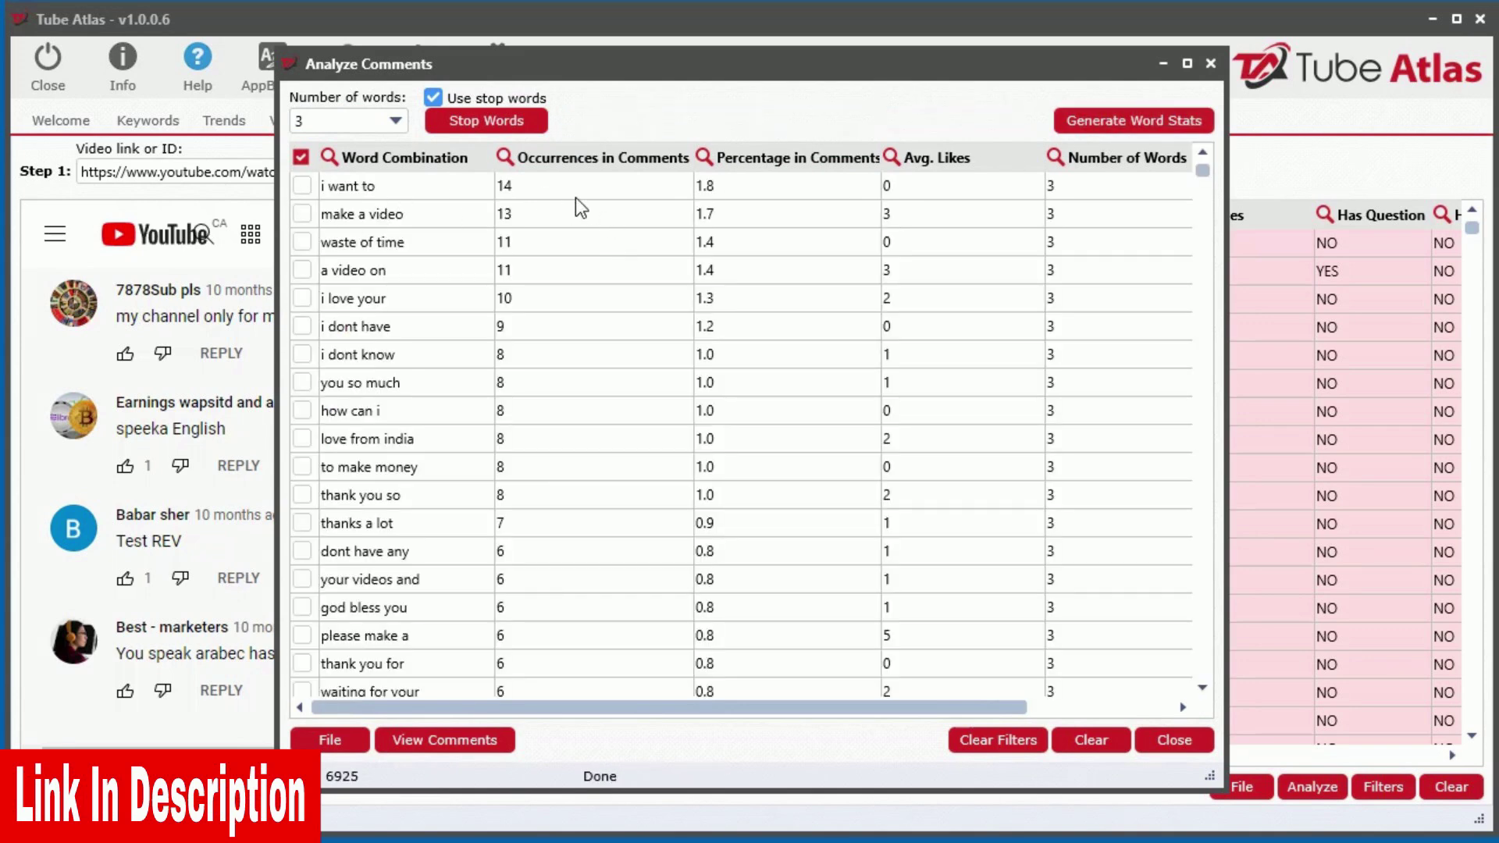
pyautogui.click(977, 160)
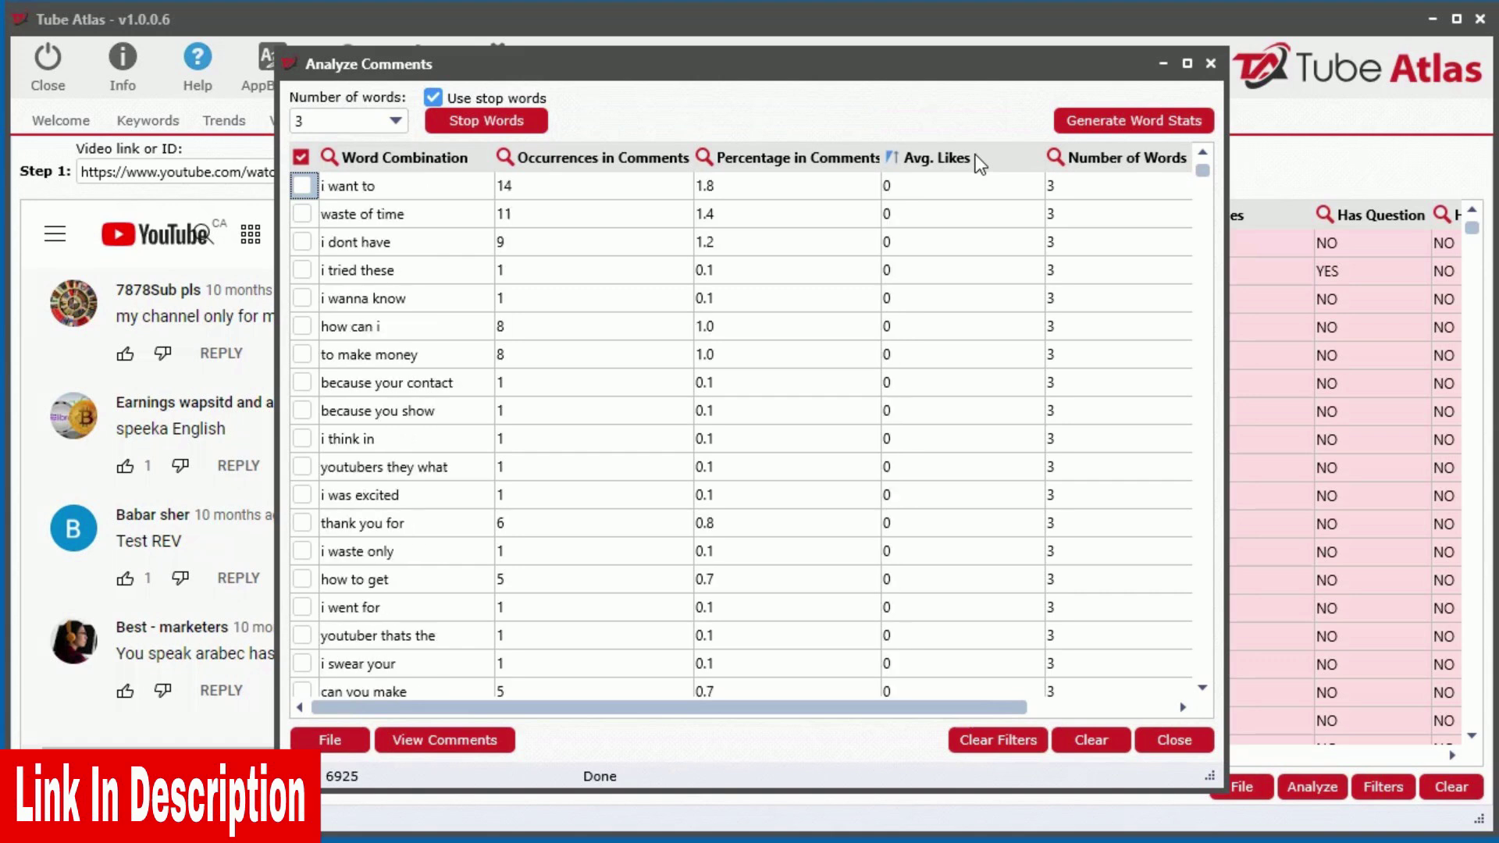
pyautogui.click(1123, 156)
pyautogui.moveTo(992, 697); pyautogui.dragTo(877, 318)
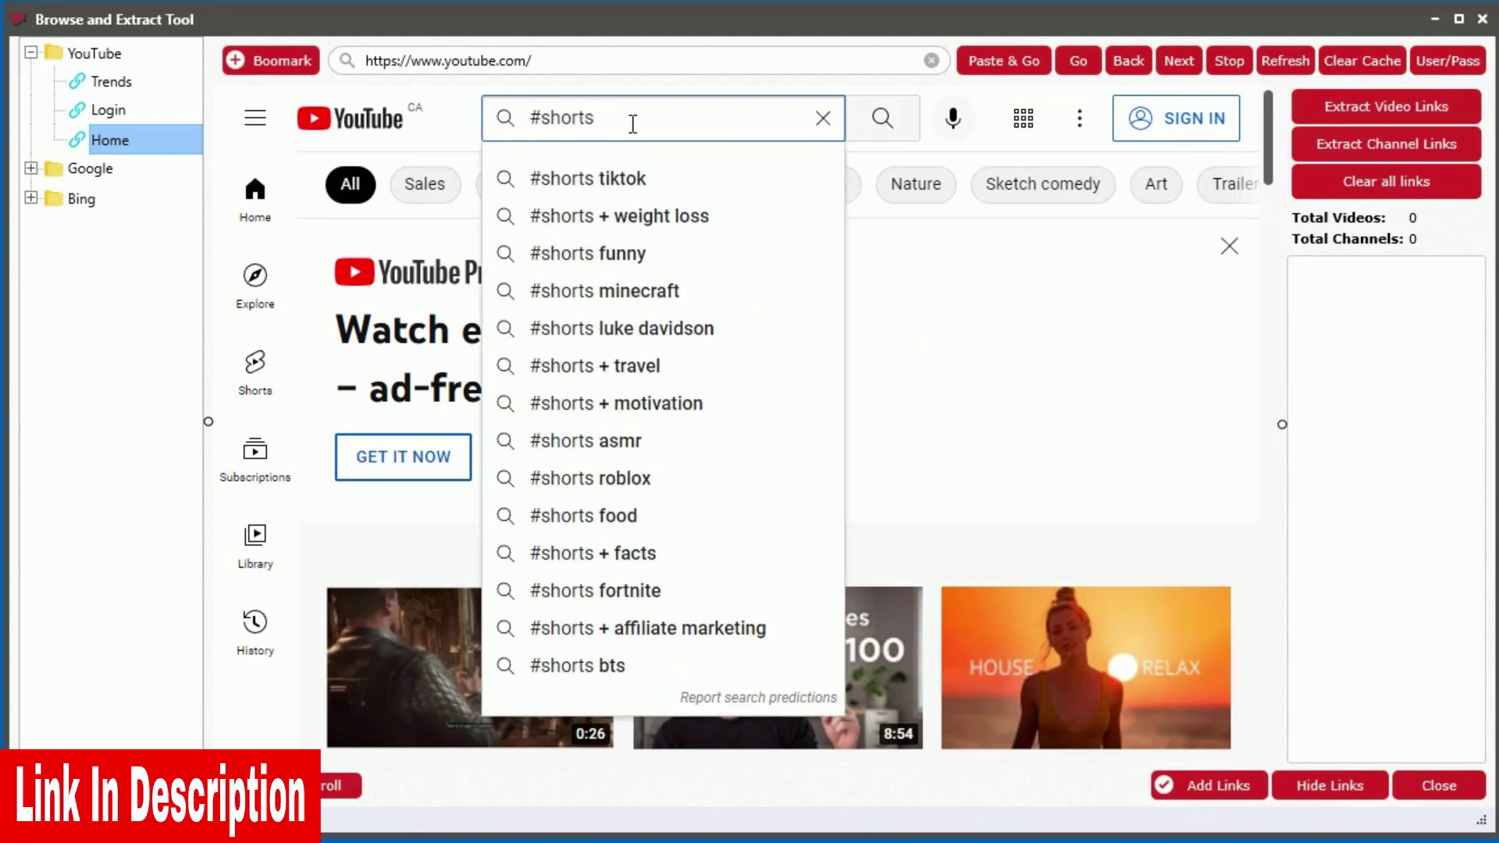
# Run the "#shorts + cats" search and rank videos by estimated video earnings, highest first
pyautogui.press('Return')
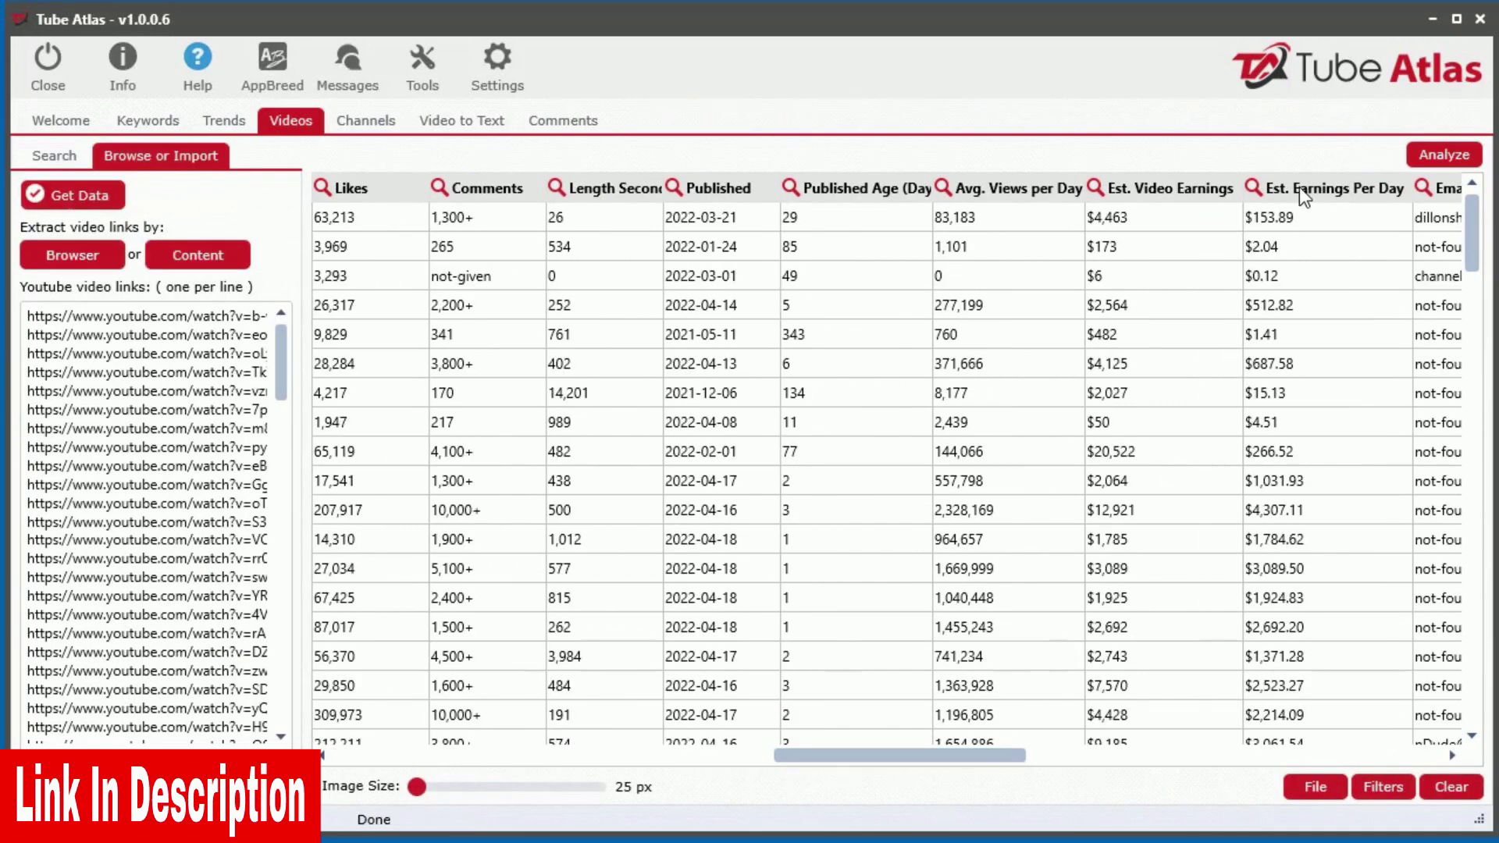
pyautogui.click(1302, 190)
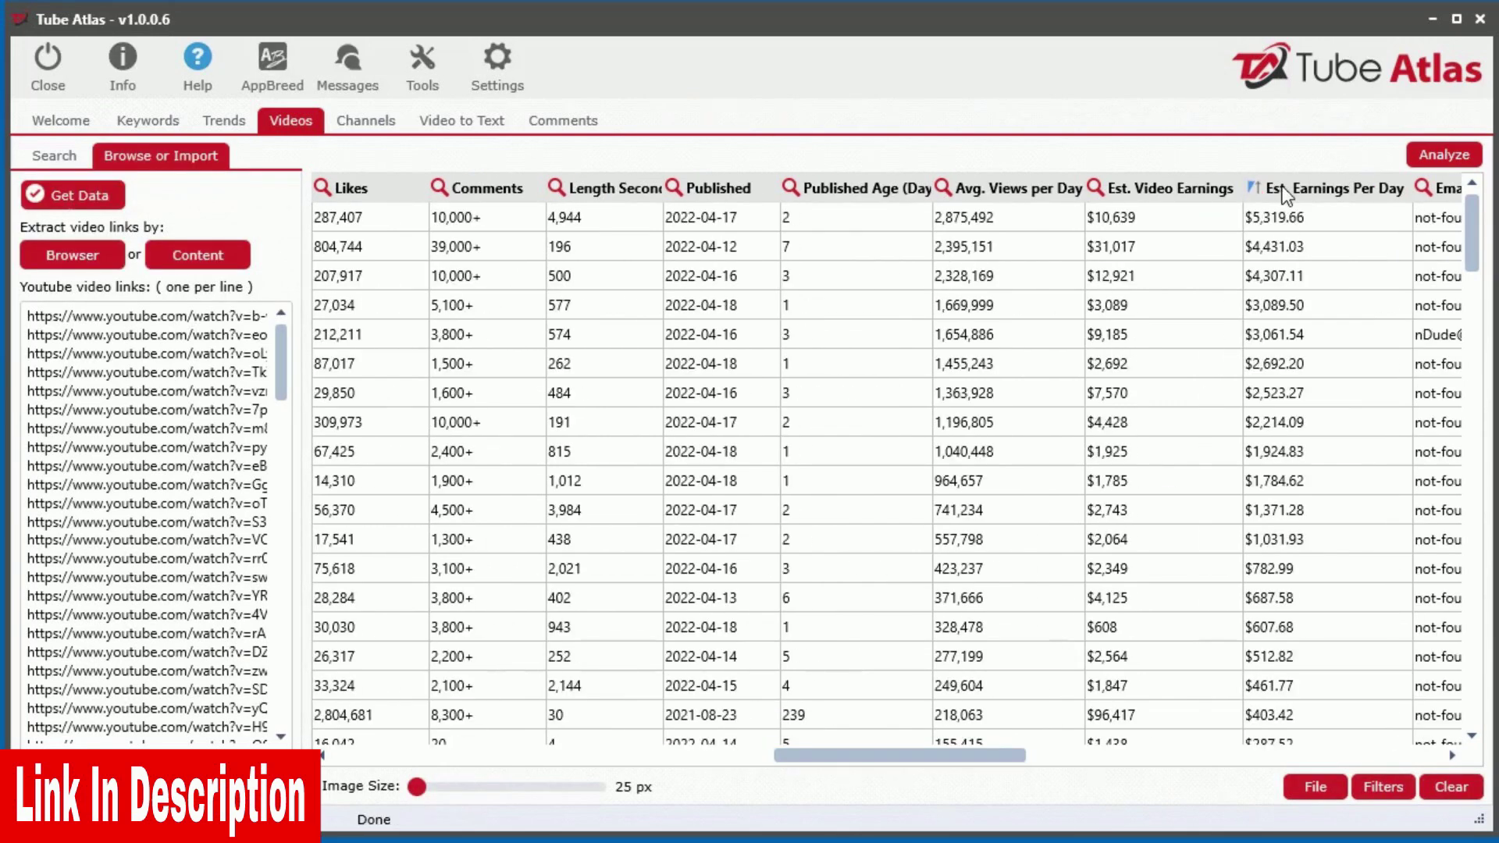
pyautogui.click(1160, 190)
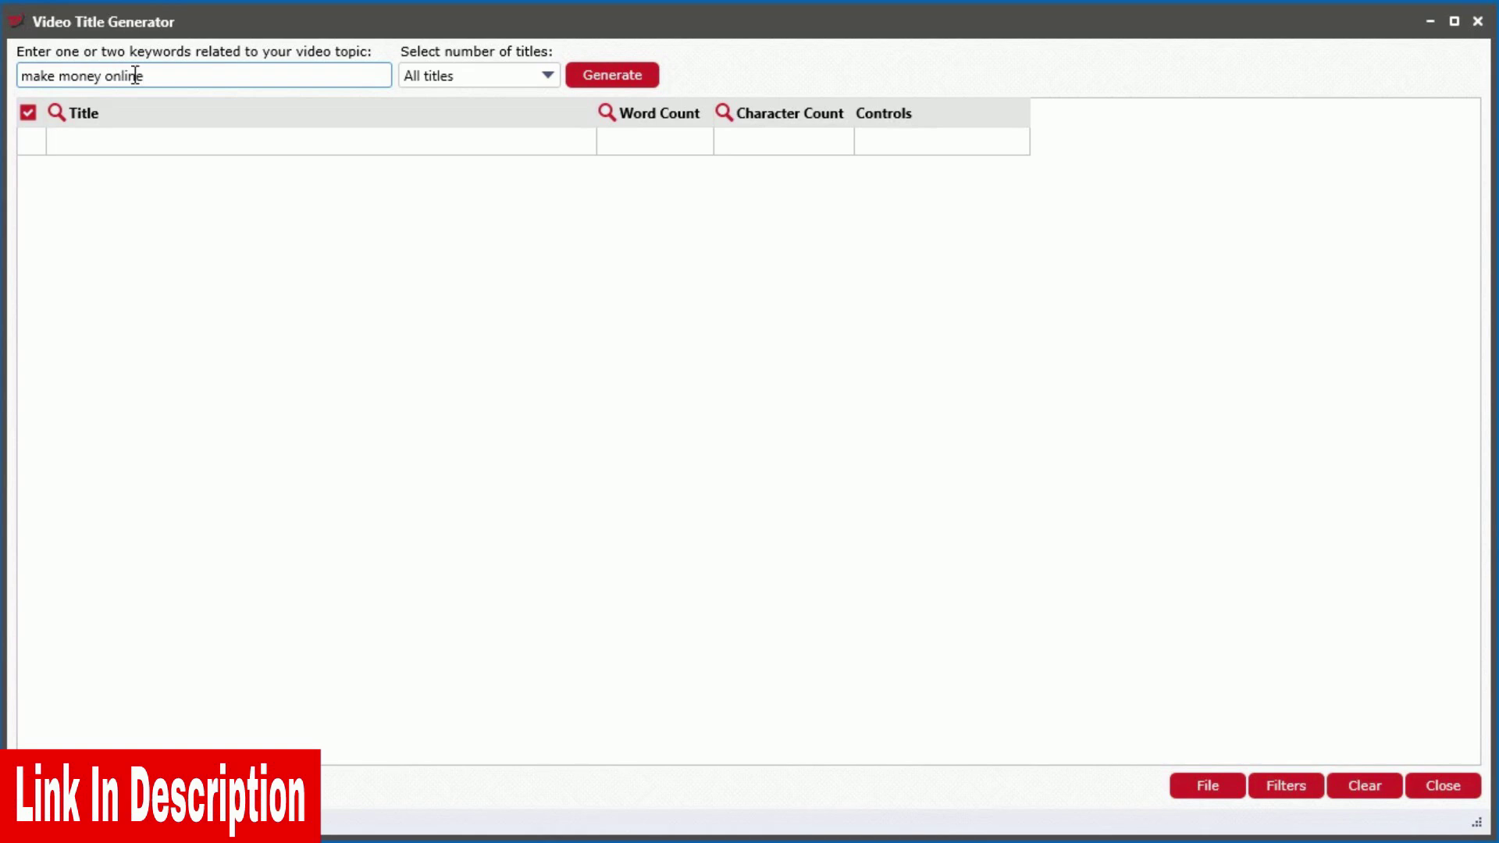
# Generate all suggested titles for the keyword 'make money online'
pyautogui.click(648, 79)
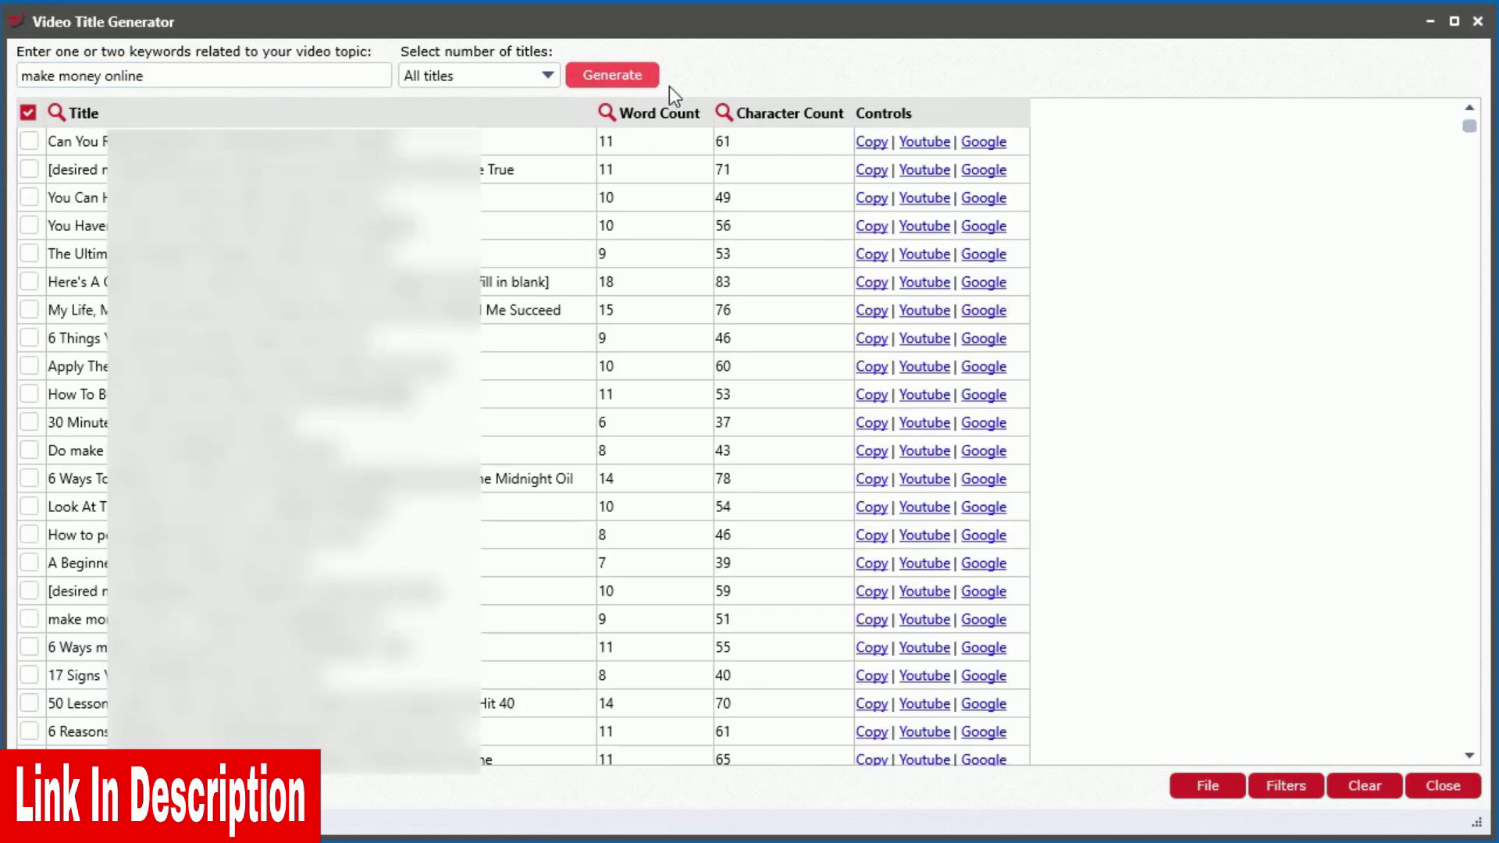
pyautogui.moveTo(1474, 136)
pyautogui.mouseDown()
pyautogui.moveTo(1462, 730)
pyautogui.moveTo(1469, 256)
pyautogui.moveTo(1490, 122)
pyautogui.mouseUp()
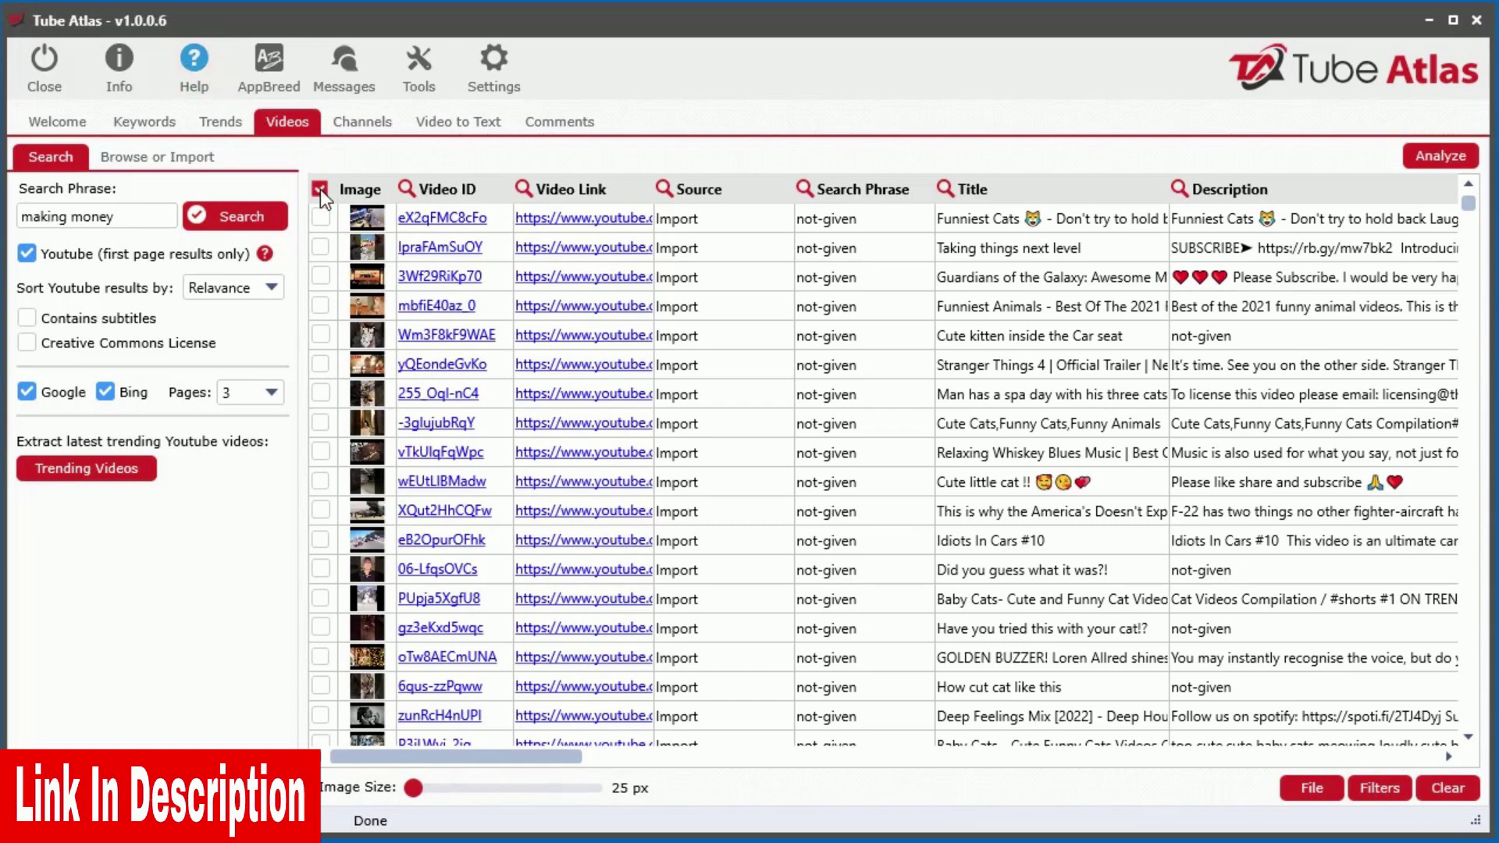
# Check all 525 videos, analyse their tags and sort the tags by occurrences
pyautogui.click(320, 189)
pyautogui.click(357, 282)
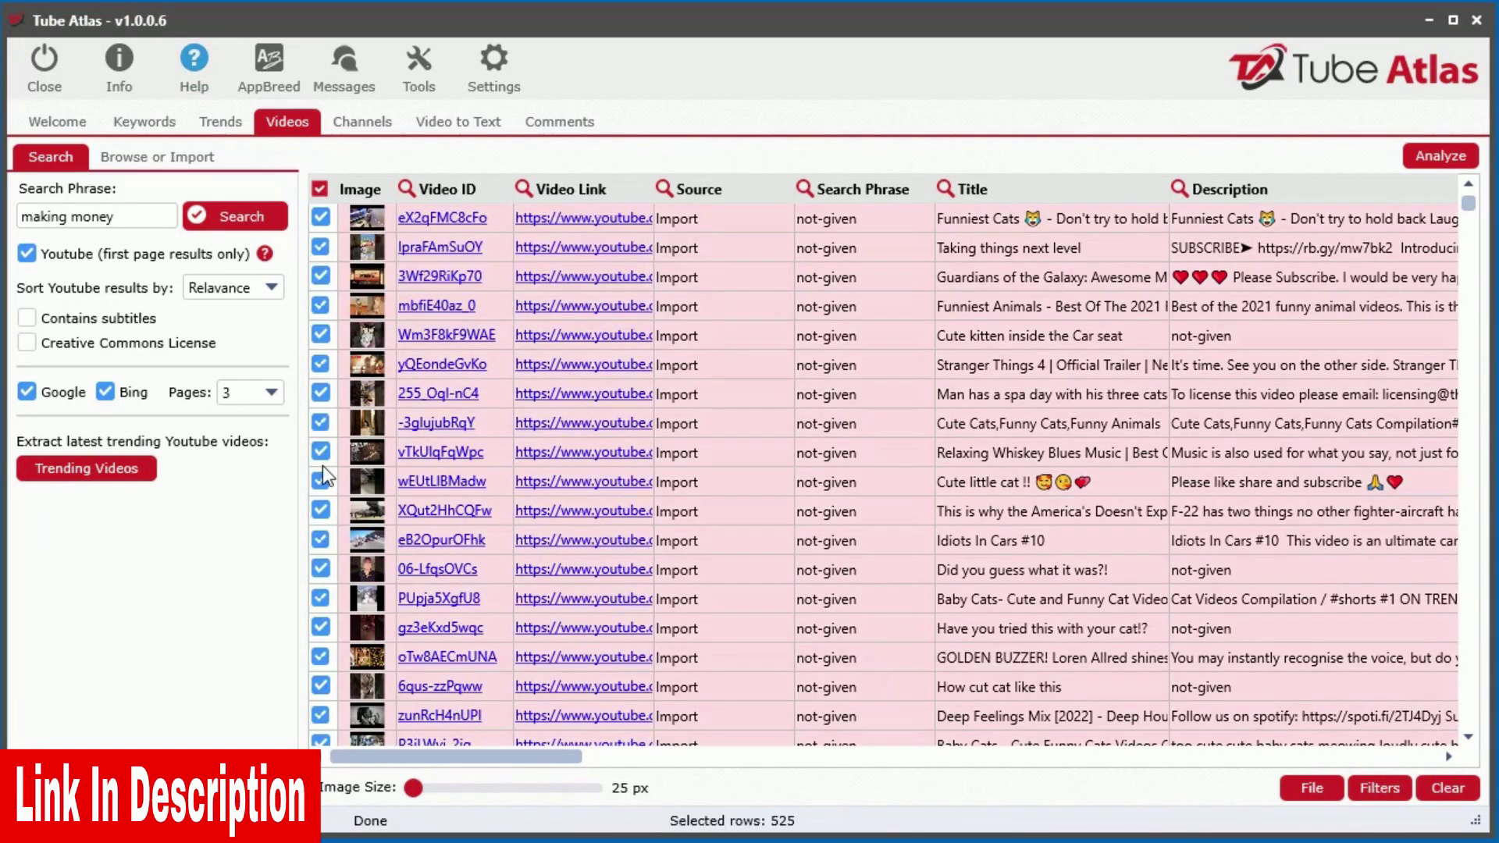
pyautogui.click(1425, 161)
pyautogui.click(1472, 184)
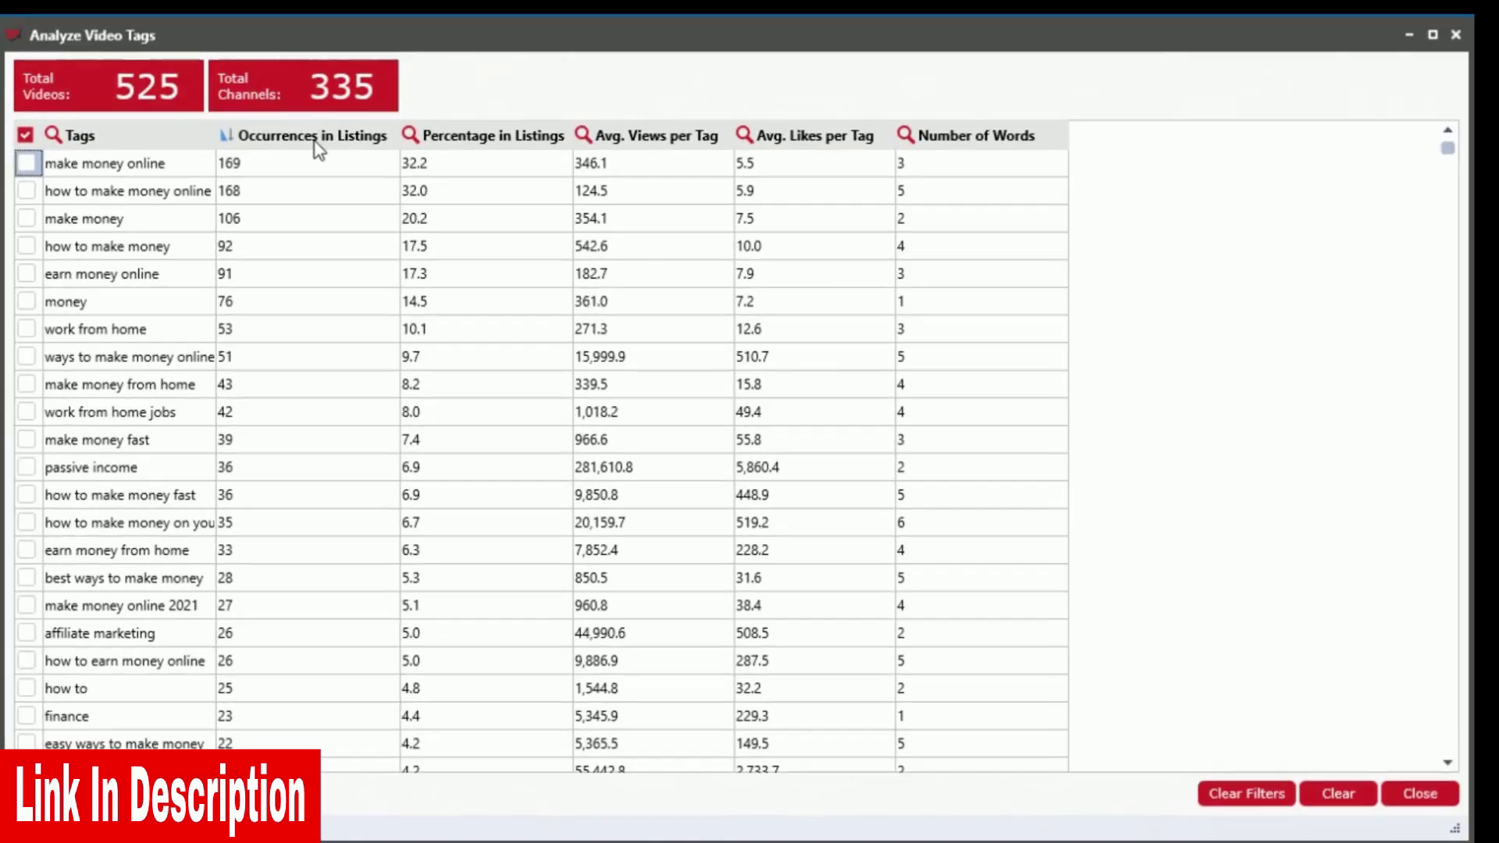
pyautogui.click(302, 146)
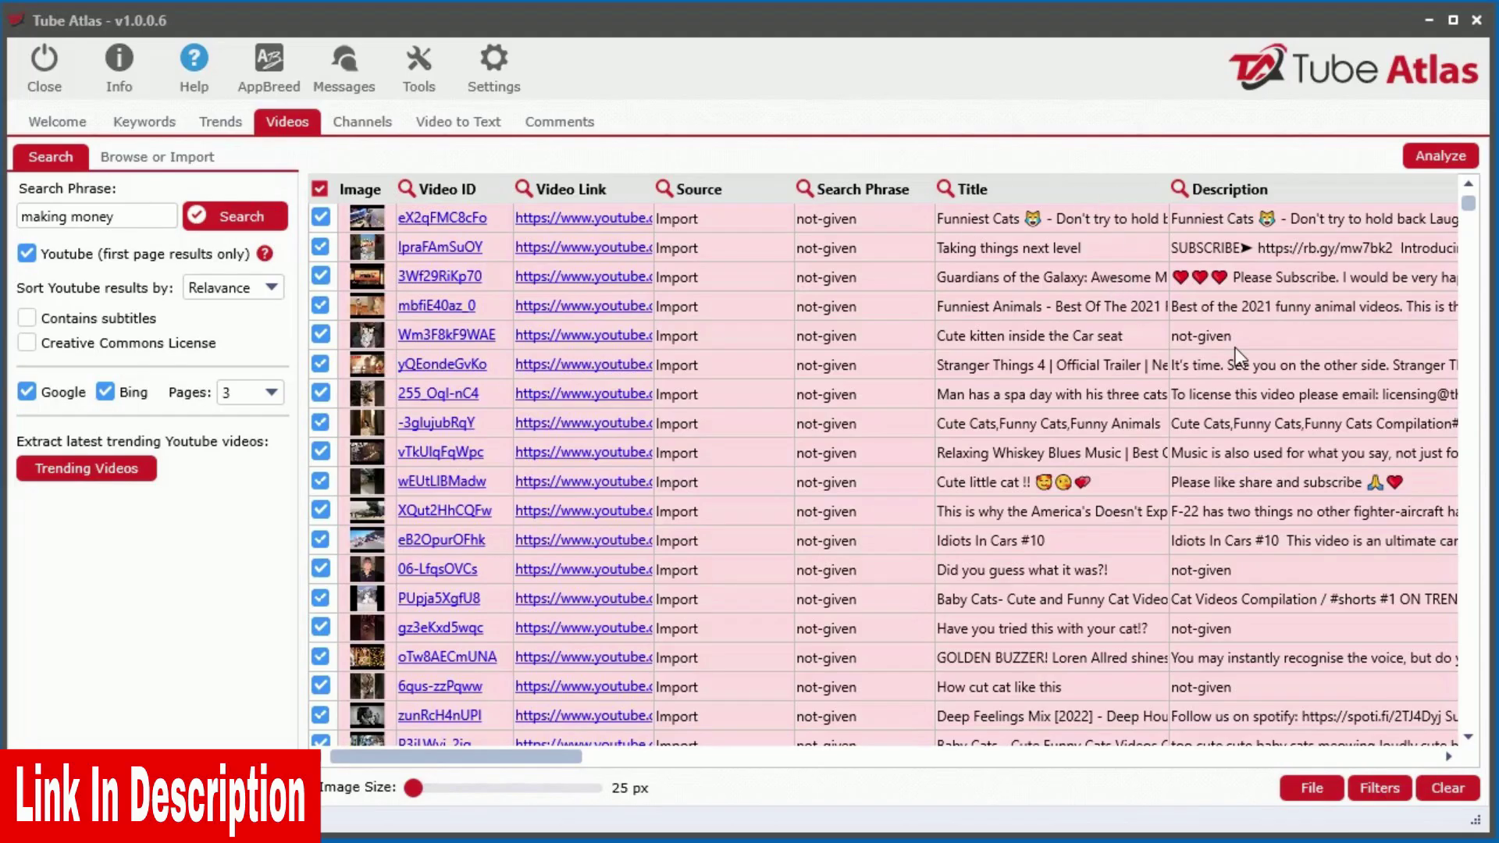
# Analyse titles of the checked videos as five-word combinations
pyautogui.click(1439, 156)
pyautogui.click(1450, 205)
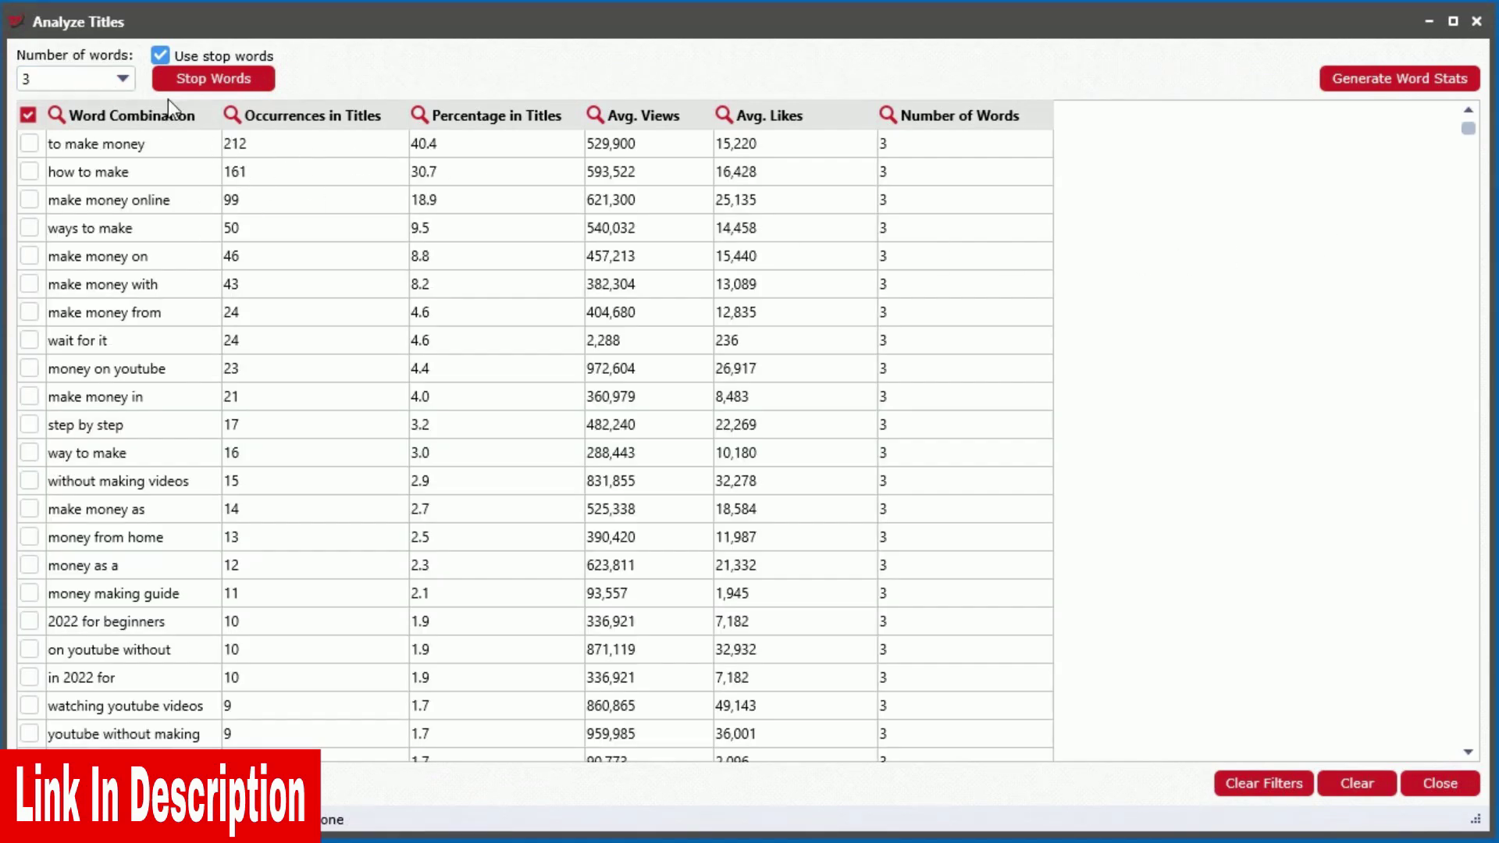
pyautogui.click(106, 83)
pyautogui.click(65, 191)
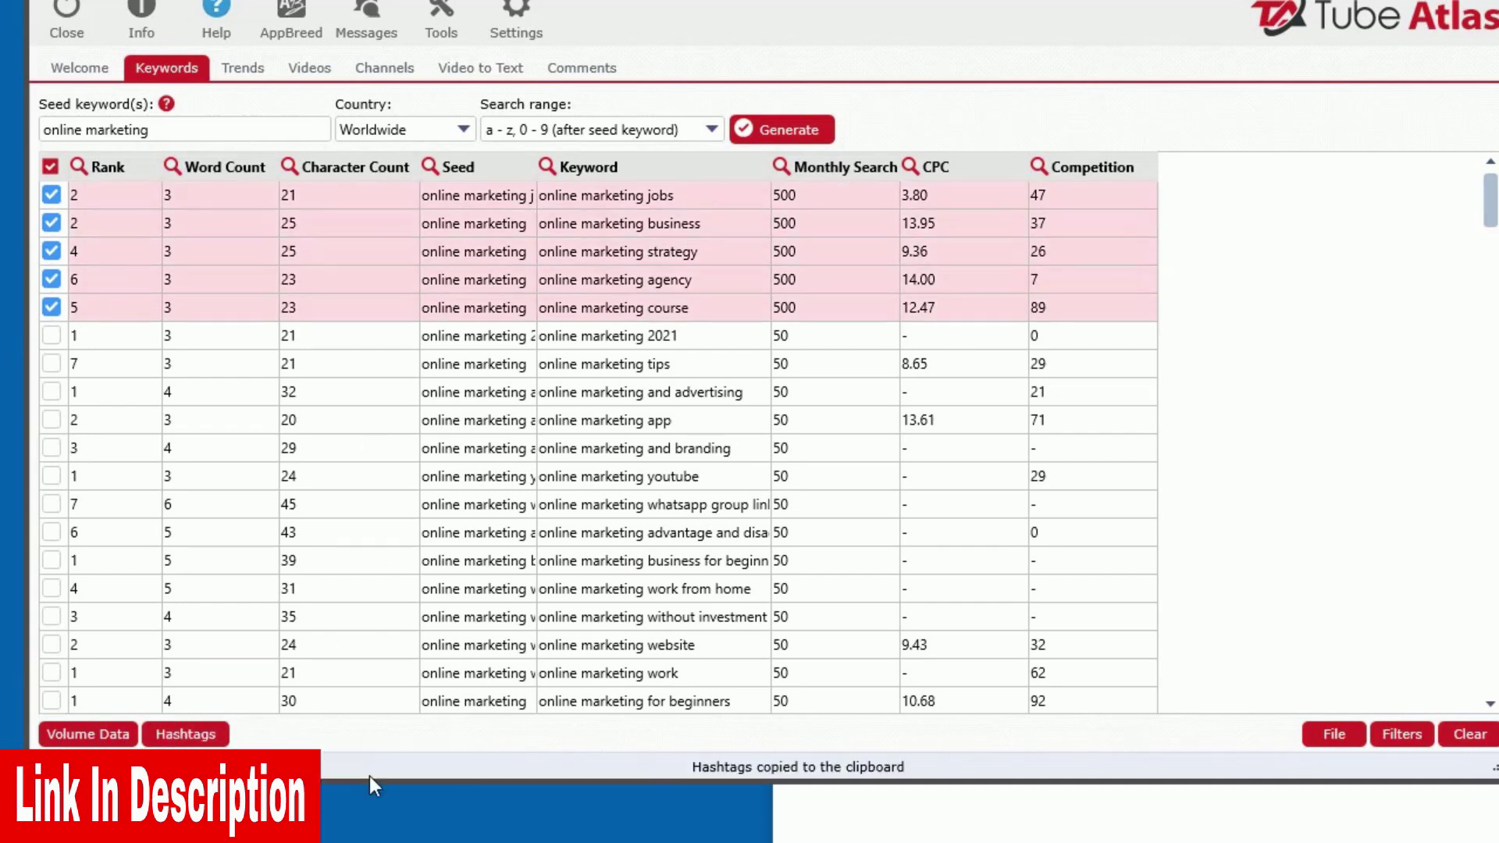
# Paste keyword hashtags into Notepad, then copy marketing agency and marketing mix trends as hashtags
pyautogui.click(895, 819)
pyautogui.click(975, 520)
pyautogui.click(242, 67)
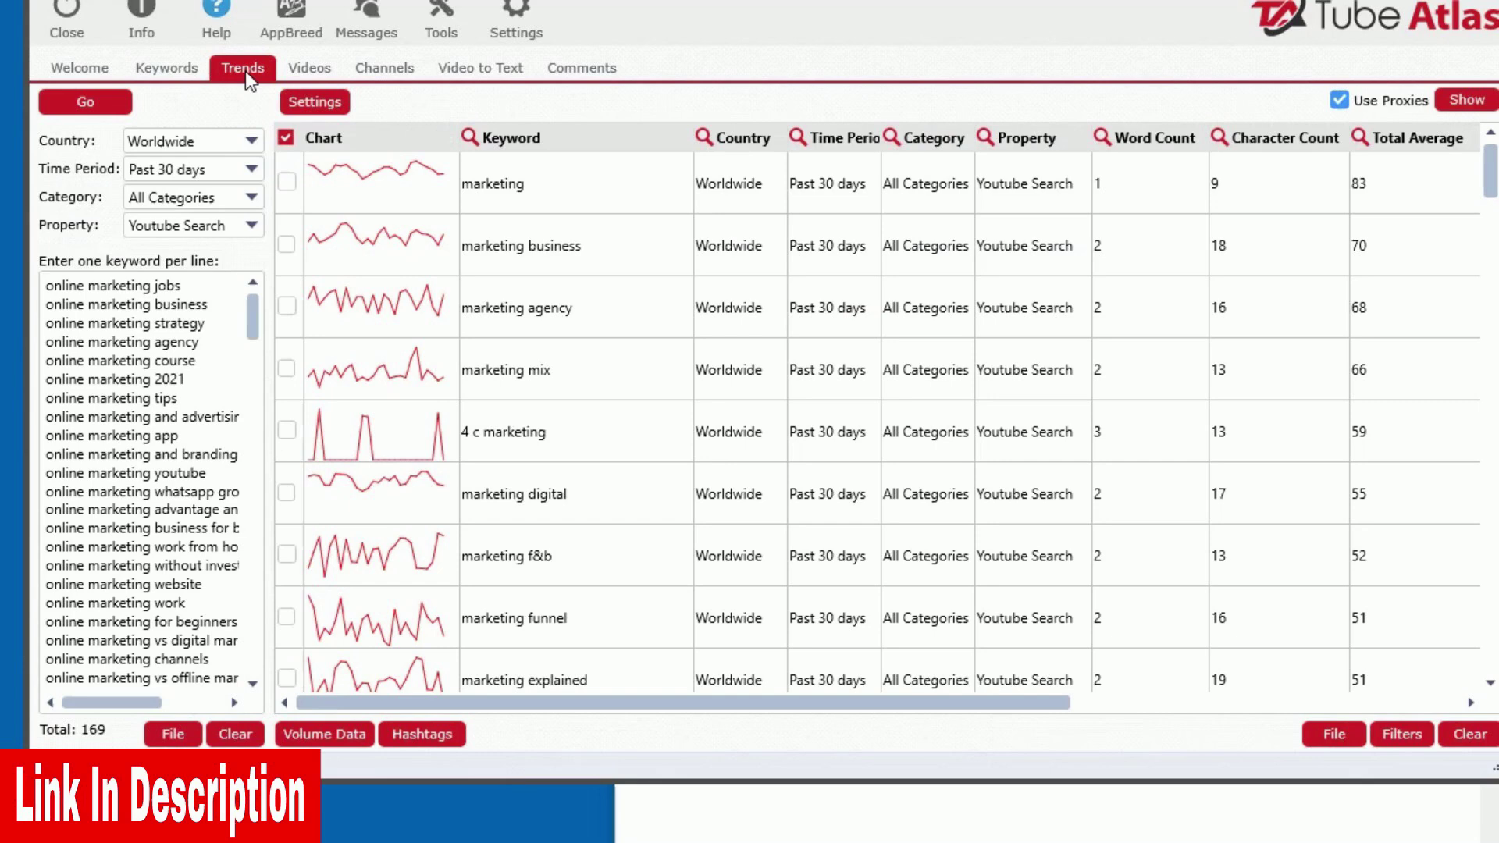
pyautogui.click(285, 307)
pyautogui.click(286, 369)
pyautogui.click(422, 734)
pyautogui.click(504, 759)
pyautogui.click(894, 819)
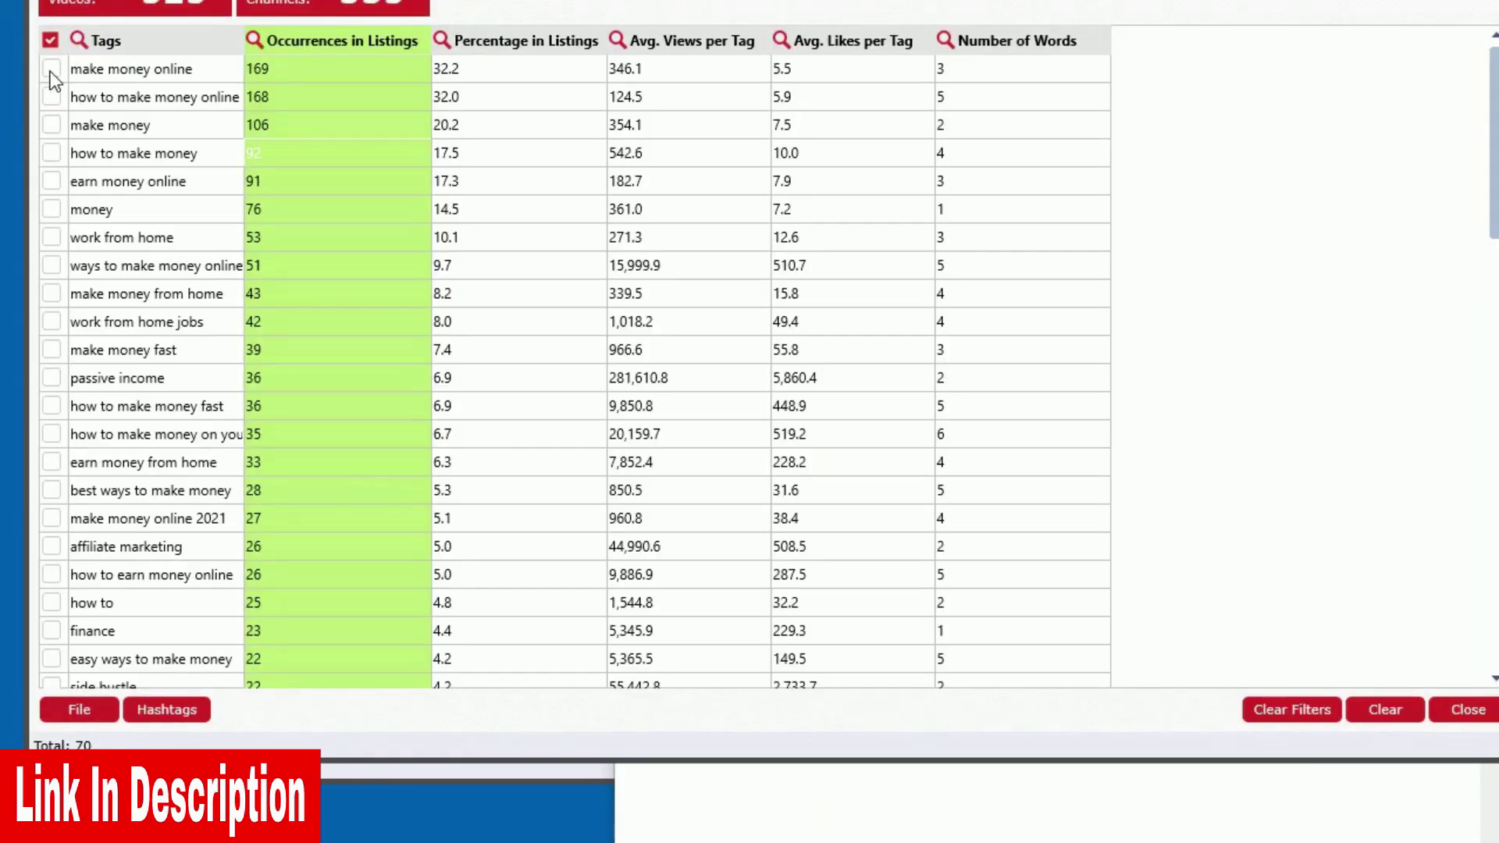
# Copy the top six tags and five title phrases as hashtags into Notepad
pyautogui.moveTo(50, 72); pyautogui.dragTo(55, 217)
pyautogui.click(235, 739)
pyautogui.click(909, 808)
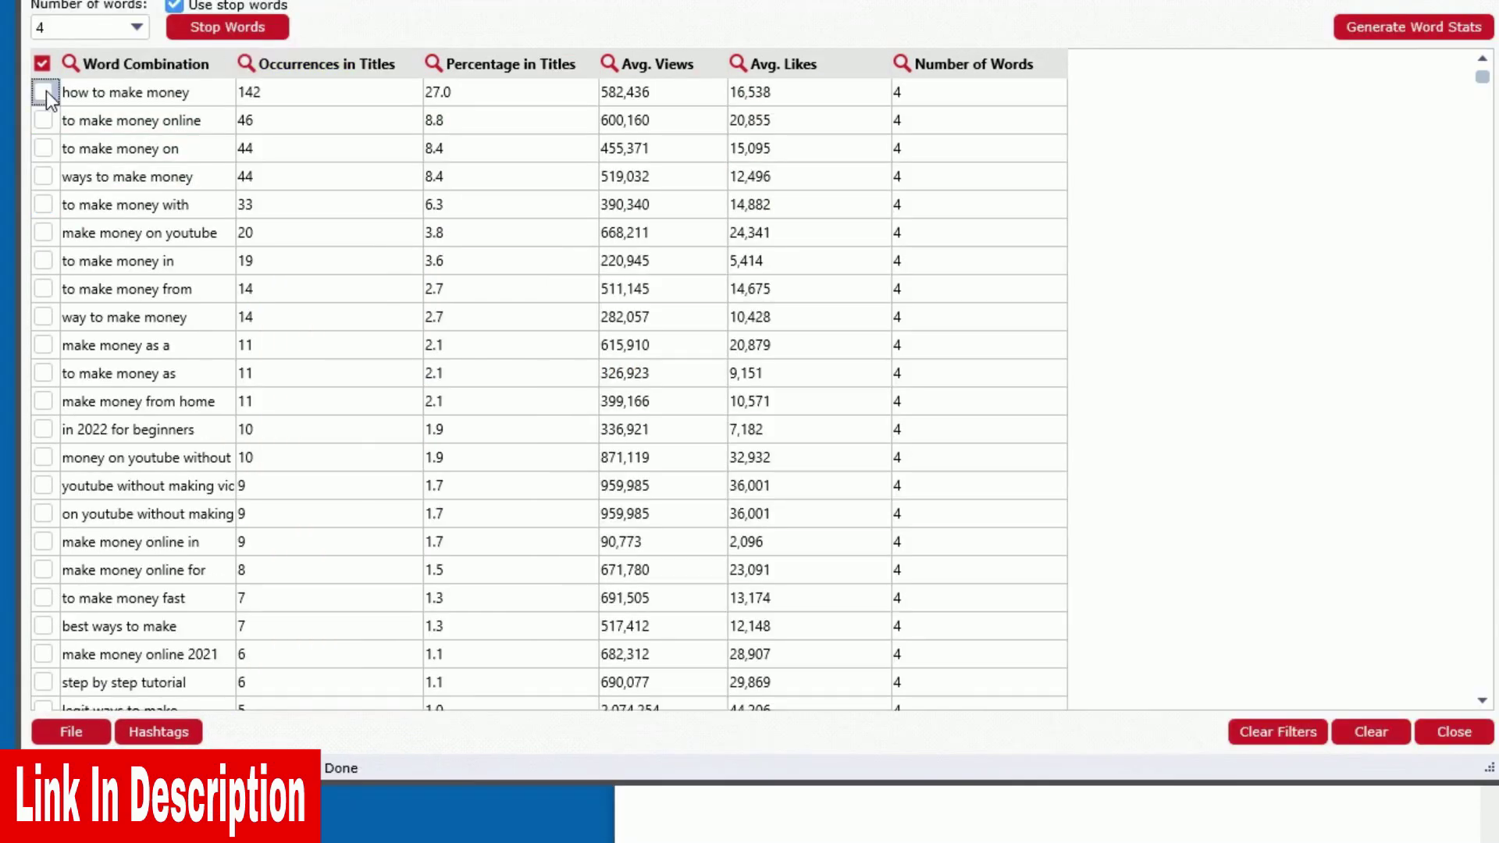
pyautogui.moveTo(45, 90); pyautogui.dragTo(47, 176)
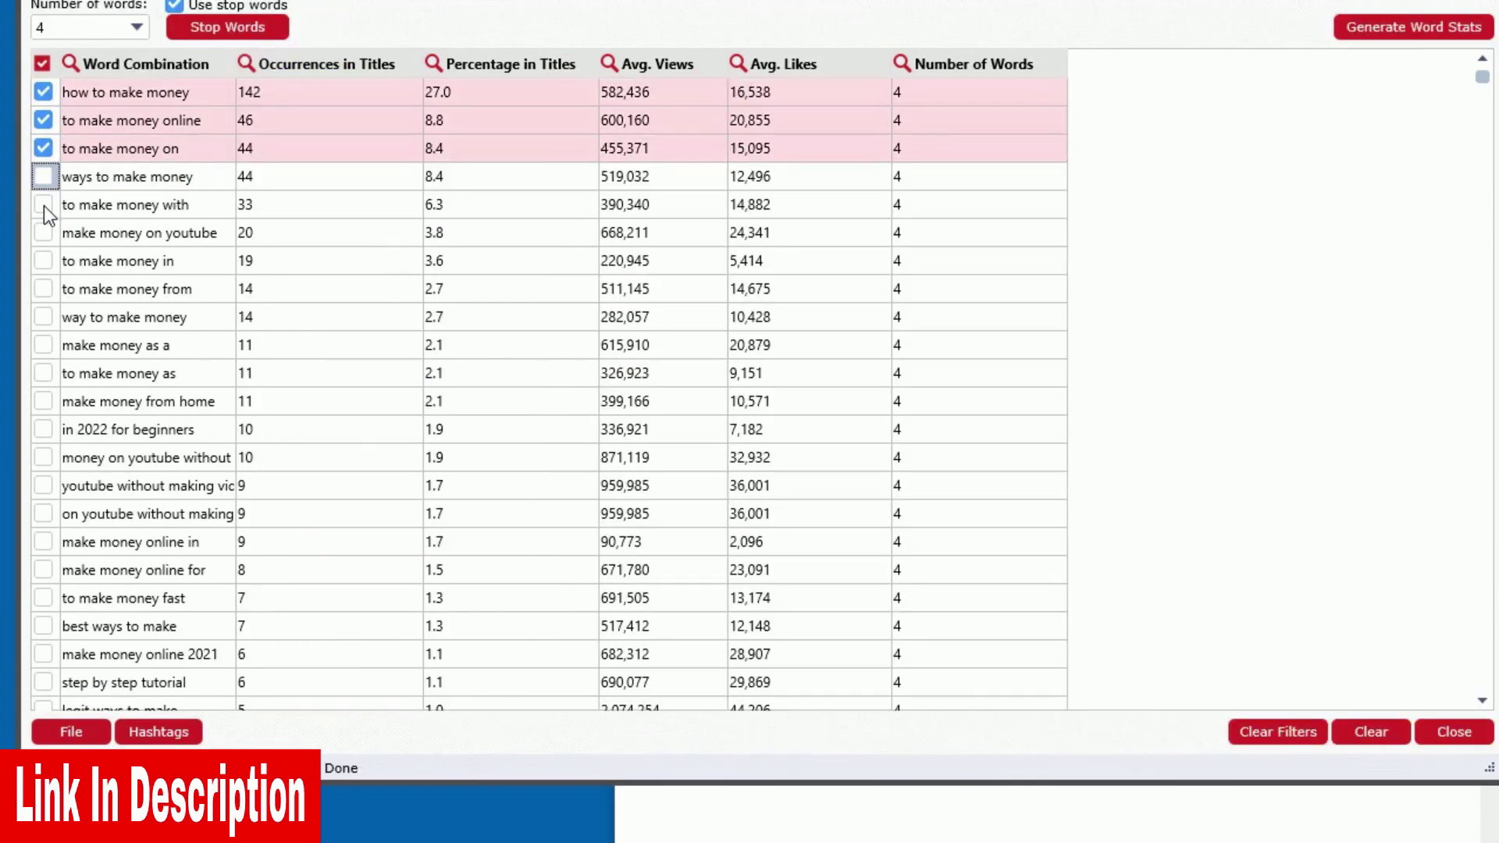
pyautogui.click(43, 207)
pyautogui.click(44, 234)
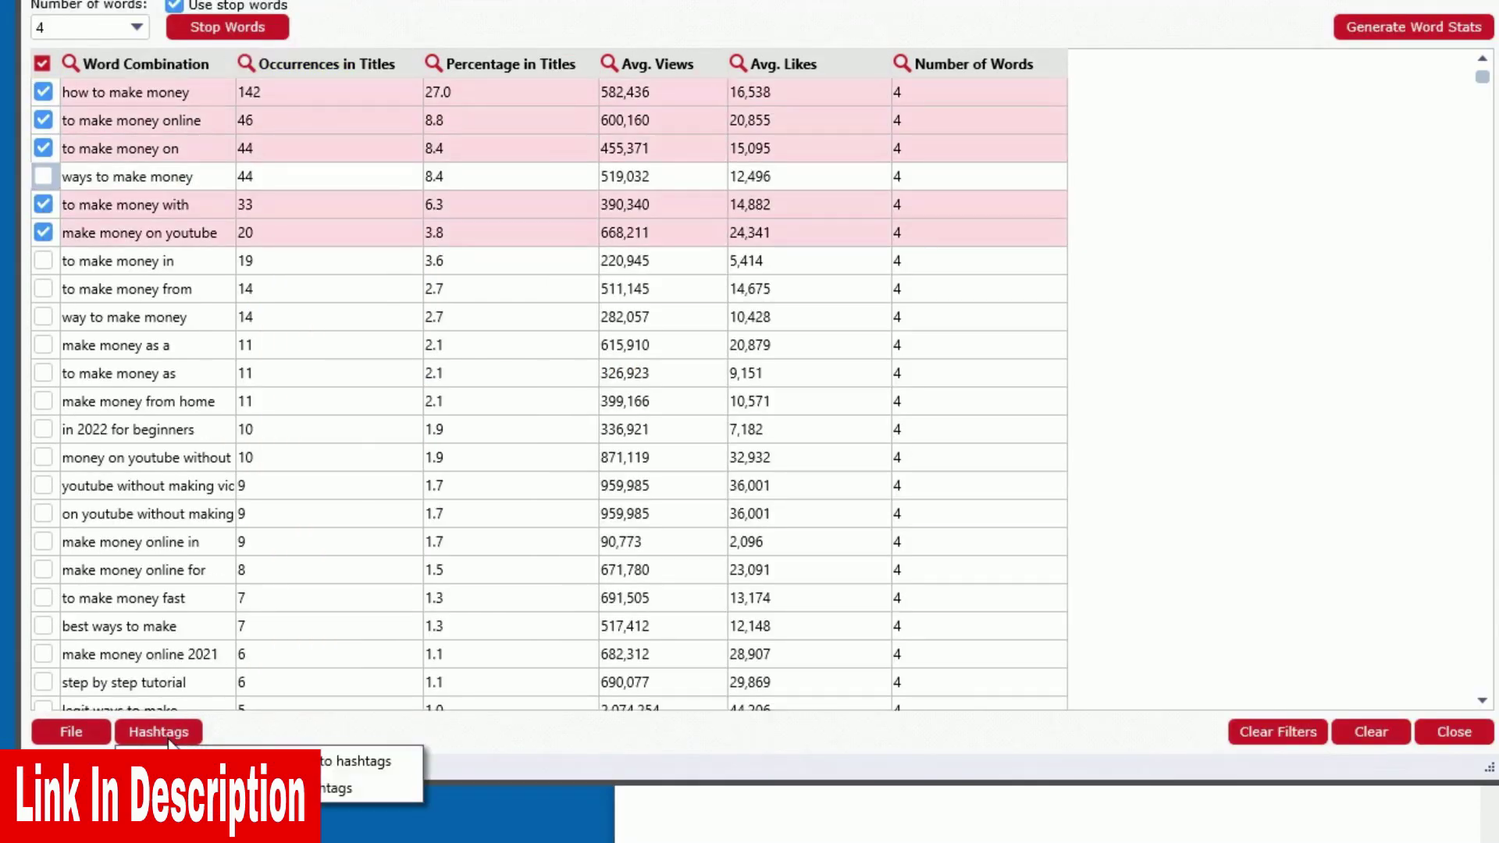
pyautogui.click(754, 805)
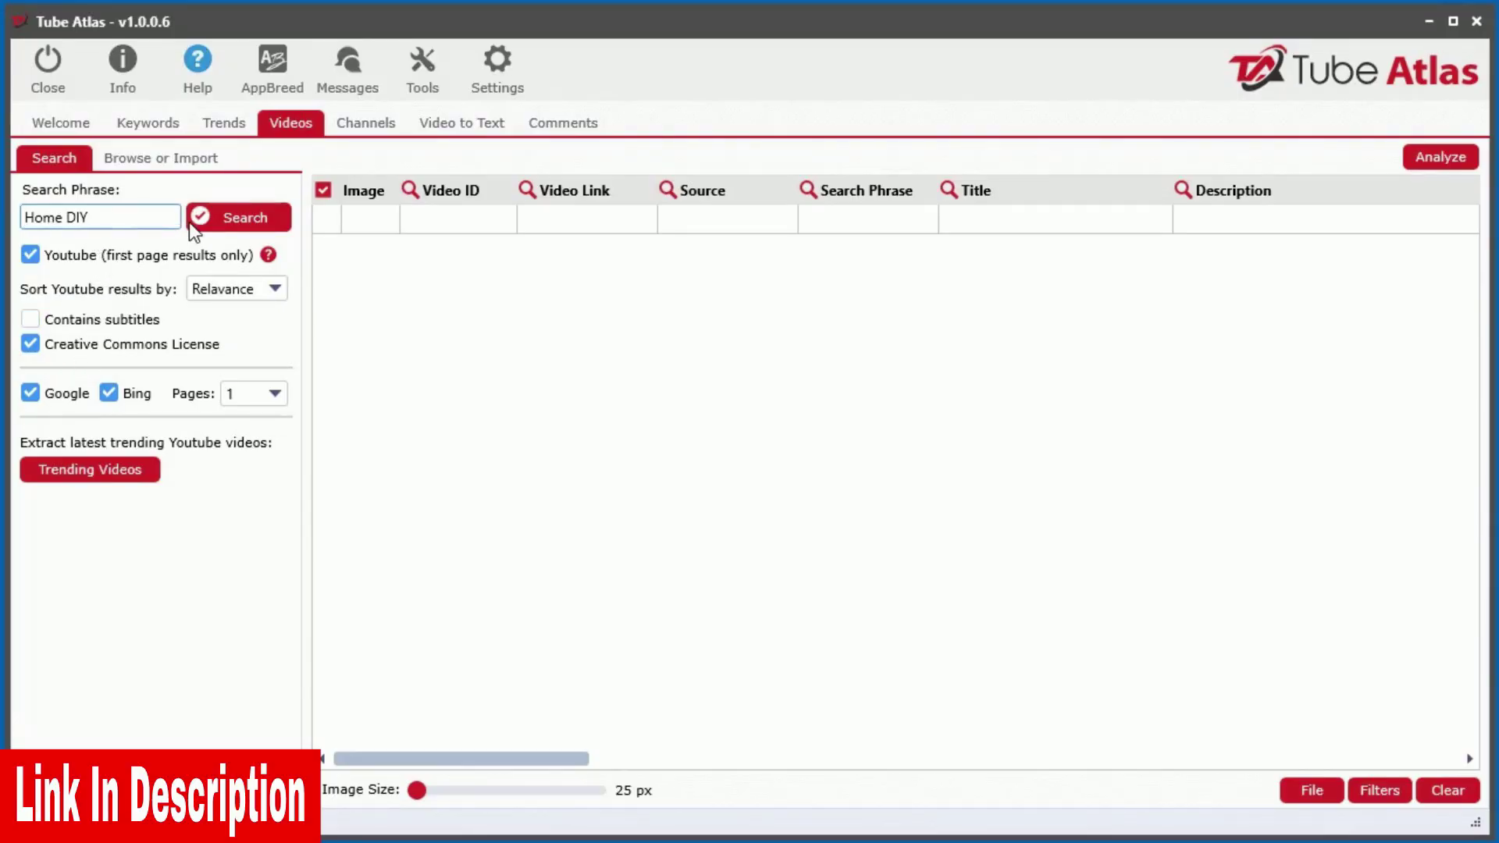
# Search YouTube for Creative Commons 'Home DIY' videos
pyautogui.click(230, 223)
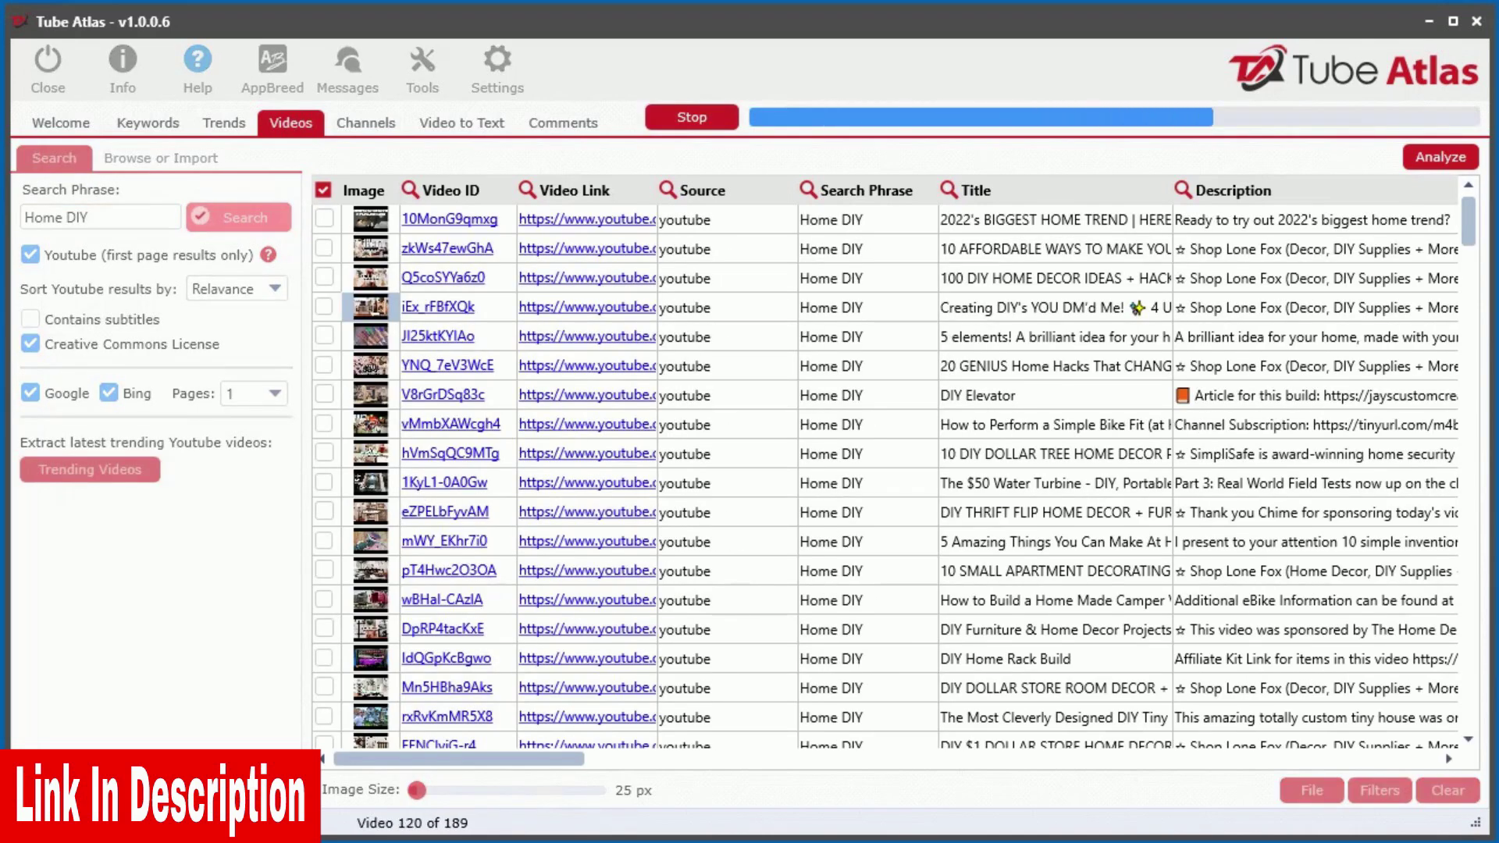
pyautogui.moveTo(515, 759); pyautogui.dragTo(820, 763)
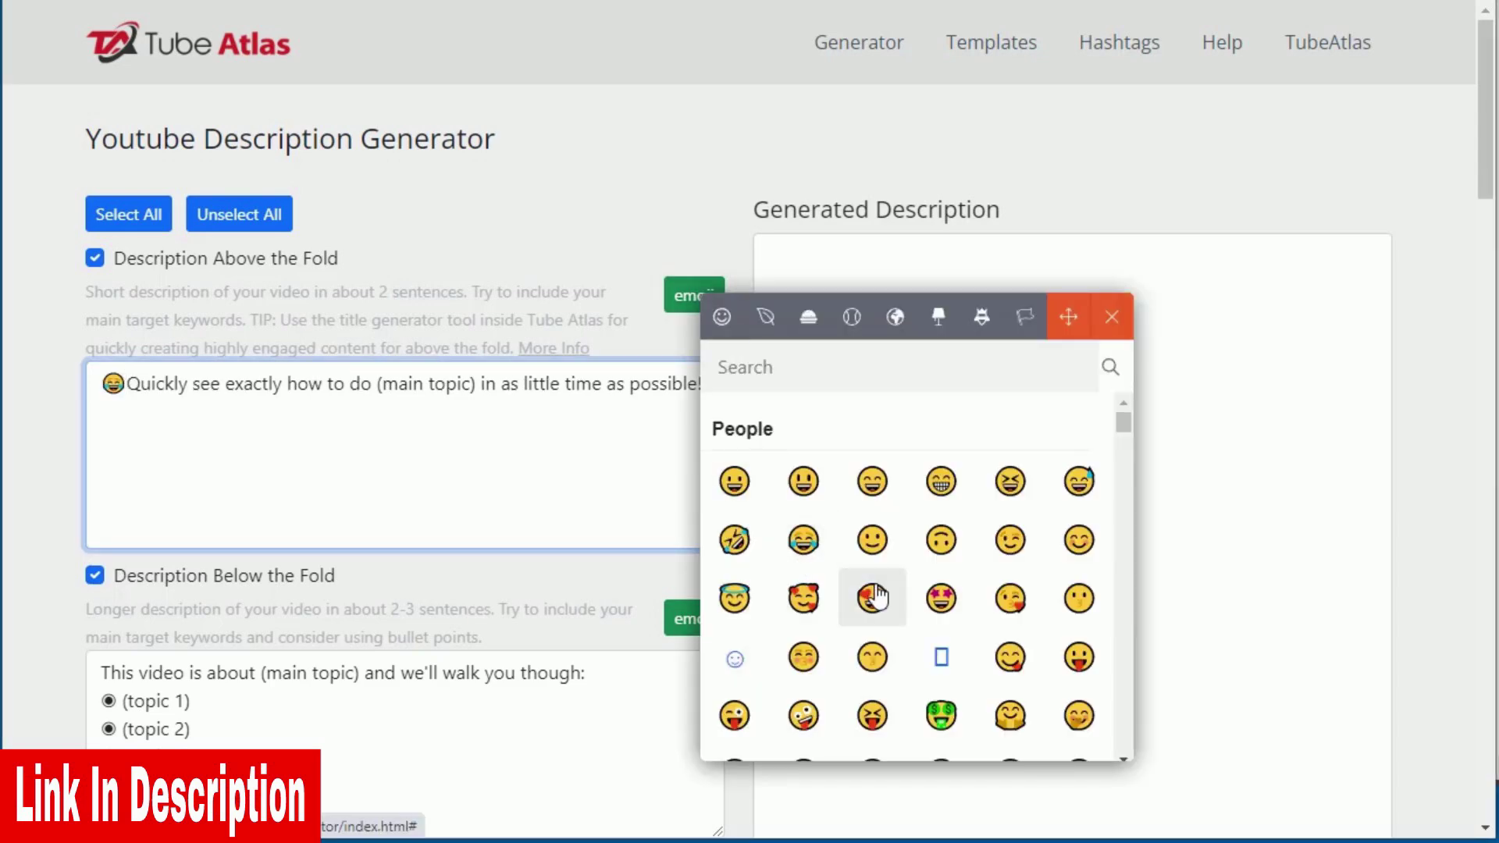
# Add the star-eyes emoji to the opening line, then browse the two channel description templates
pyautogui.click(872, 598)
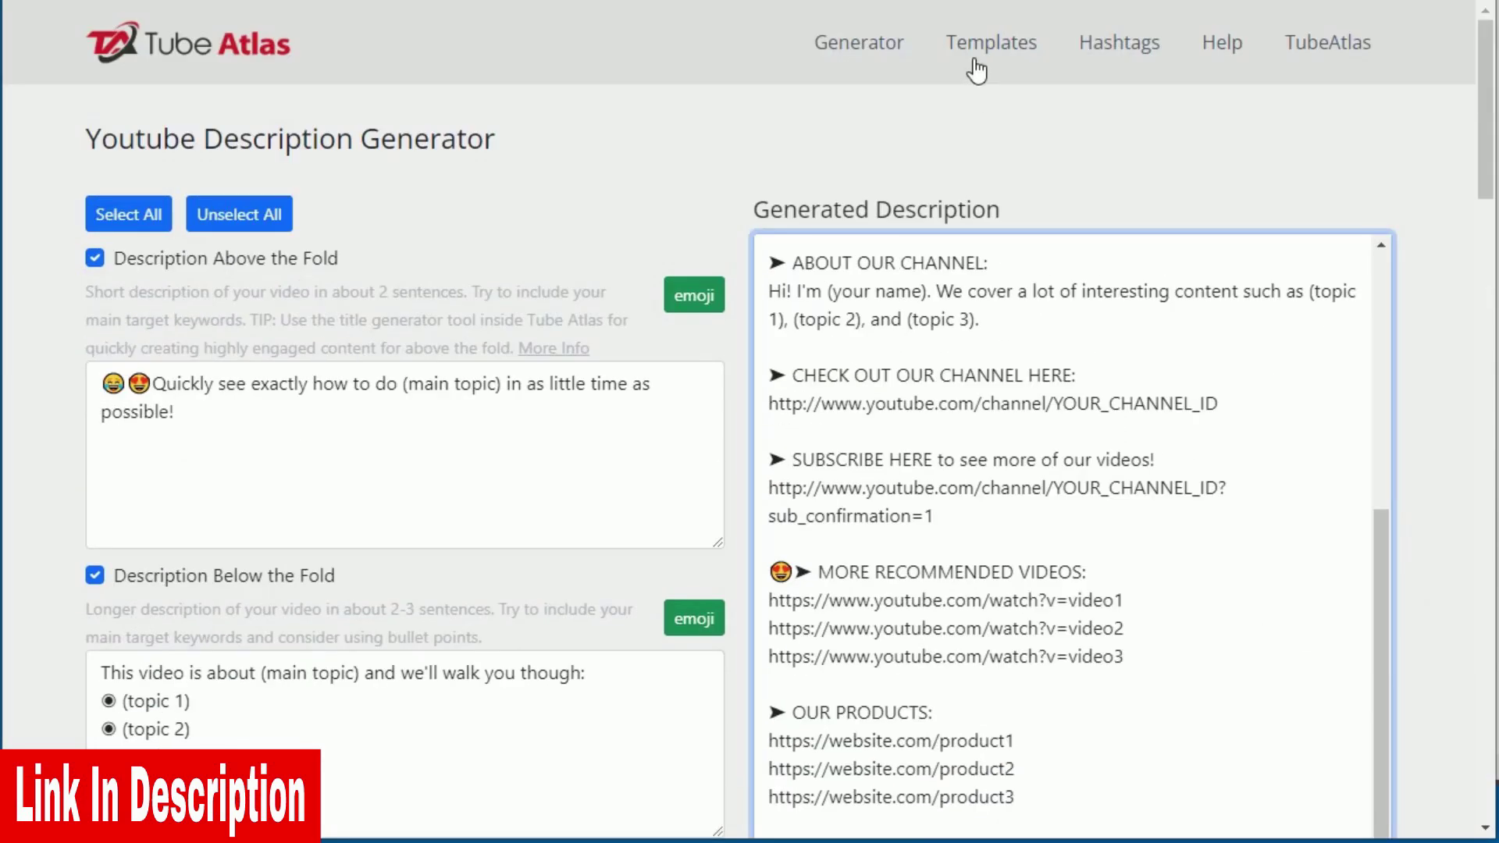
pyautogui.click(975, 70)
pyautogui.scroll(-3, 1298, 481)
pyautogui.scroll(-4, 1328, 516)
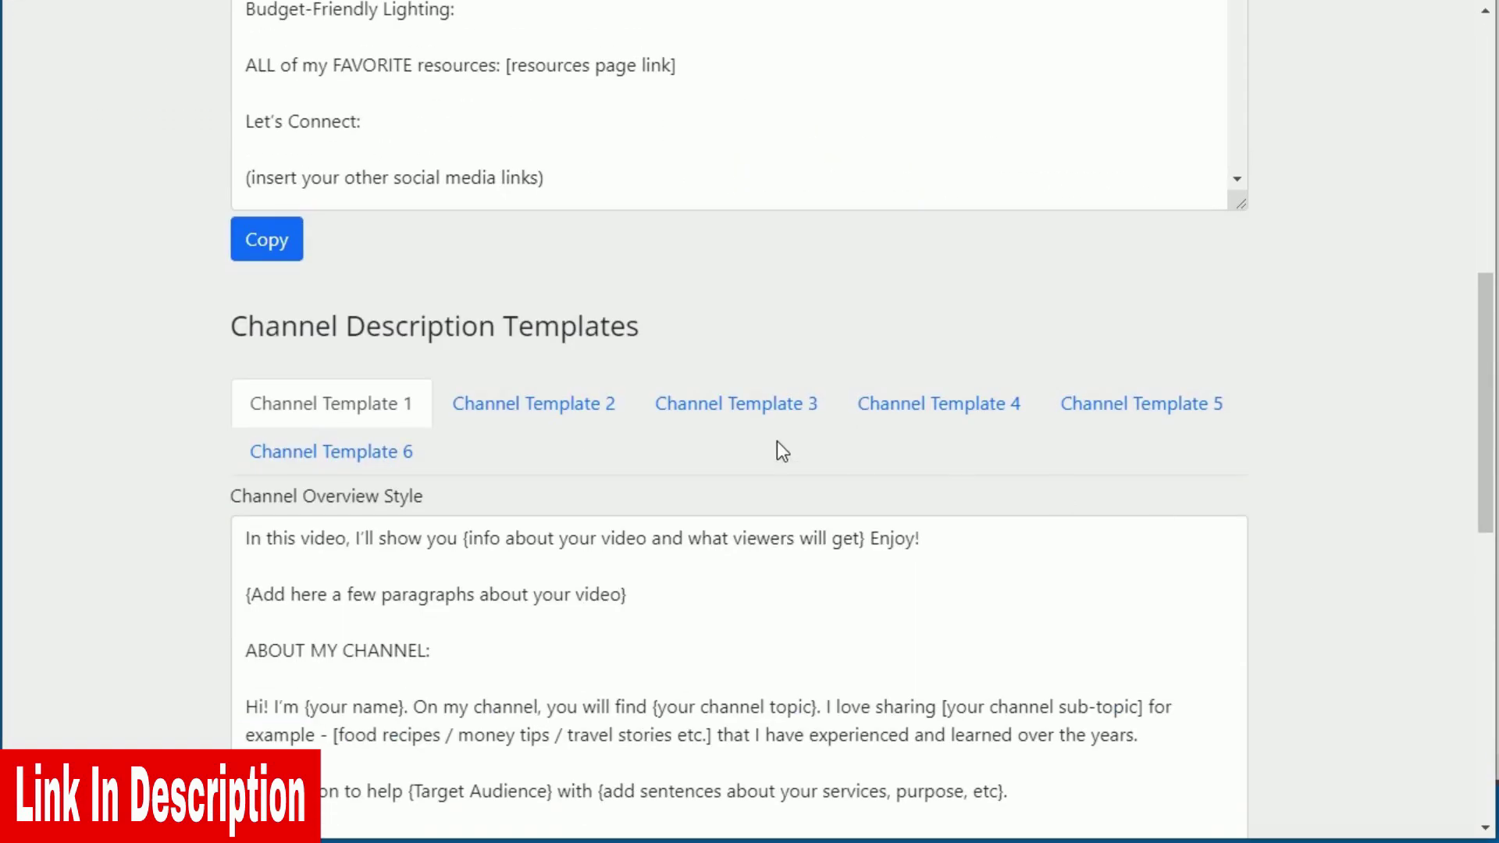
pyautogui.click(566, 404)
pyautogui.scroll(6, 234, 405)
pyautogui.click(302, 99)
pyautogui.scroll(2, 1422, 351)
pyautogui.click(1133, 53)
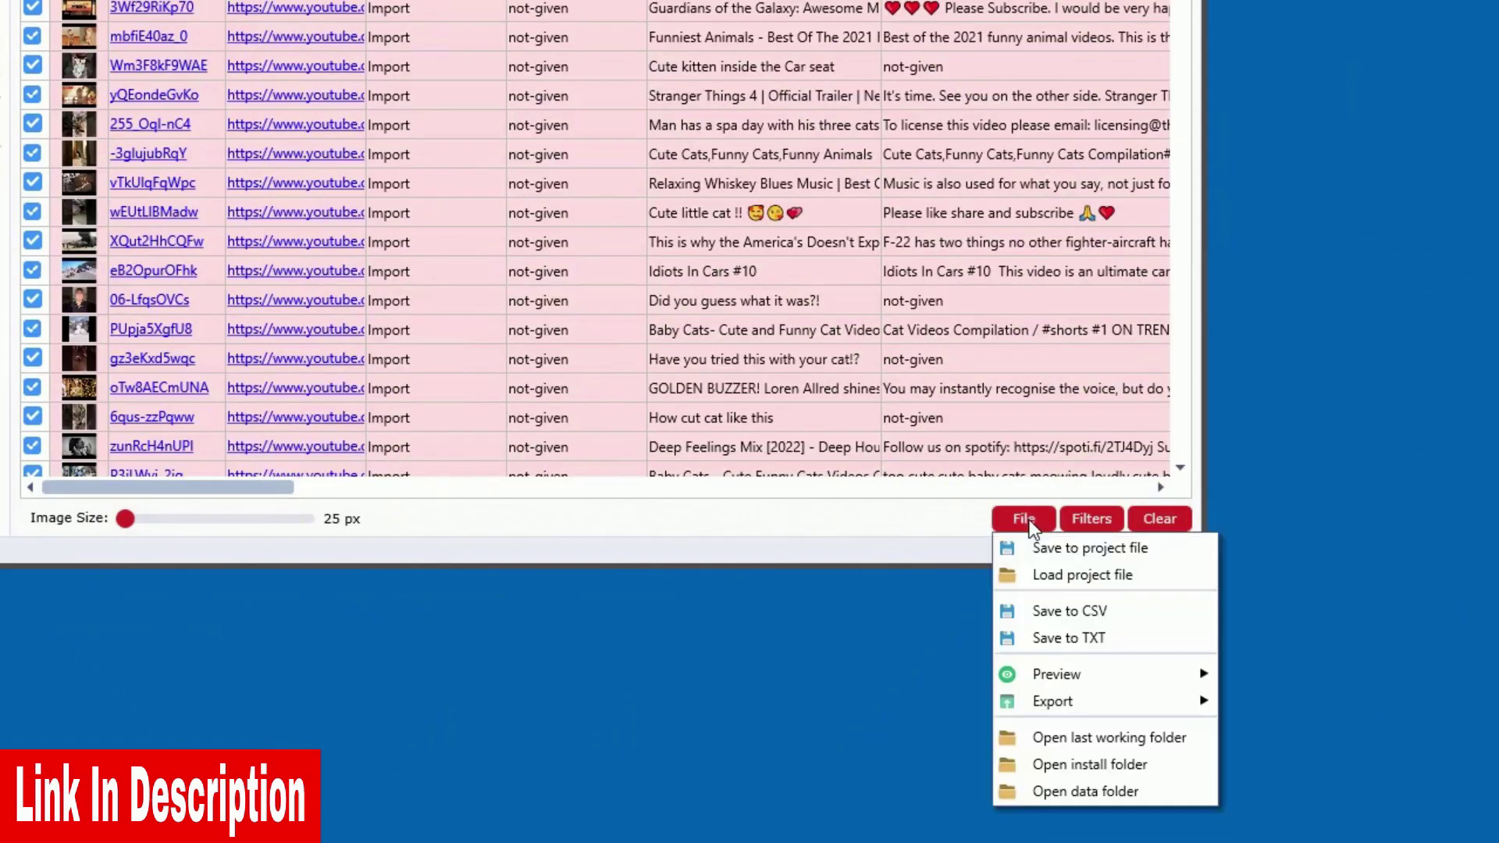
# Save the video table as an HTML report and sort it by search phrase and title
pyautogui.click(1241, 696)
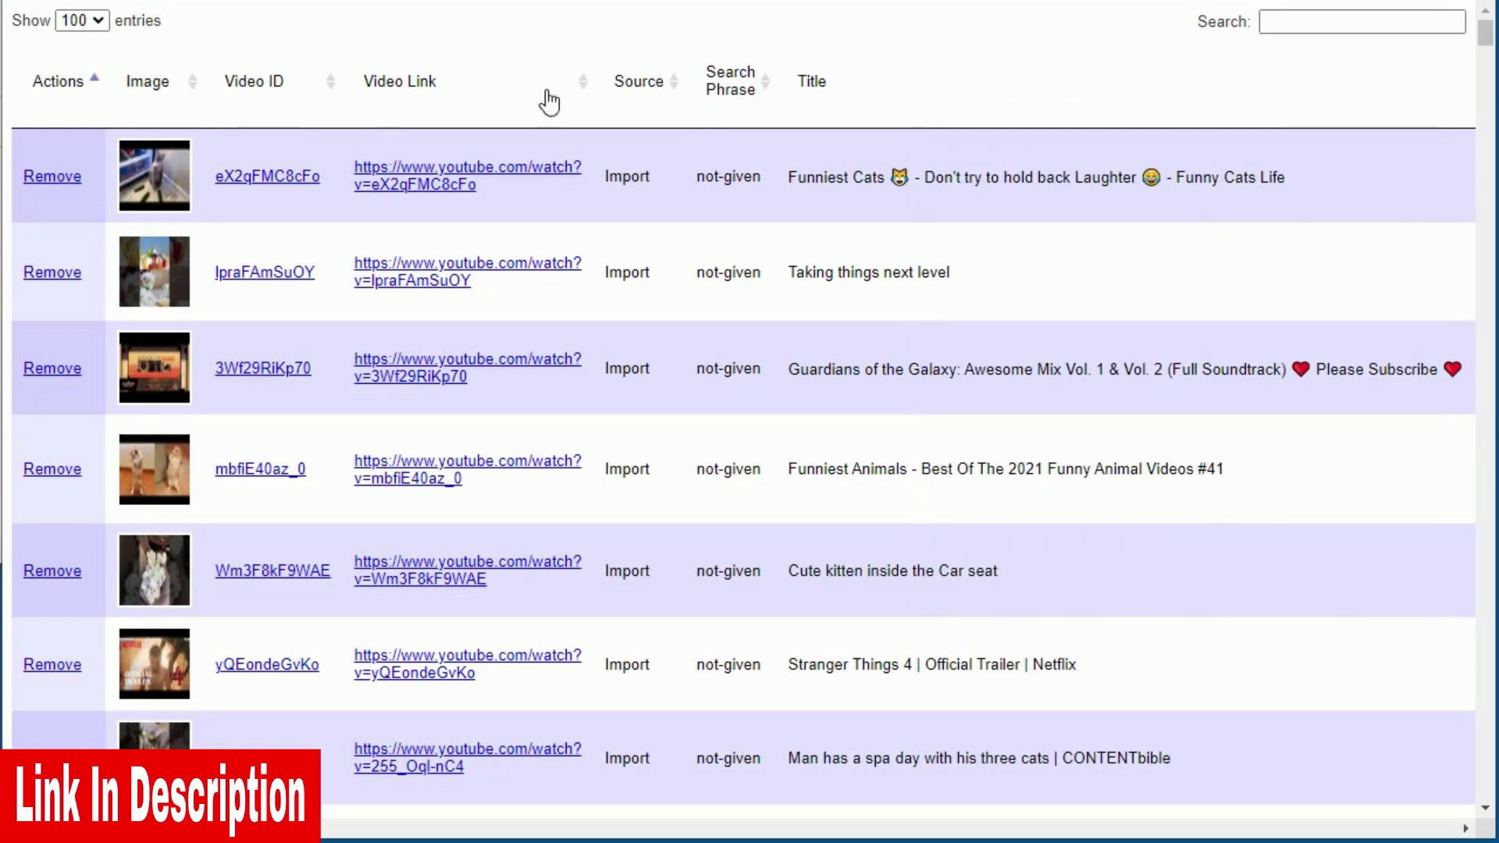
pyautogui.click(734, 81)
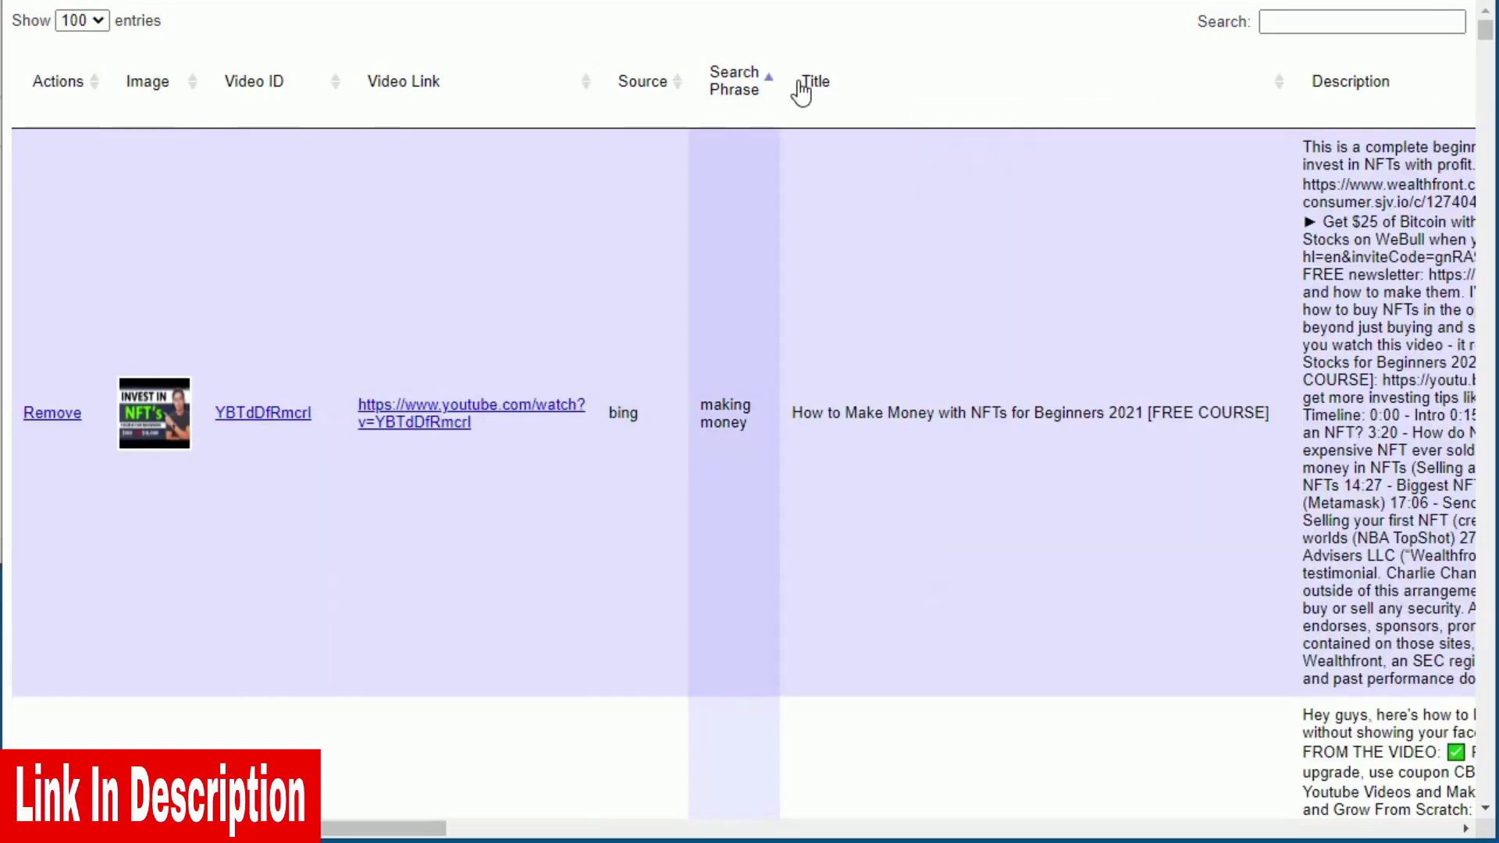
pyautogui.click(808, 85)
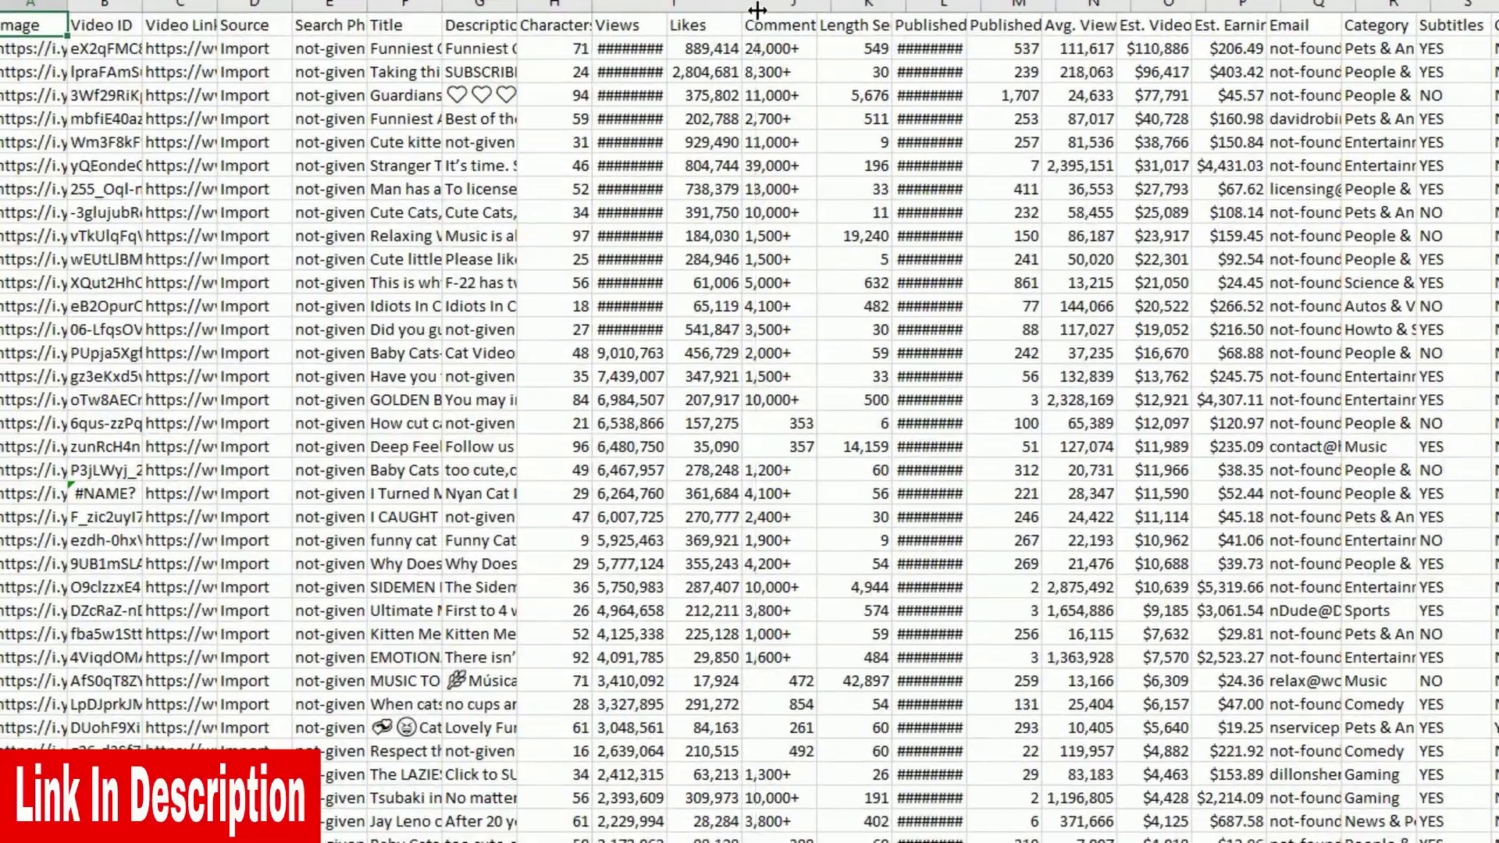
pyautogui.moveTo(758, 9); pyautogui.dragTo(758, 9)
pyautogui.scroll(-10, 548, 399)
pyautogui.scroll(-2, 547, 400)
pyautogui.scroll(9, 547, 400)
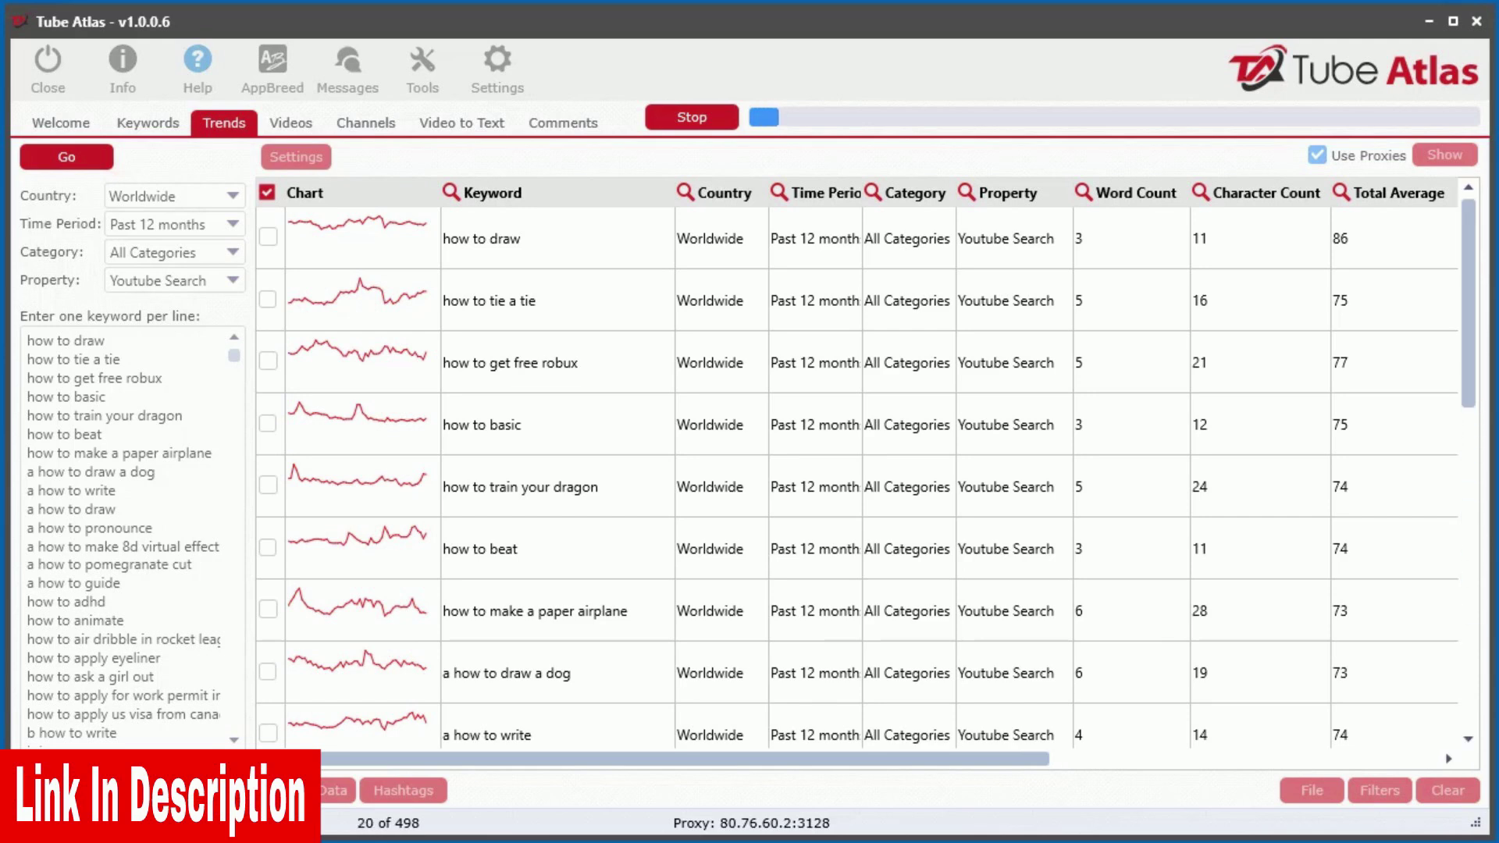
pyautogui.moveTo(465, 759); pyautogui.dragTo(816, 761)
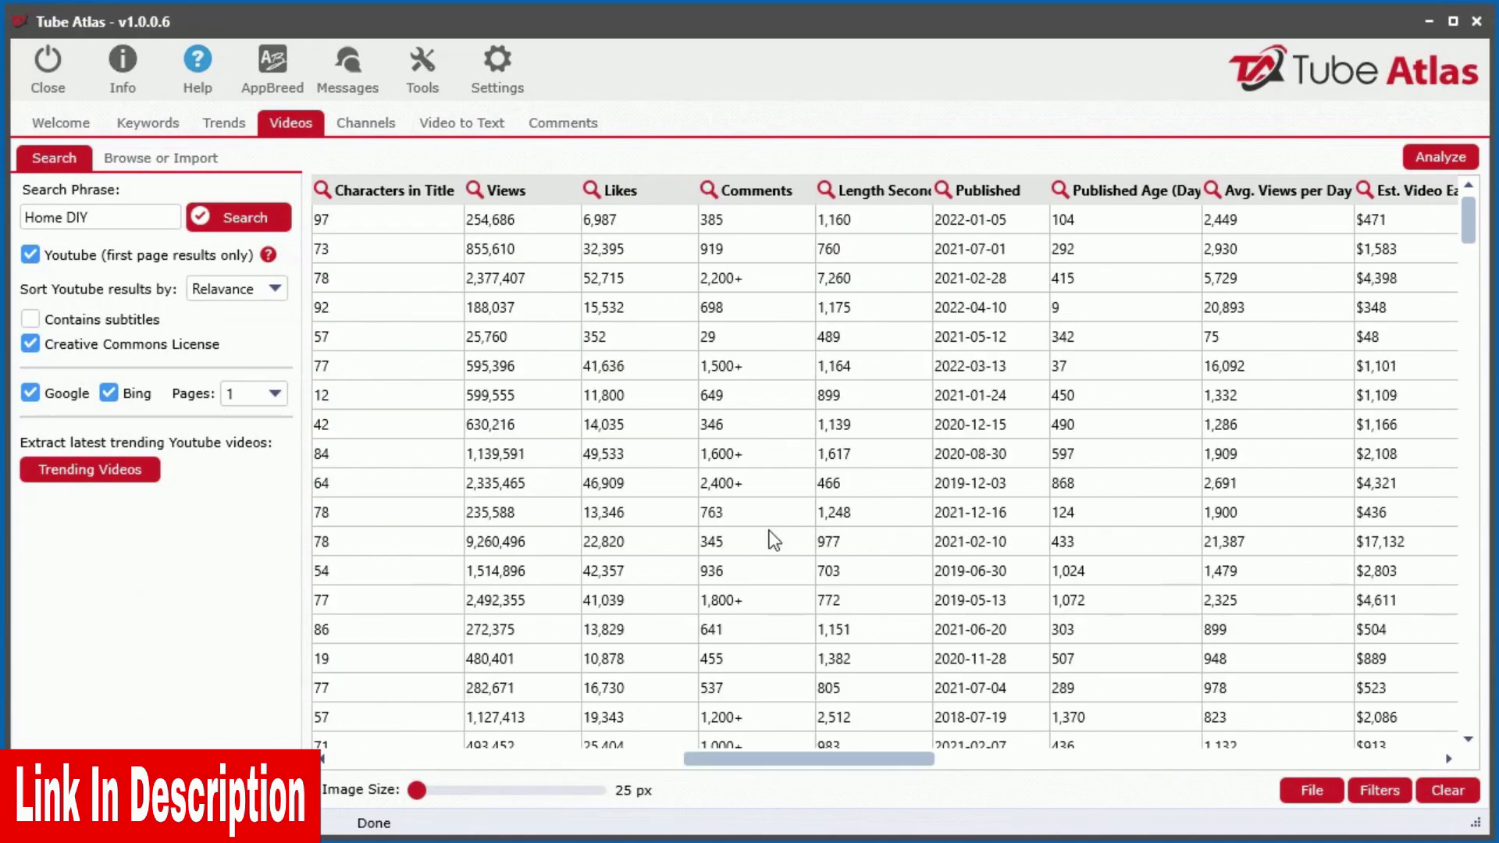
# Sort the Home DIY video results by views, then by likes
pyautogui.click(535, 189)
pyautogui.click(641, 191)
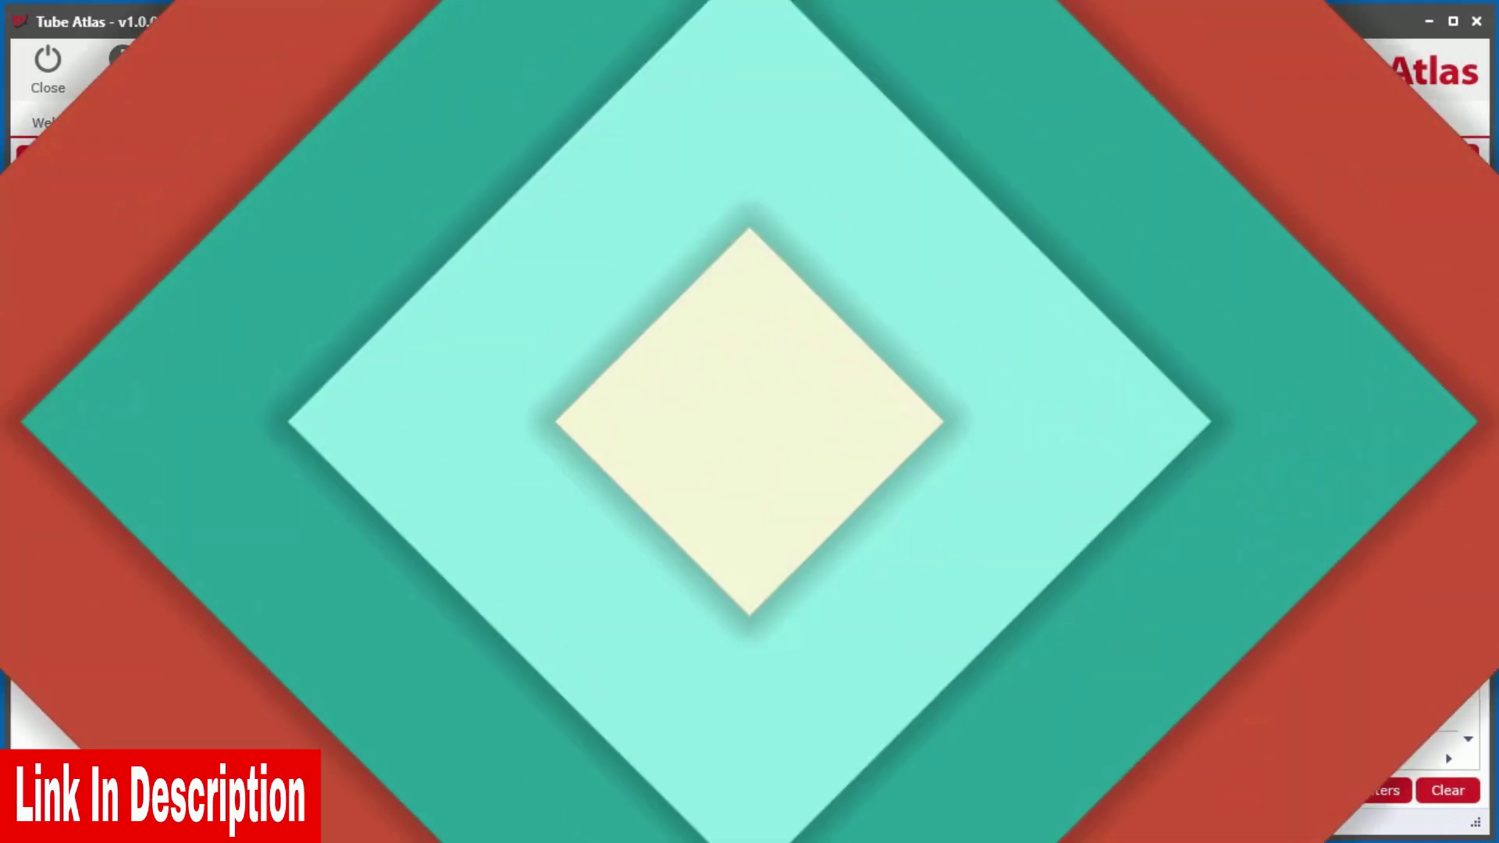